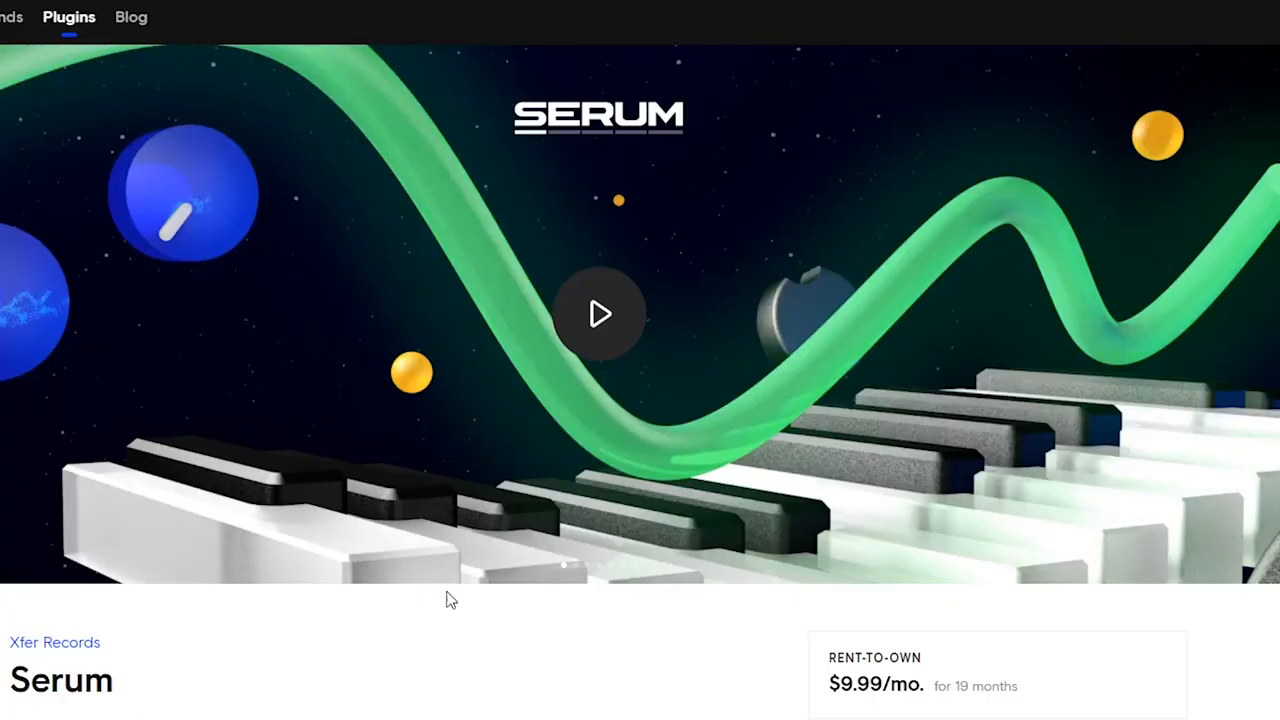
pyautogui.scroll(-3, 449, 598)
pyautogui.scroll(-2, 344, 612)
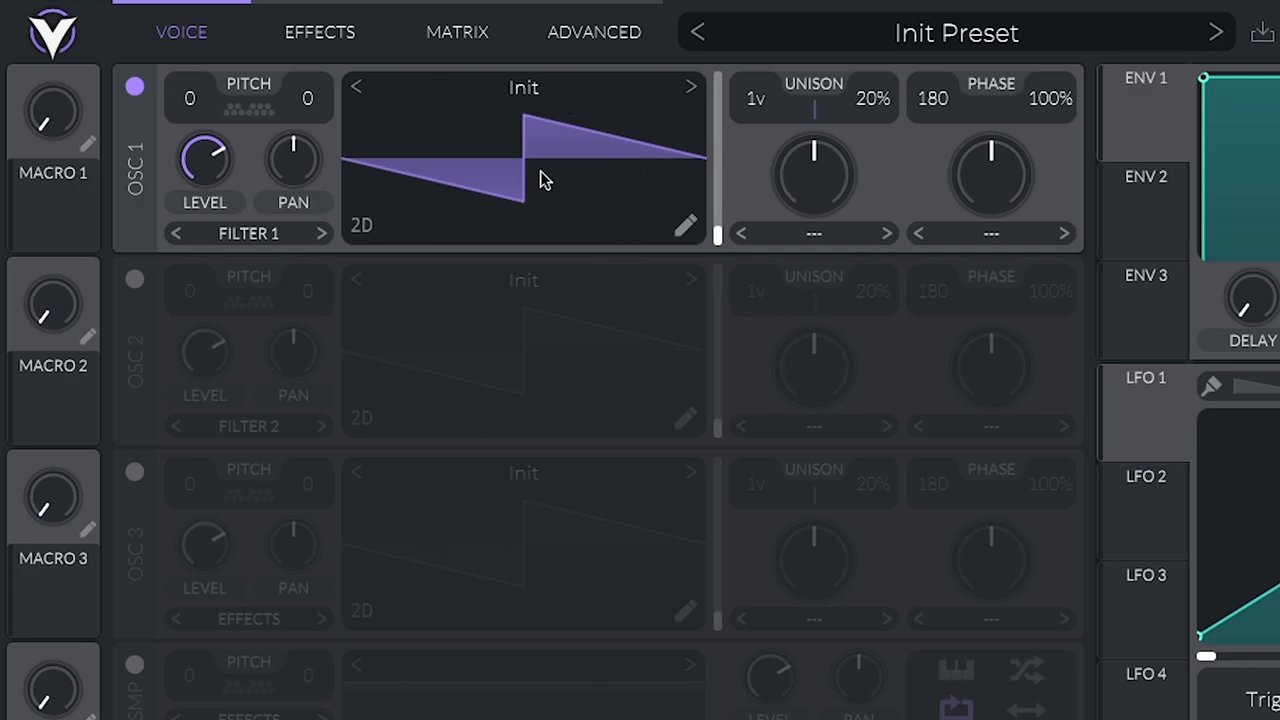
# Toggle oscillators 2 and 3 and load the Creepy Solar wavetable into oscillator 1
pyautogui.click(135, 279)
pyautogui.click(135, 472)
pyautogui.click(524, 88)
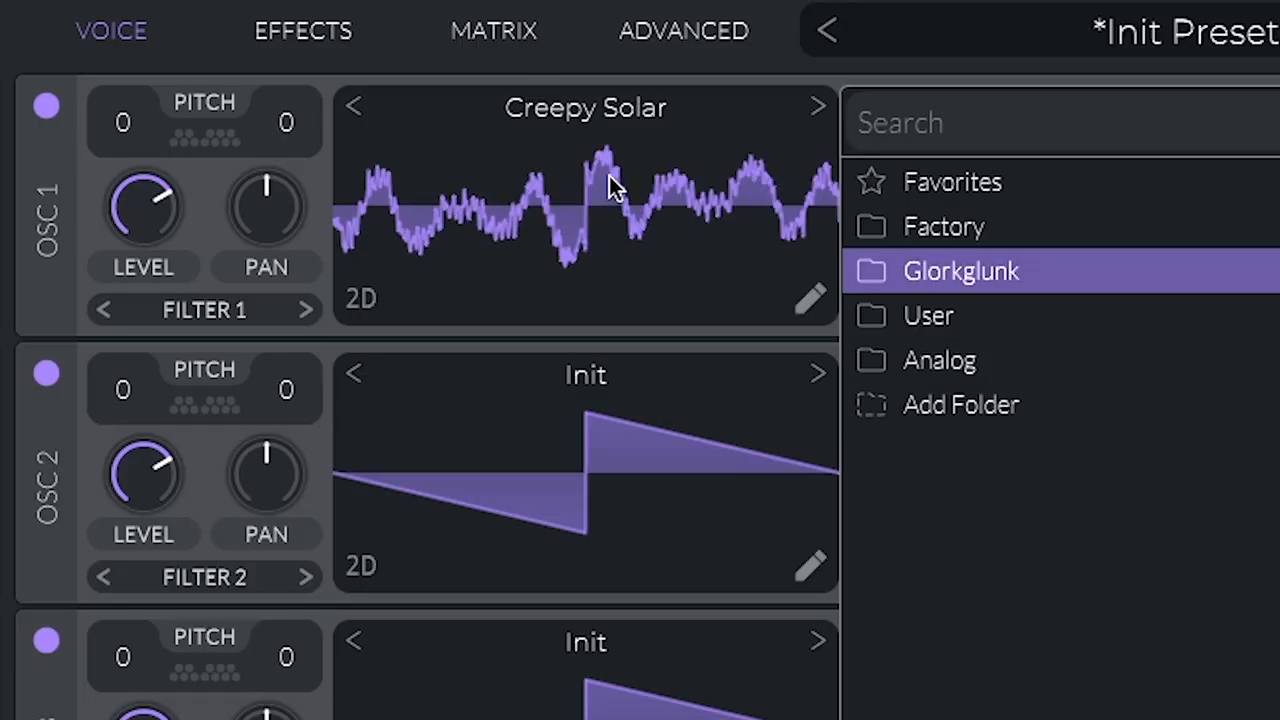
pyautogui.click(610, 175)
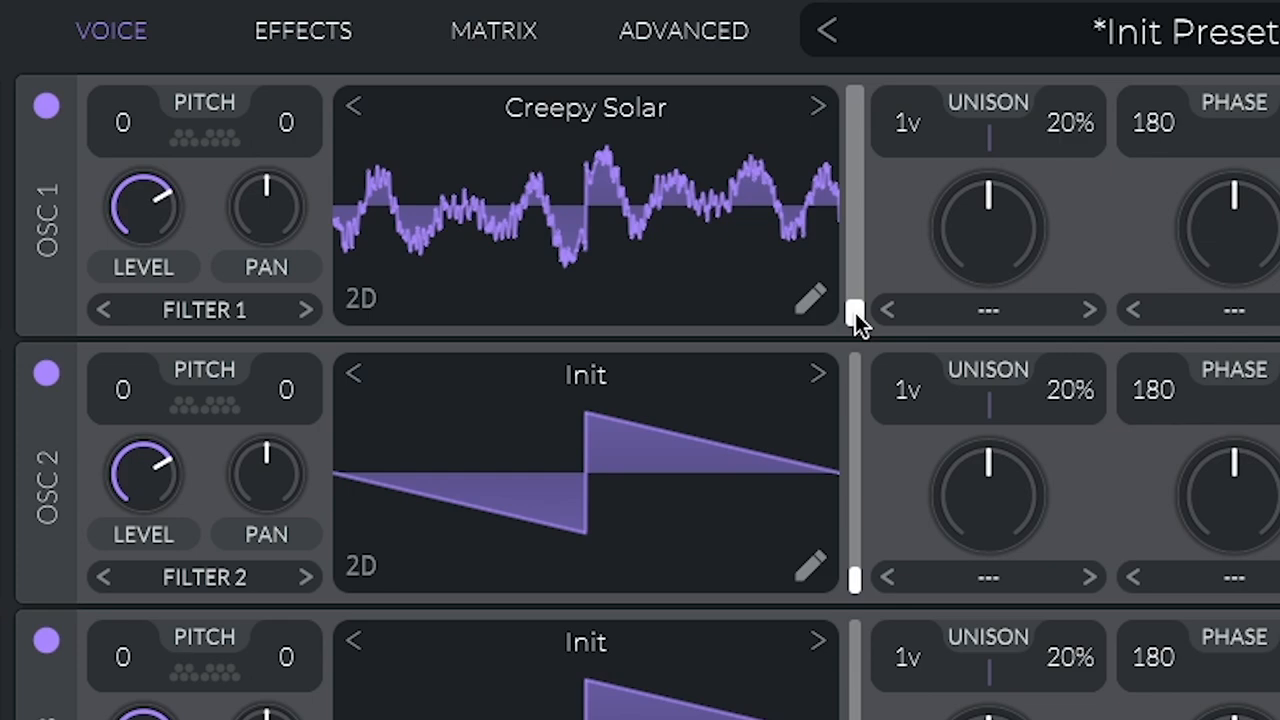
# Sweep through the Creepy Solar frames and switch the wavetable display to 3D
pyautogui.moveTo(855, 312)
pyautogui.mouseDown()
pyautogui.moveTo(878, 120)
pyautogui.moveTo(860, 98)
pyautogui.moveTo(840, 278)
pyautogui.moveTo(853, 304)
pyautogui.moveTo(850, 184)
pyautogui.moveTo(840, 322)
pyautogui.moveTo(855, 100)
pyautogui.mouseUp()
pyautogui.click(362, 298)
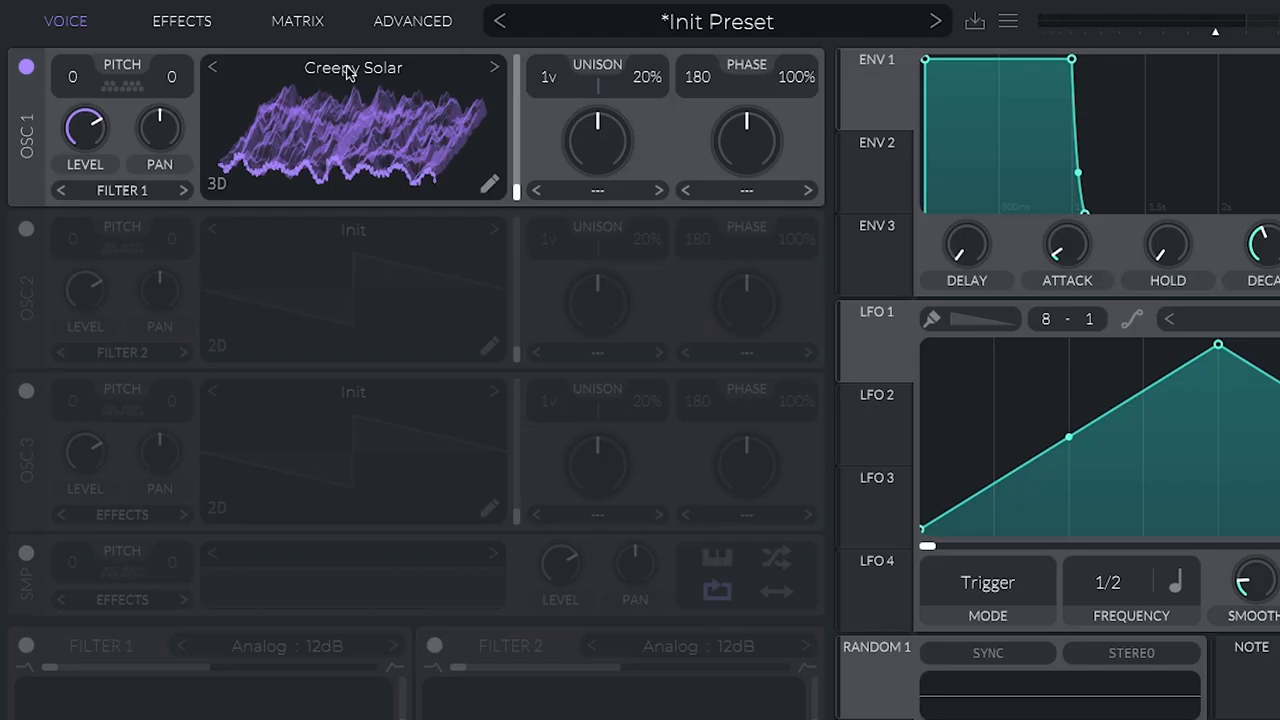
# Load the factory Basic Shapes wavetable into oscillator 1 and morph it from sine toward triangle
pyautogui.click(349, 72)
pyautogui.click(570, 140)
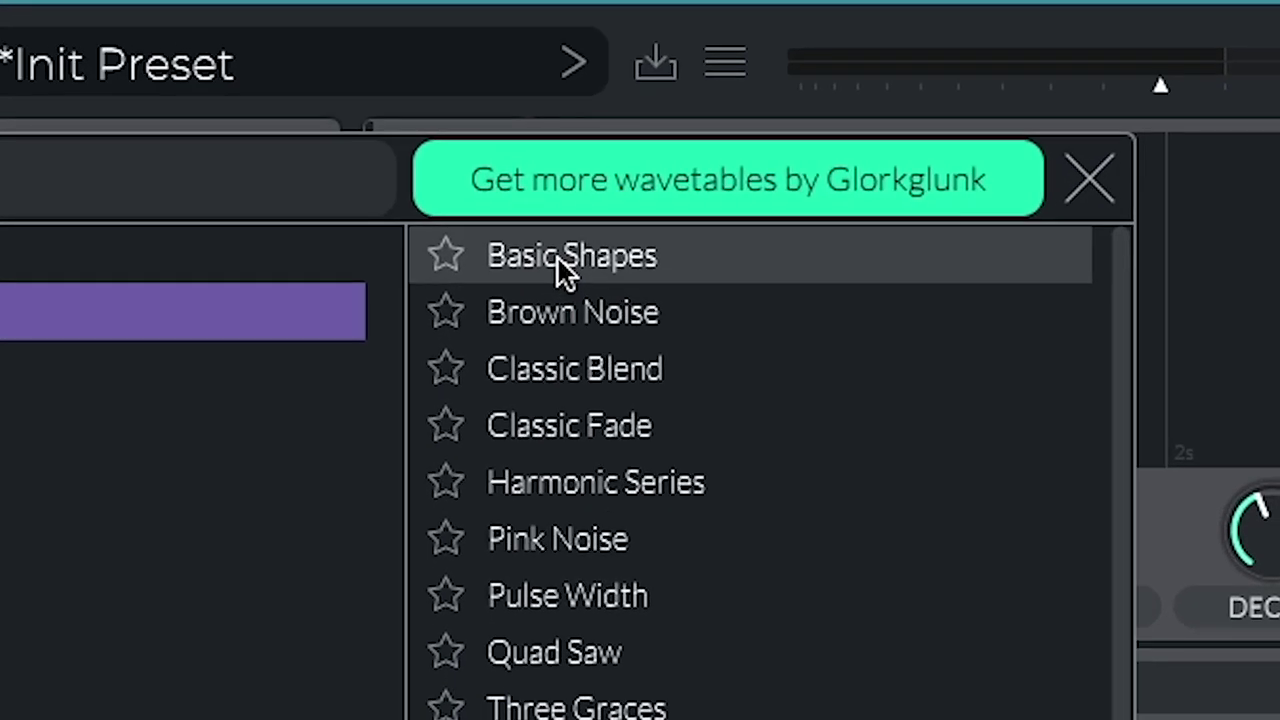
pyautogui.click(934, 113)
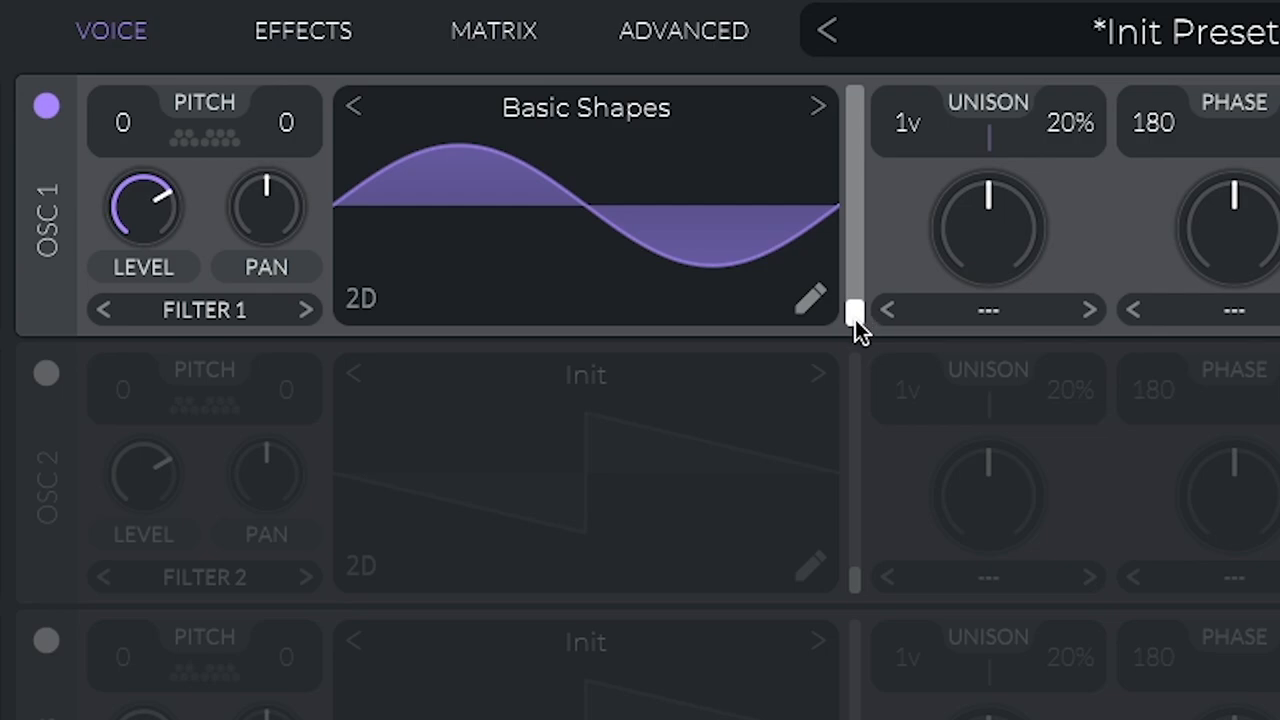
pyautogui.moveTo(517, 190)
pyautogui.moveTo(856, 318)
pyautogui.mouseDown()
pyautogui.moveTo(866, 178)
pyautogui.moveTo(866, 210)
pyautogui.mouseUp()
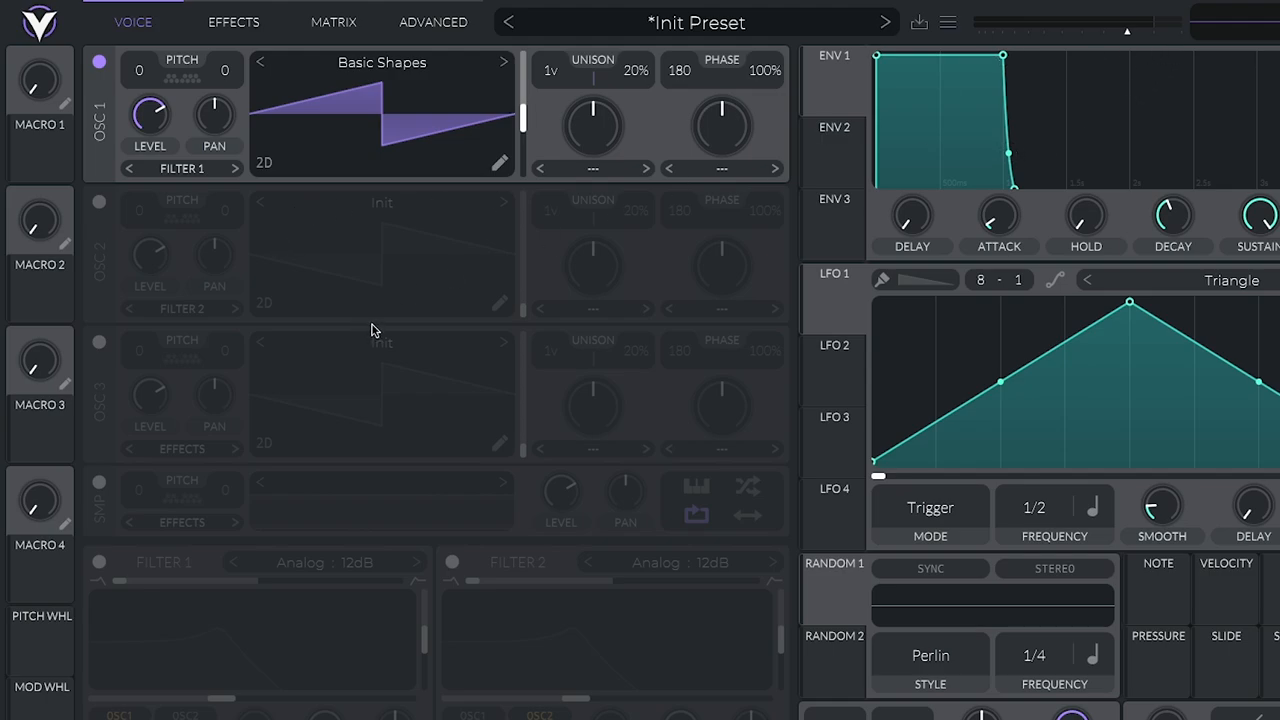
# Morph Basic Shapes between sine, triangle, square, pulse and saw, ending on the saw frame
pyautogui.moveTo(522, 120); pyautogui.dragTo(519, 155)
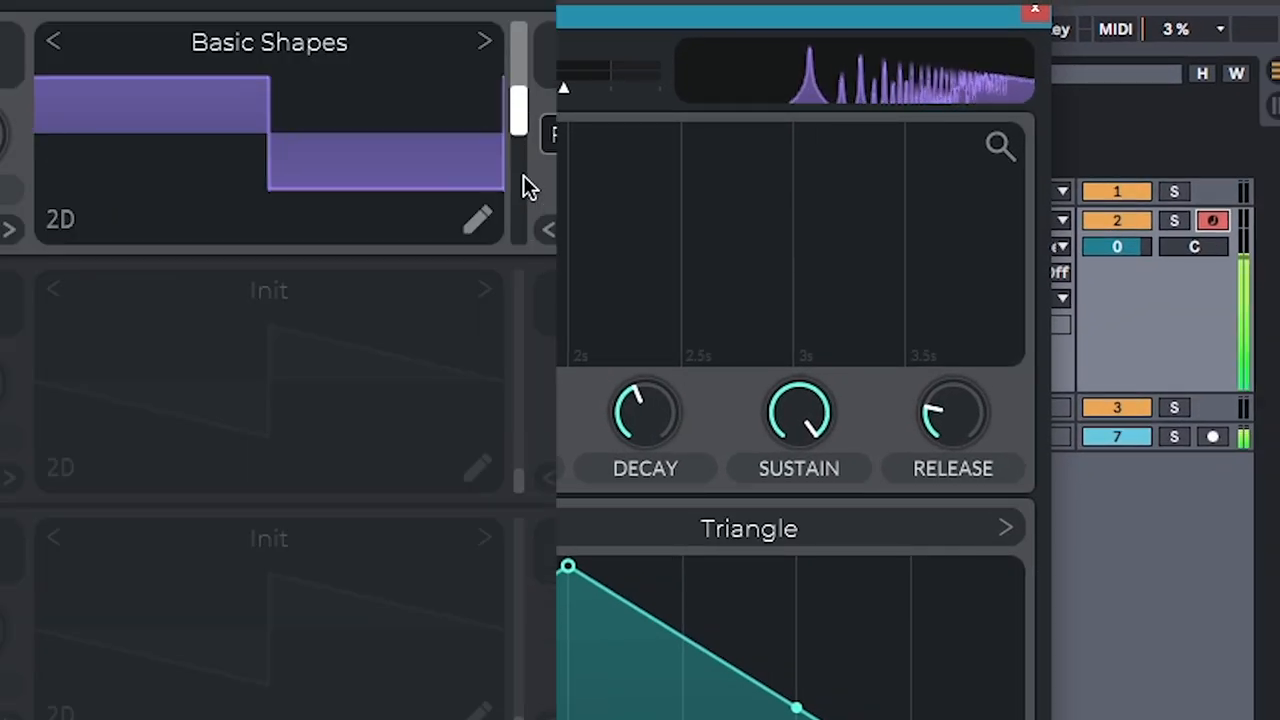
pyautogui.moveTo(520, 108)
pyautogui.mouseDown()
pyautogui.moveTo(520, 36)
pyautogui.moveTo(519, 232)
pyautogui.mouseUp()
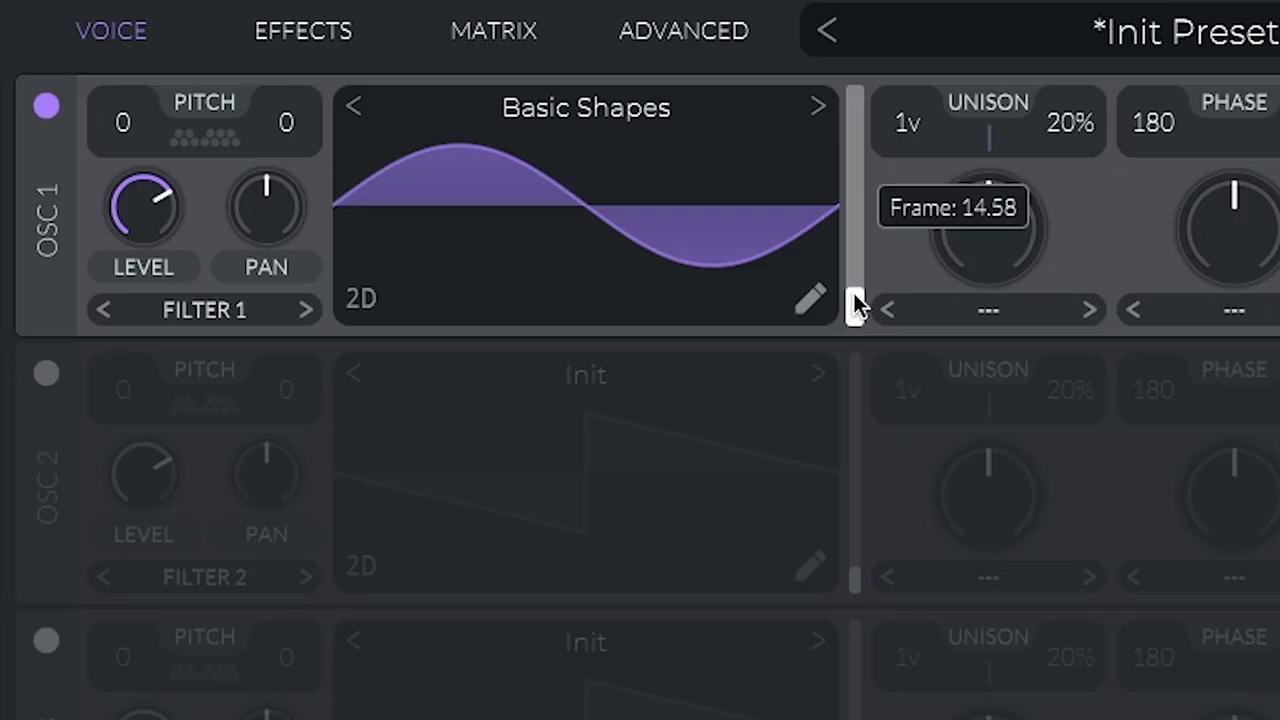
pyautogui.moveTo(855, 300); pyautogui.dragTo(855, 230)
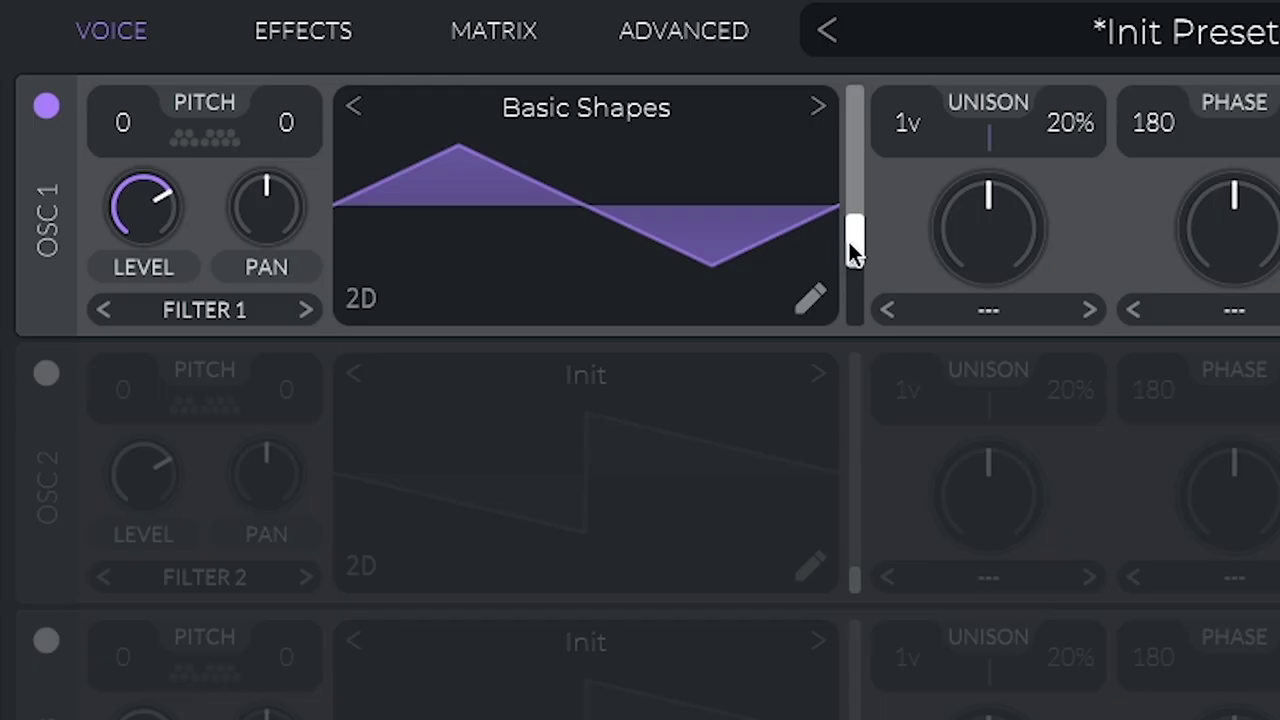
pyautogui.moveTo(849, 242); pyautogui.dragTo(858, 174)
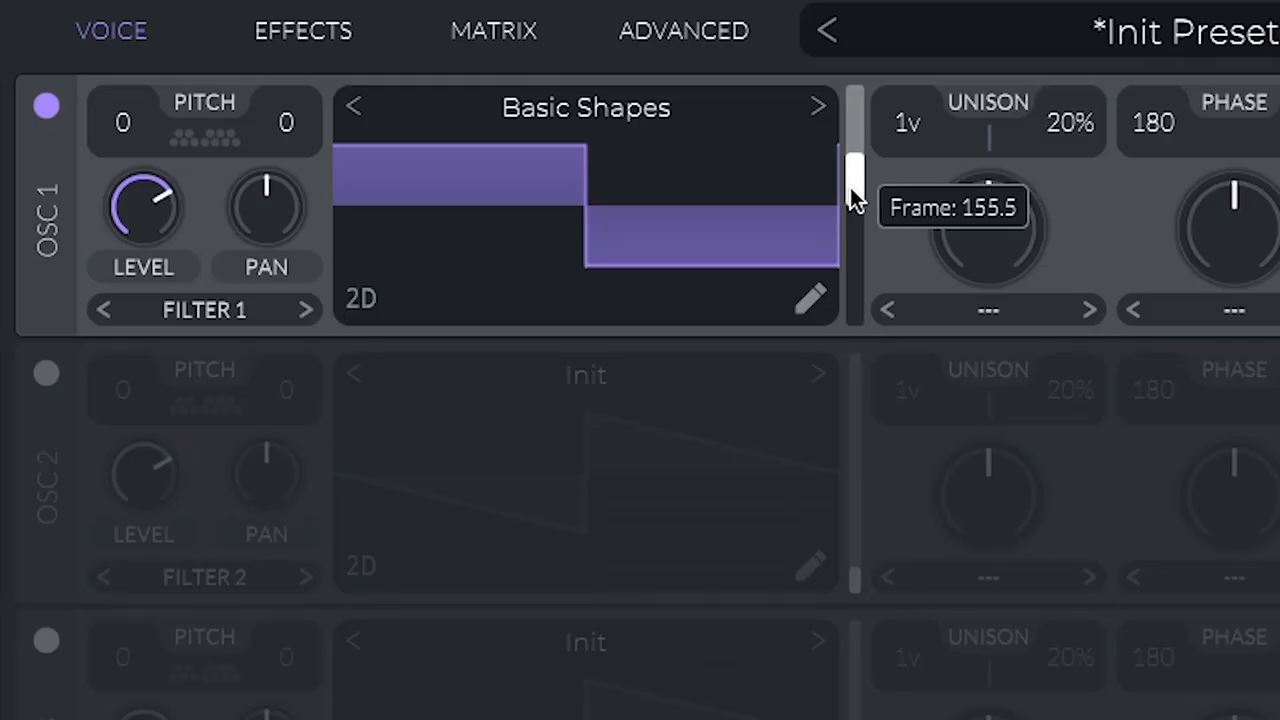
pyautogui.moveTo(850, 187); pyautogui.dragTo(855, 238)
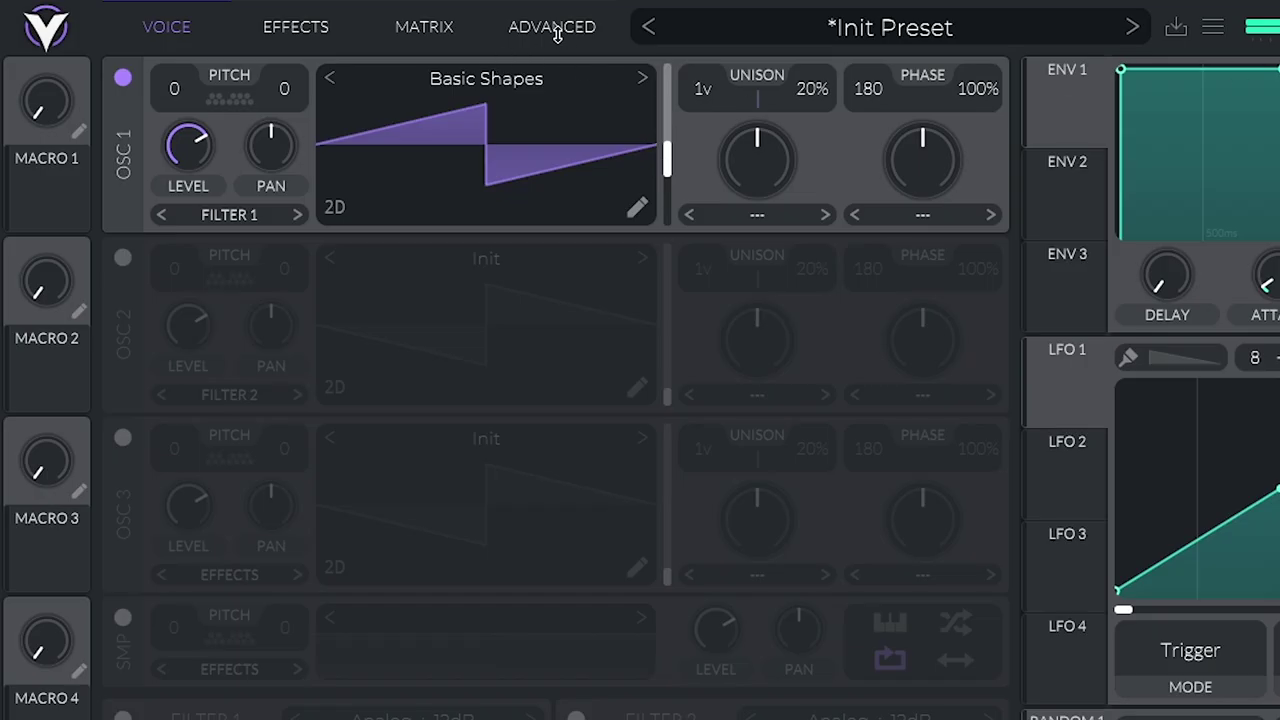
pyautogui.click(552, 27)
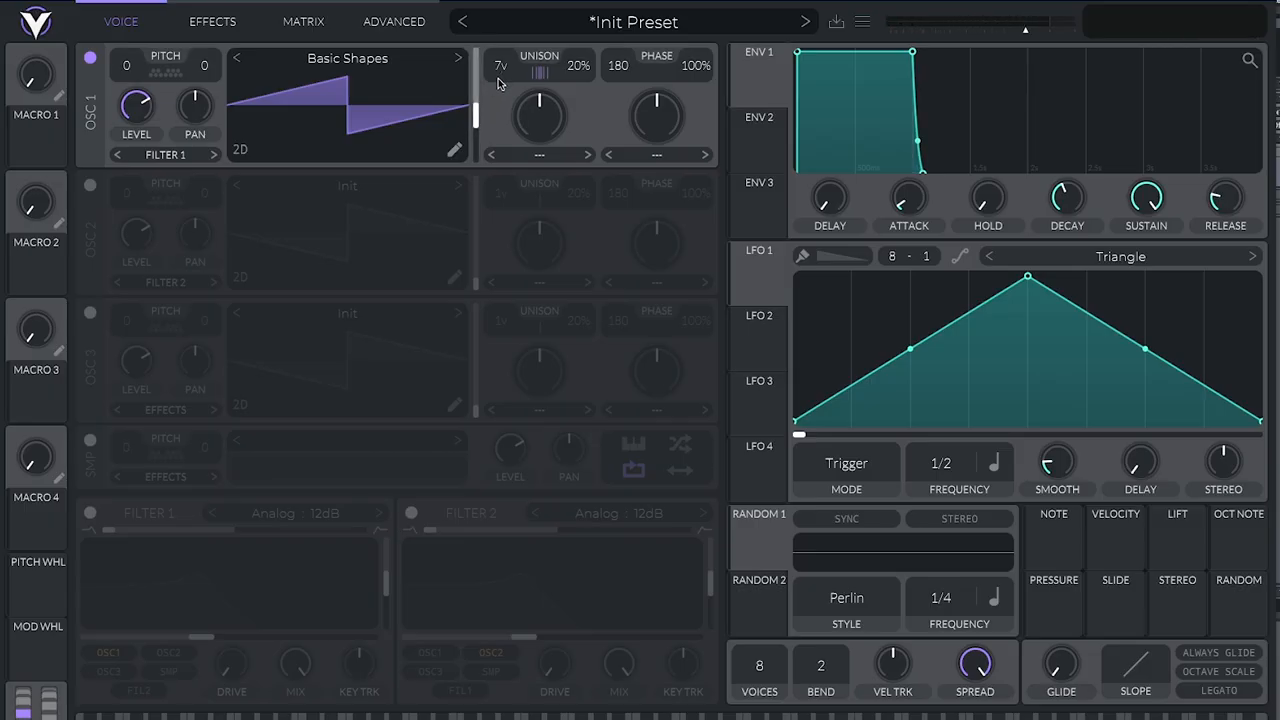
# Reduce unison to 1 voice, enable Filter 1, shorten ENV 1's decay to a pluck and adjust the cutoff
pyautogui.moveTo(500, 66); pyautogui.dragTo(505, 152)
pyautogui.click(90, 513)
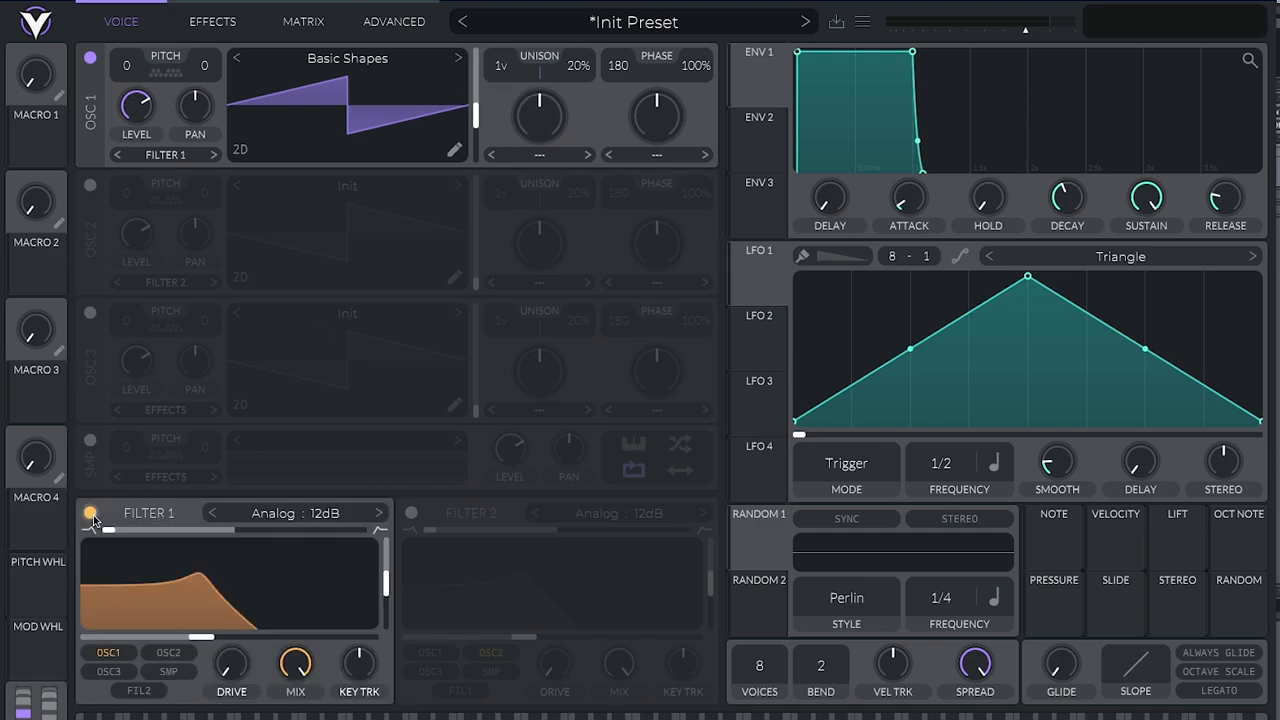
pyautogui.moveTo(912, 55); pyautogui.dragTo(857, 139)
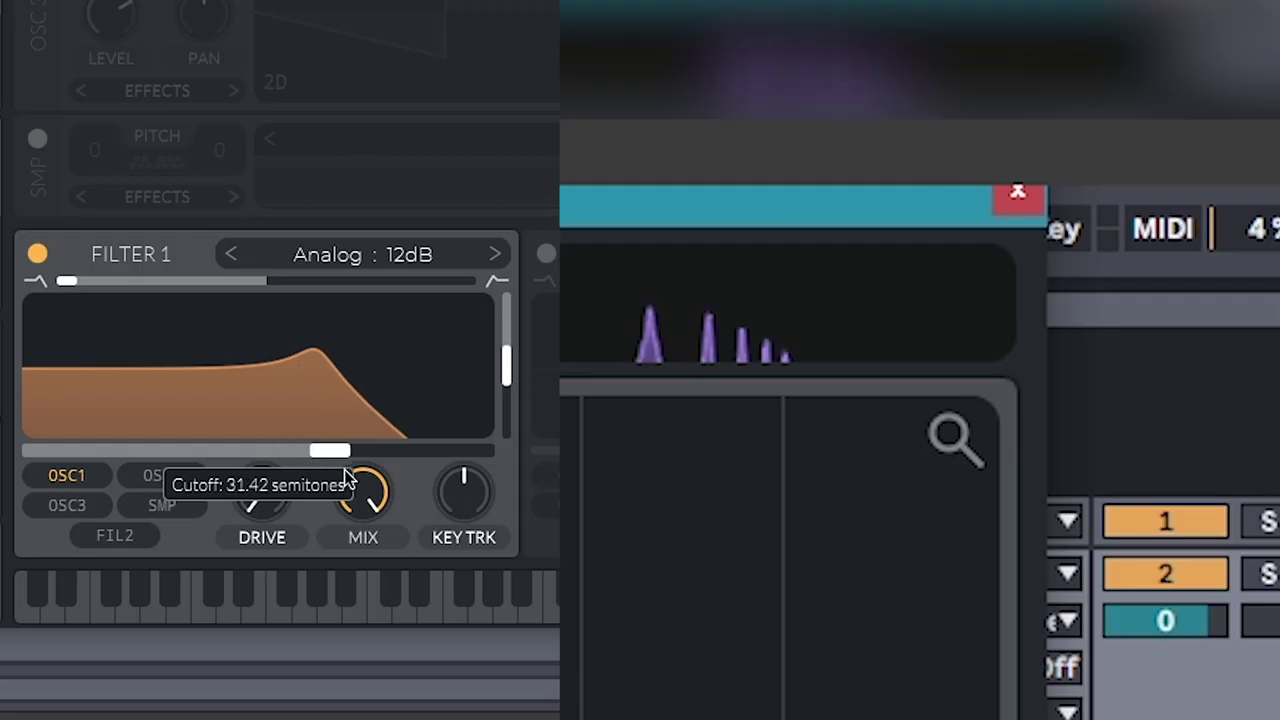
pyautogui.moveTo(300, 455)
pyautogui.mouseDown()
pyautogui.moveTo(318, 490)
pyautogui.moveTo(175, 490)
pyautogui.mouseUp()
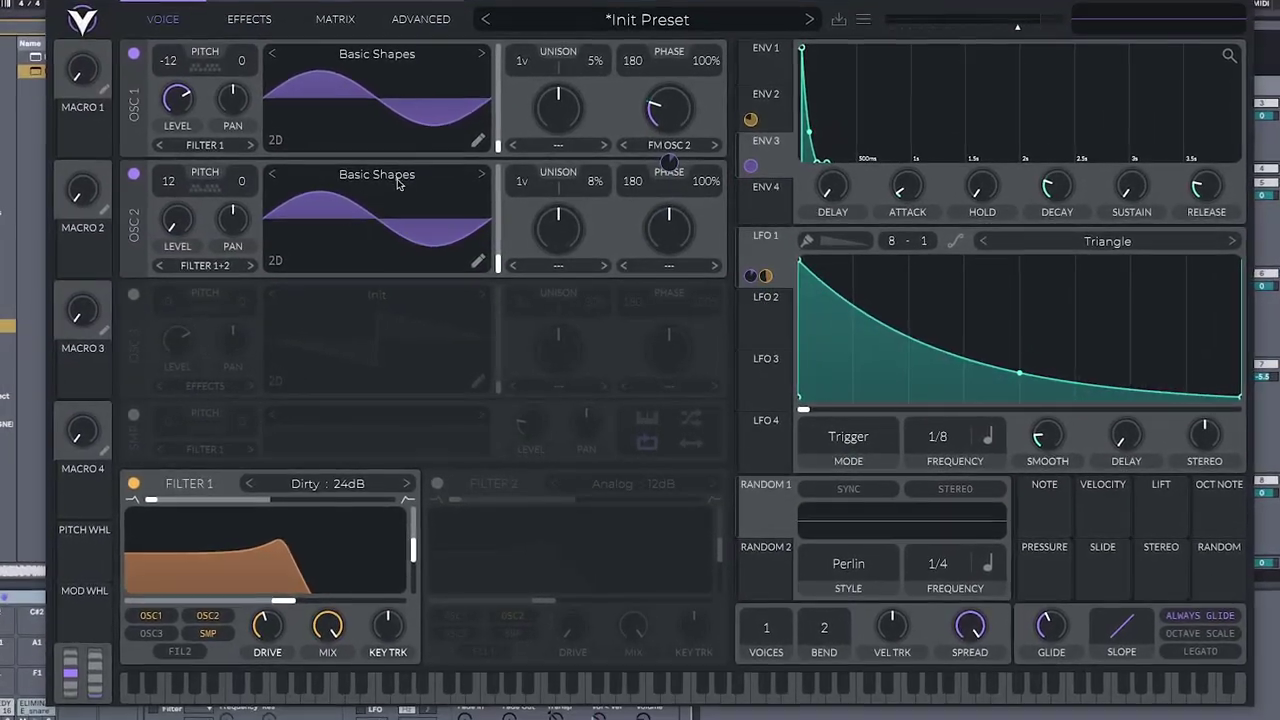
pyautogui.scroll(-1, 398, 184)
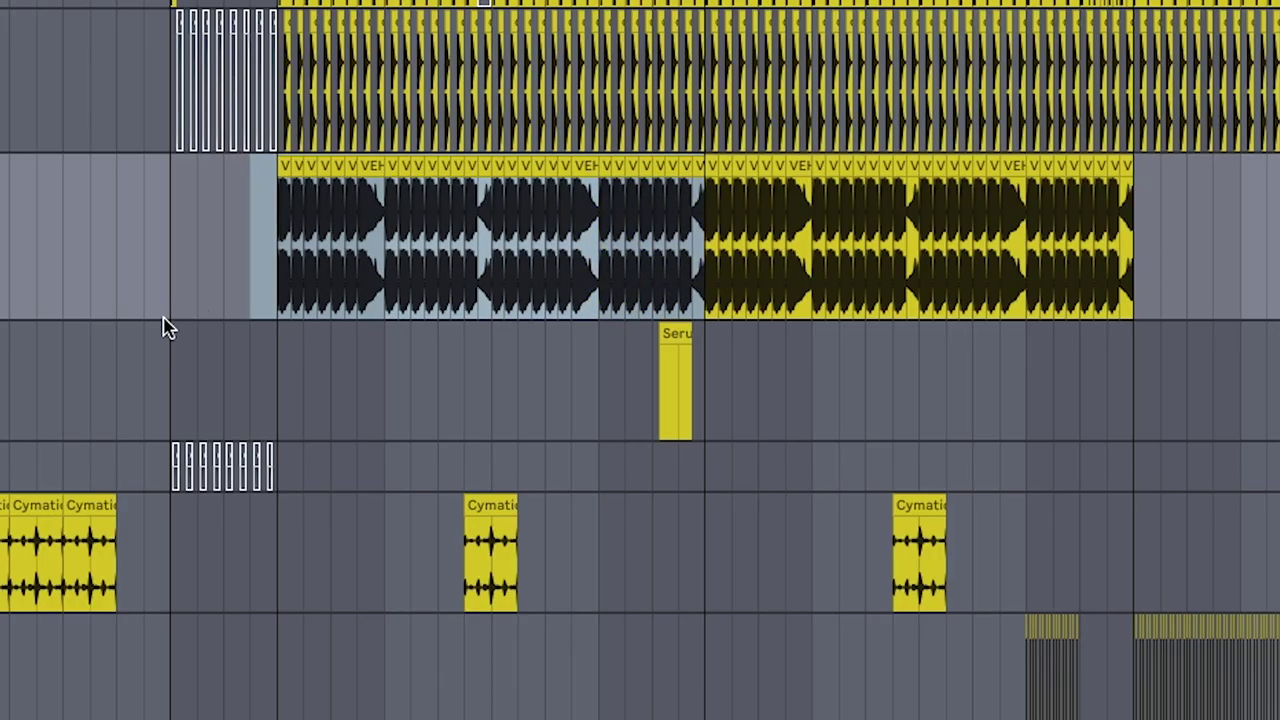
# Duplicate the VEH audio track twice with Ctrl+D
pyautogui.hotkey('ctrl', 'd')
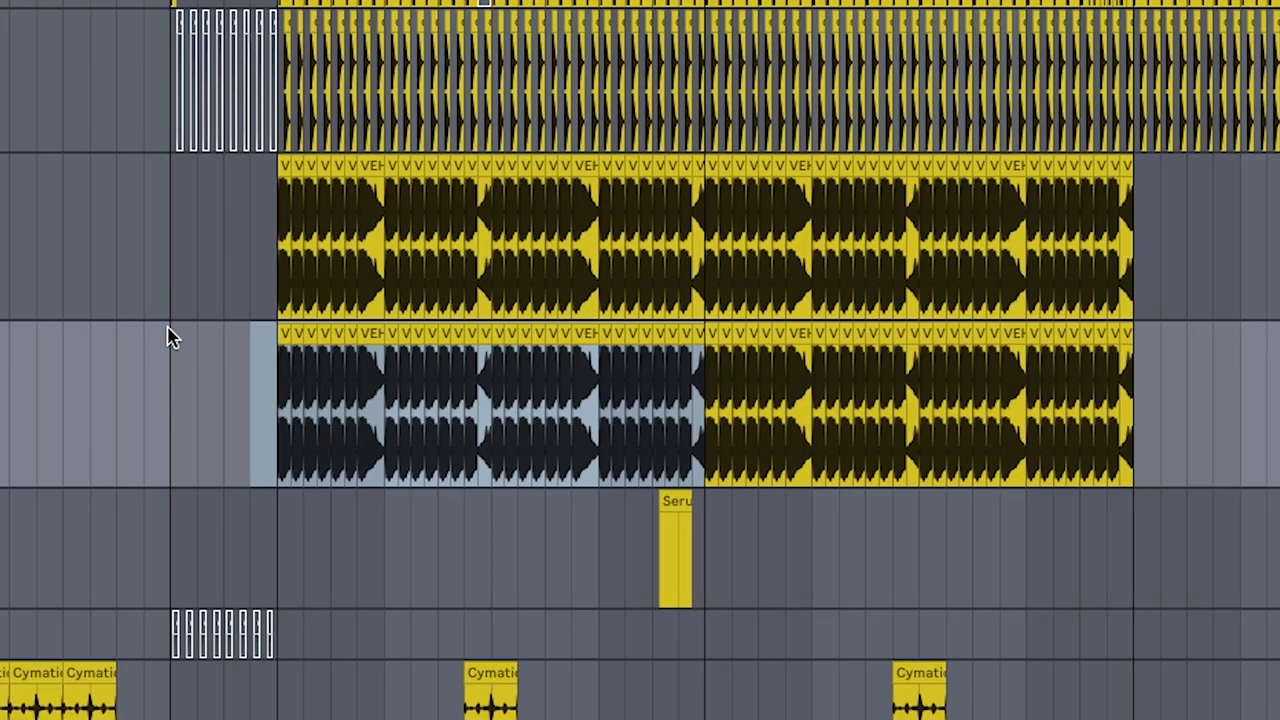
pyautogui.hotkey('ctrl', 'd')
pyautogui.hotkey('ctrl', 'd')
pyautogui.hotkey('ctrl', 'd')
pyautogui.hotkey('ctrl', 'd')
pyautogui.hotkey('ctrl', 'd')
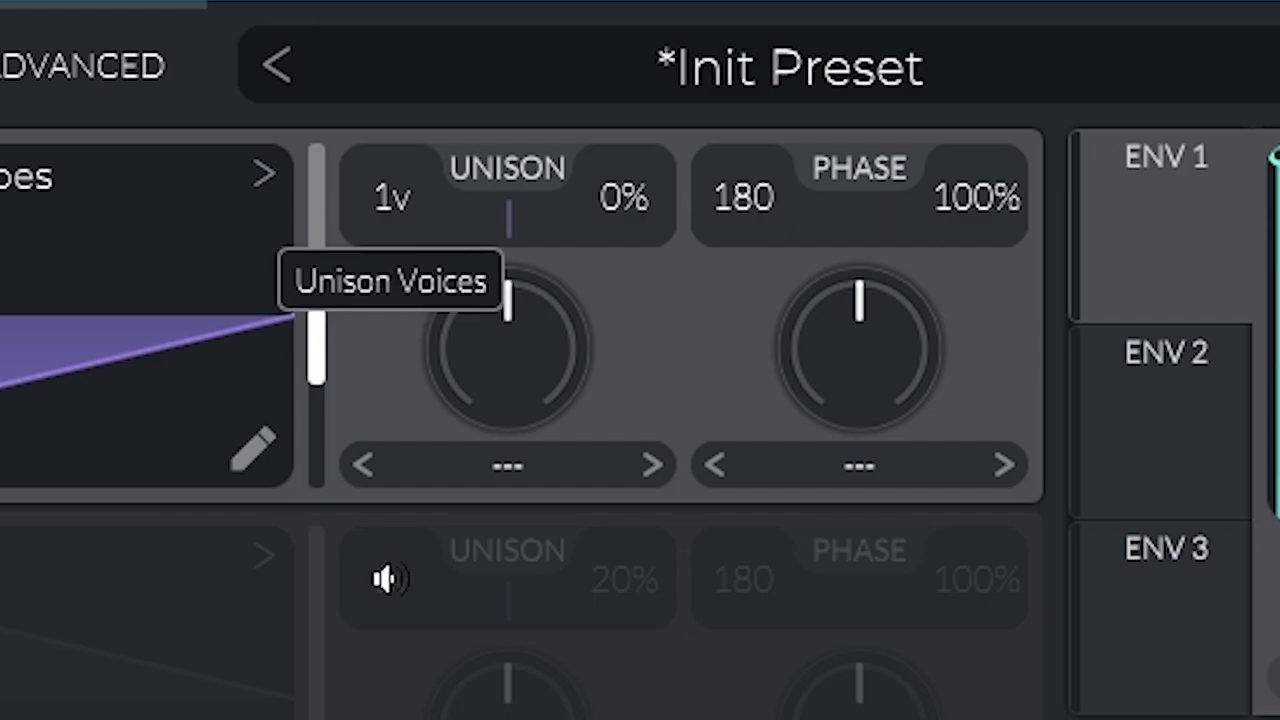
# Raise oscillator 1 to 16 unison voices and bring the detune up to about 22%
pyautogui.moveTo(385, 578); pyautogui.dragTo(380, 296)
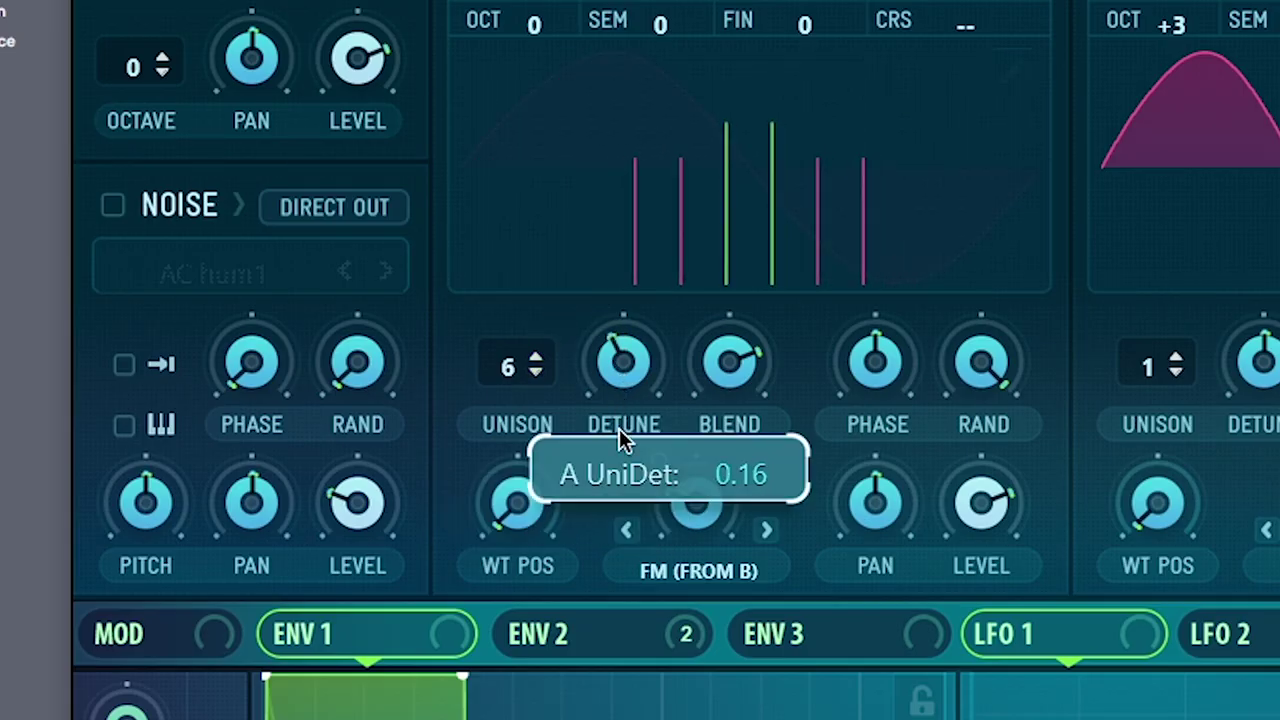
pyautogui.moveTo(619, 428)
pyautogui.mouseDown()
pyautogui.moveTo(642, 376)
pyautogui.moveTo(642, 400)
pyautogui.mouseUp()
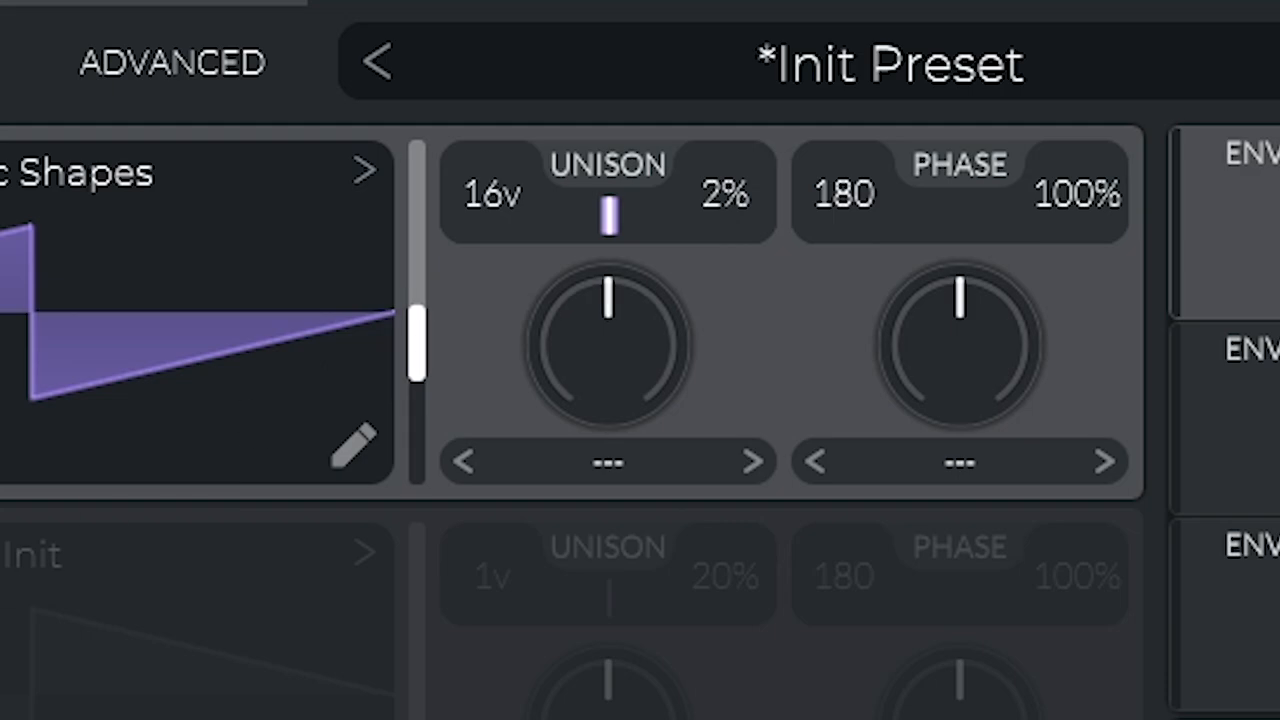
pyautogui.moveTo(721, 198); pyautogui.dragTo(734, 60)
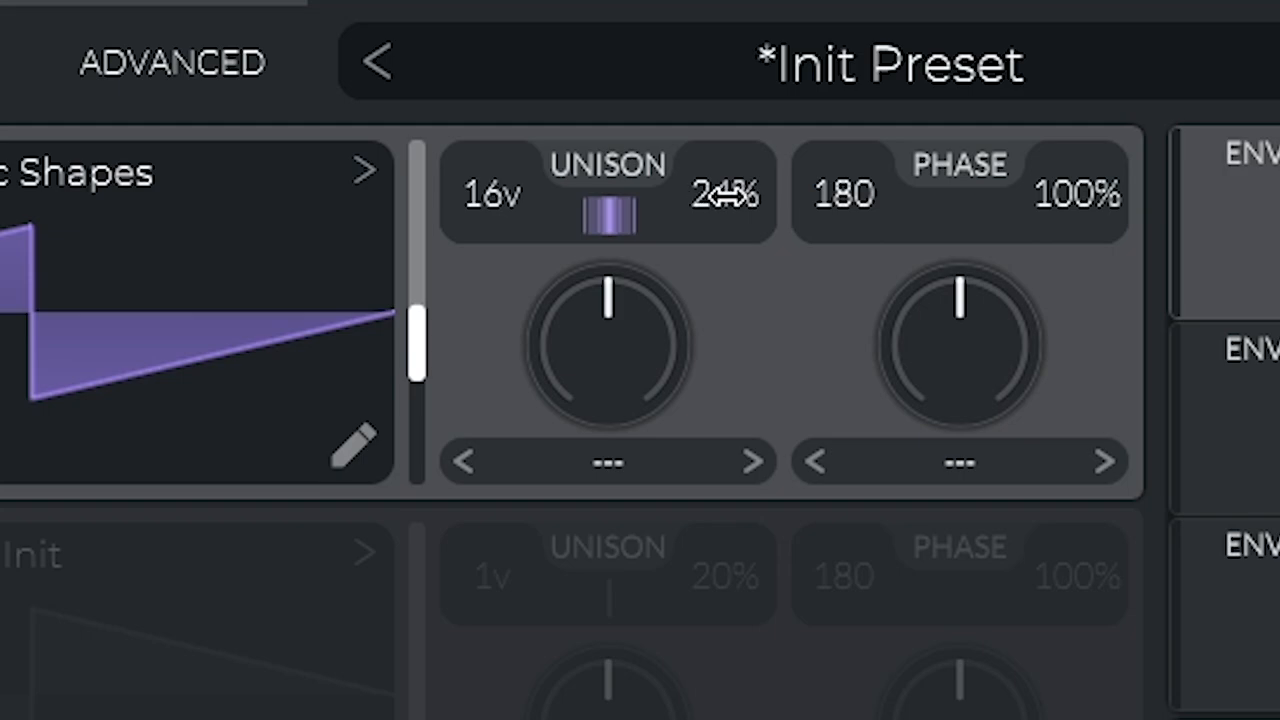
pyautogui.moveTo(726, 193)
pyautogui.mouseDown()
pyautogui.moveTo(737, 8)
pyautogui.moveTo(734, 166)
pyautogui.mouseUp()
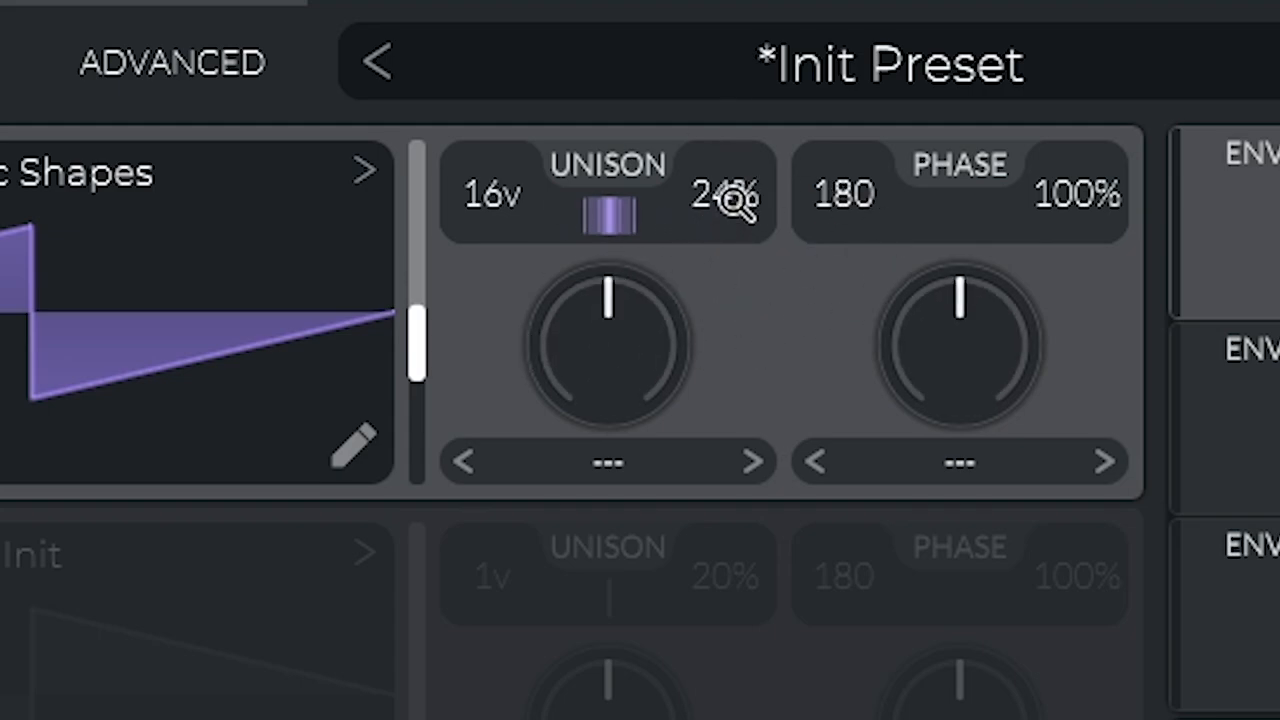
pyautogui.moveTo(745, 200); pyautogui.dragTo(760, 215)
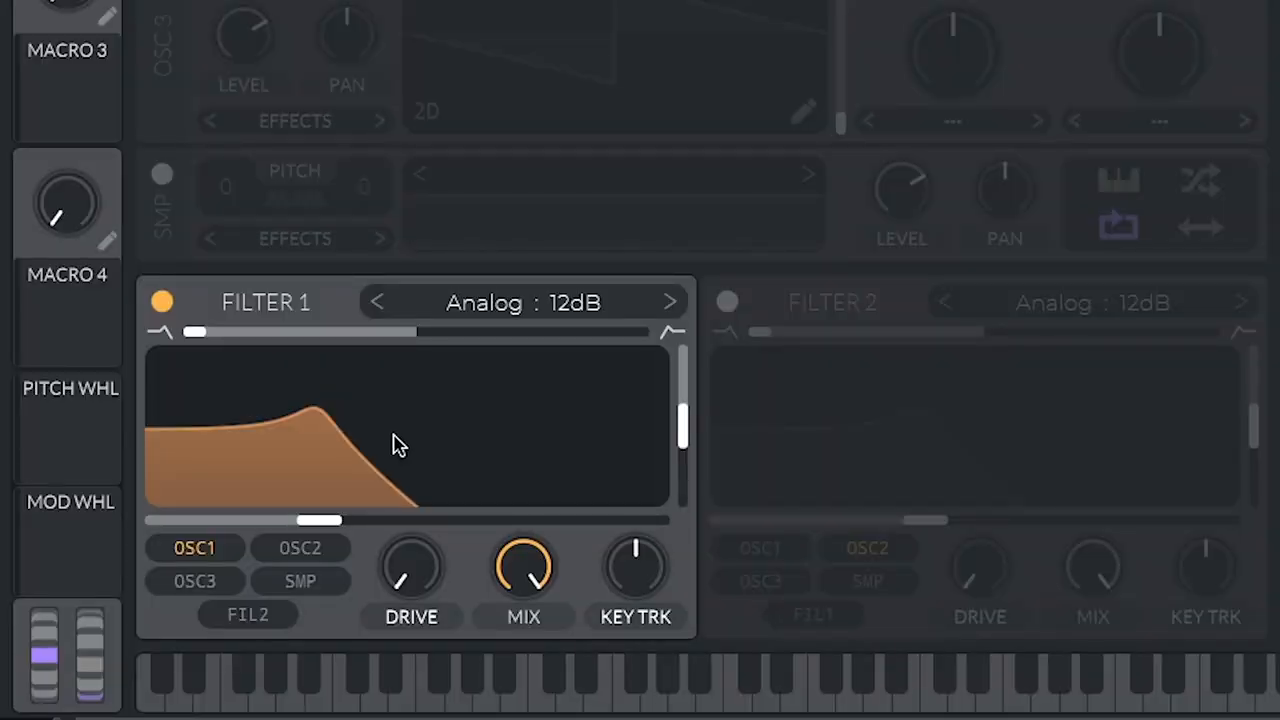
# Shape Filter 1 as an Analog 12dB lowpass, set its blend near 0.086 and raise the cutoff partway
pyautogui.moveTo(304, 468)
pyautogui.mouseDown()
pyautogui.moveTo(590, 512)
pyautogui.moveTo(420, 460)
pyautogui.mouseUp()
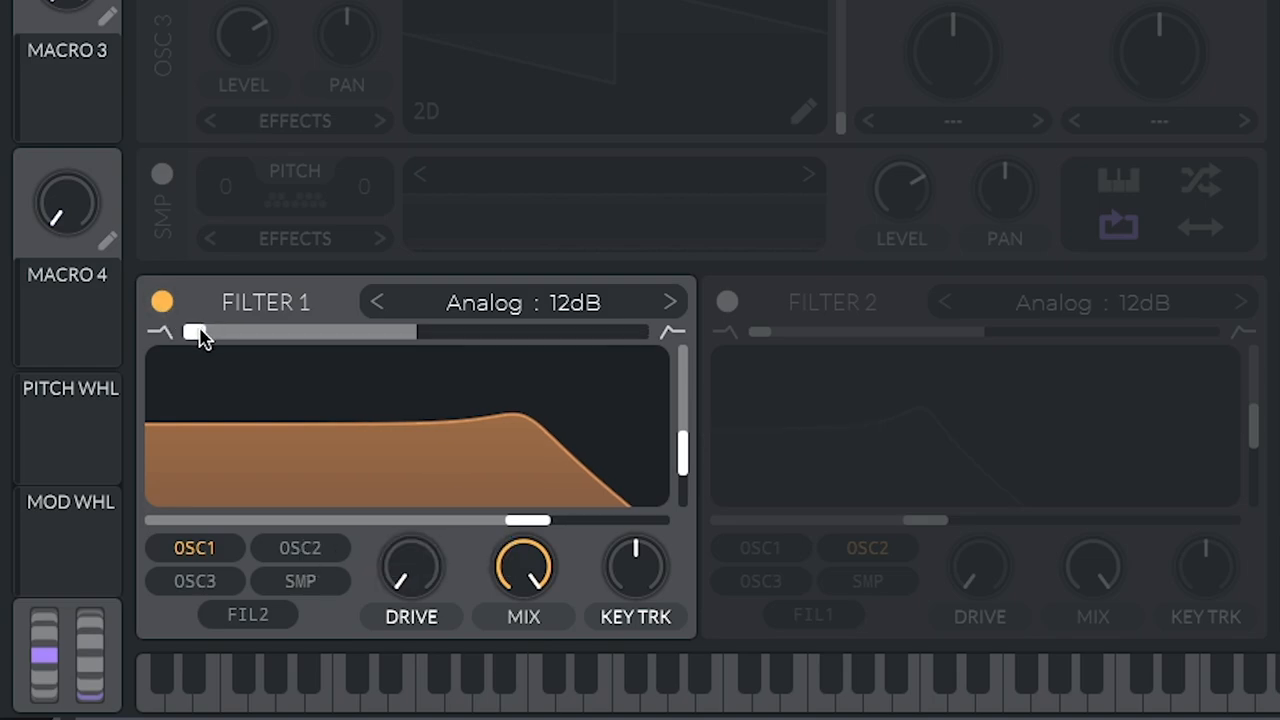
pyautogui.moveTo(195, 333)
pyautogui.mouseDown()
pyautogui.moveTo(538, 340)
pyautogui.moveTo(218, 358)
pyautogui.moveTo(703, 368)
pyautogui.moveTo(210, 360)
pyautogui.mouseUp()
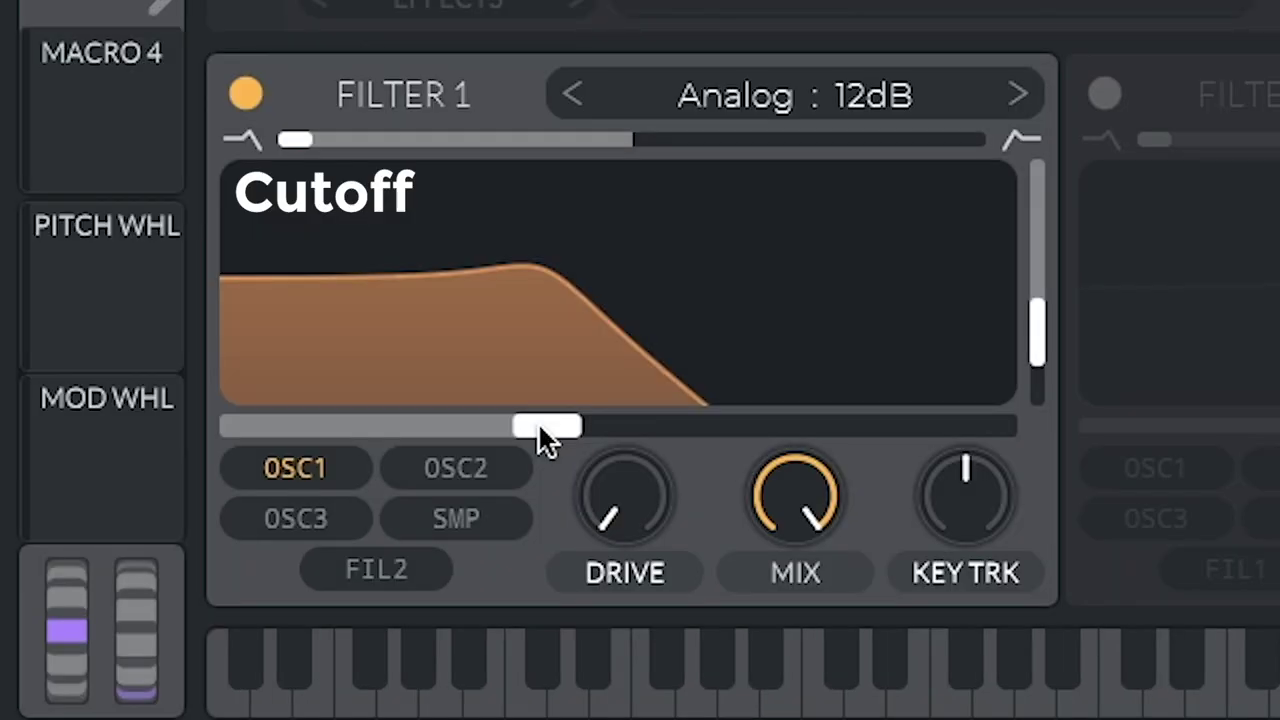
pyautogui.moveTo(545, 430)
pyautogui.mouseDown()
pyautogui.moveTo(918, 430)
pyautogui.moveTo(495, 432)
pyautogui.moveTo(868, 430)
pyautogui.moveTo(835, 430)
pyautogui.mouseUp()
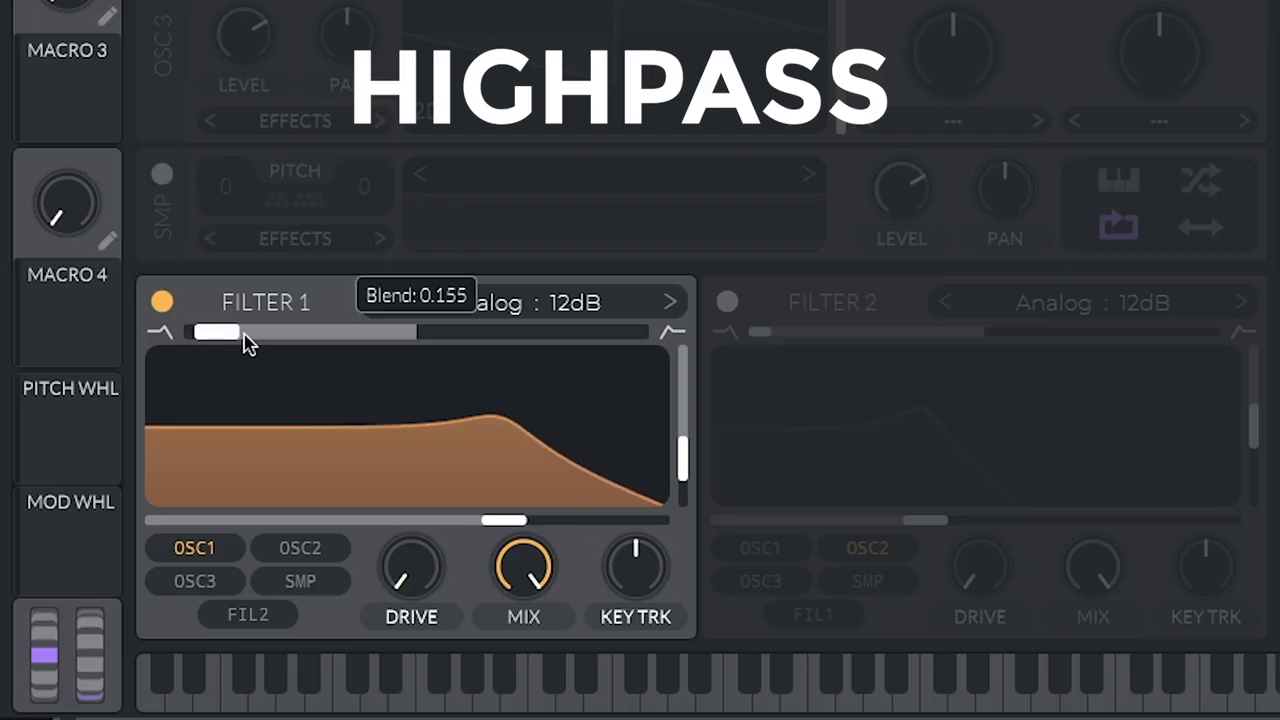
# Blend Filter 1 fully to highpass and lower its cutoff to the lower-middle range
pyautogui.moveTo(179, 475); pyautogui.dragTo(405, 475)
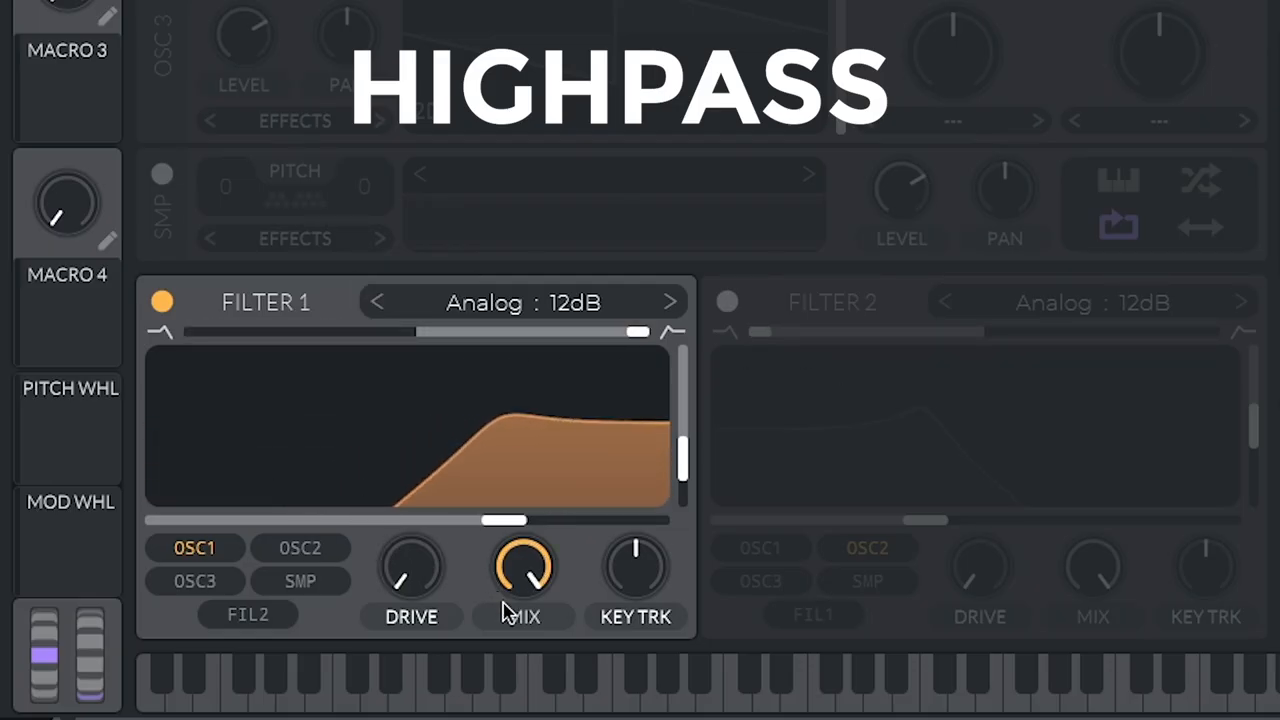
pyautogui.moveTo(503, 520); pyautogui.dragTo(433, 522)
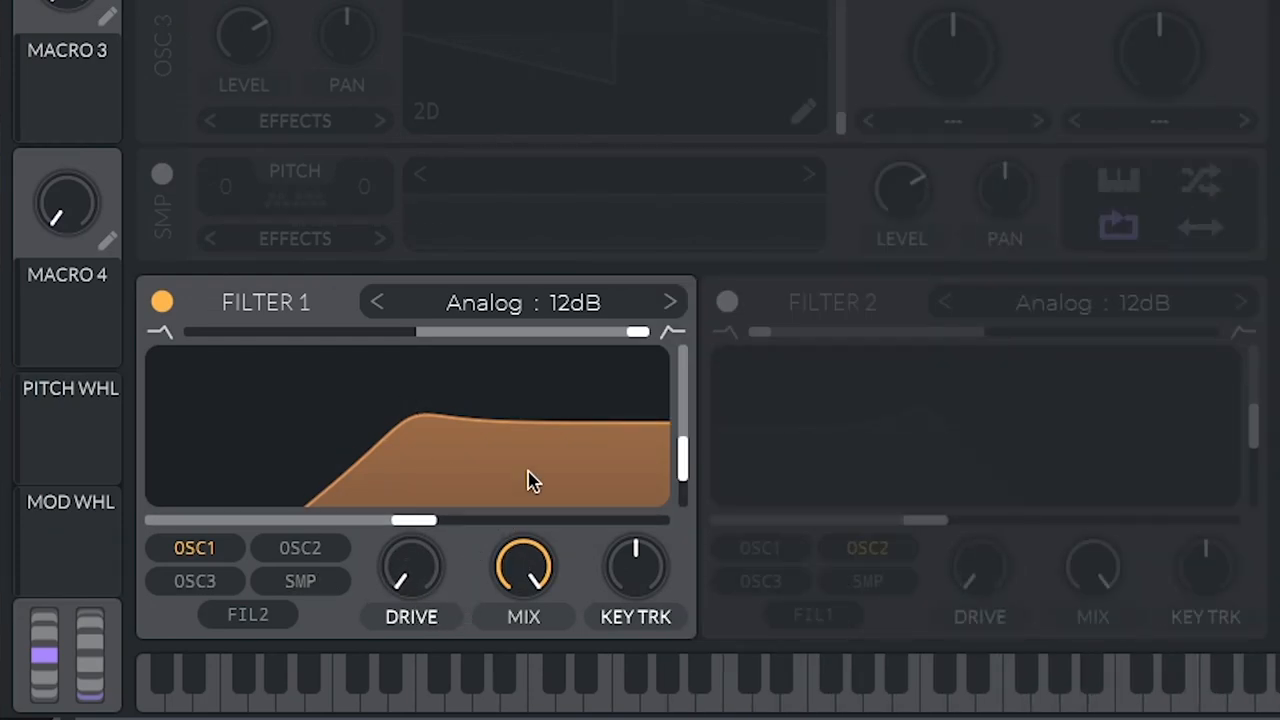
# Try the Formant filter's vowel blend, then step through the Low High Flange+ comb variants
pyautogui.click(487, 310)
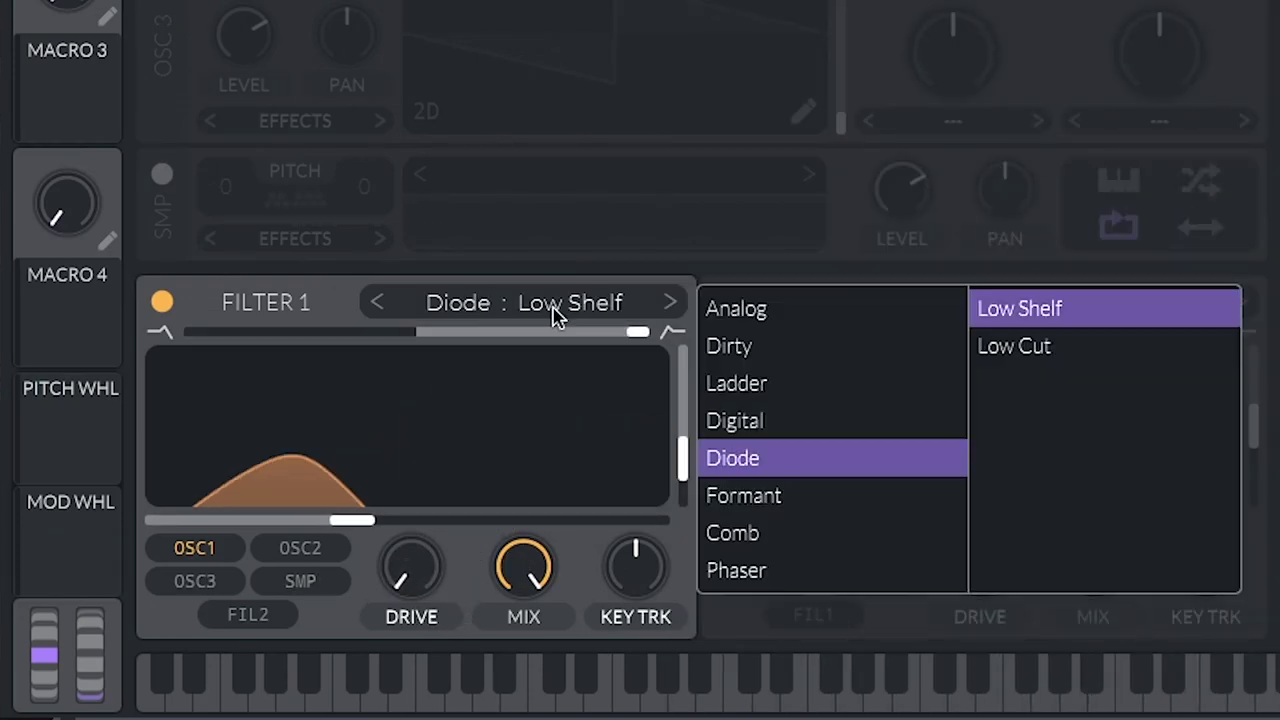
pyautogui.click(450, 515)
pyautogui.moveTo(683, 428); pyautogui.dragTo(683, 390)
pyautogui.click(668, 303)
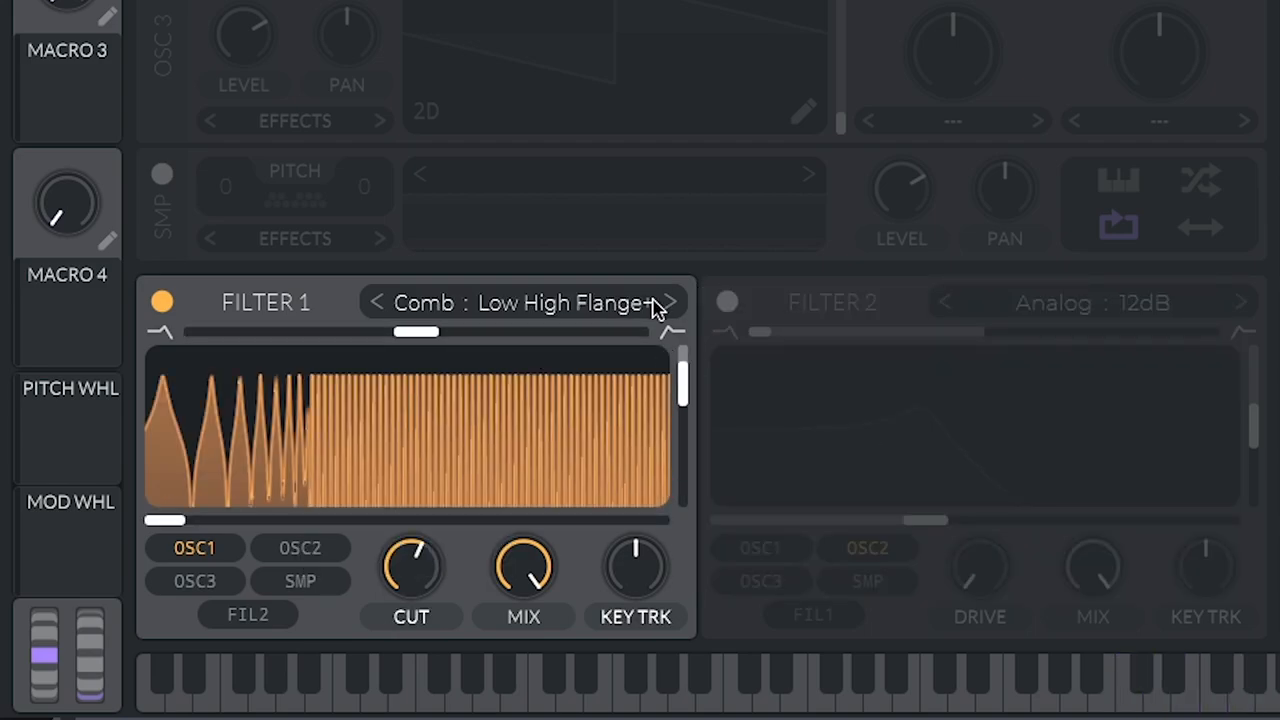
pyautogui.click(668, 303)
# Sweep the comb filter, step on to the Phaser type and move its peaks higher in frequency
pyautogui.moveTo(540, 380)
pyautogui.mouseDown()
pyautogui.moveTo(495, 428)
pyautogui.moveTo(560, 360)
pyautogui.mouseUp()
pyautogui.click(668, 303)
pyautogui.moveTo(450, 430)
pyautogui.mouseDown()
pyautogui.moveTo(415, 465)
pyautogui.moveTo(345, 440)
pyautogui.mouseUp()
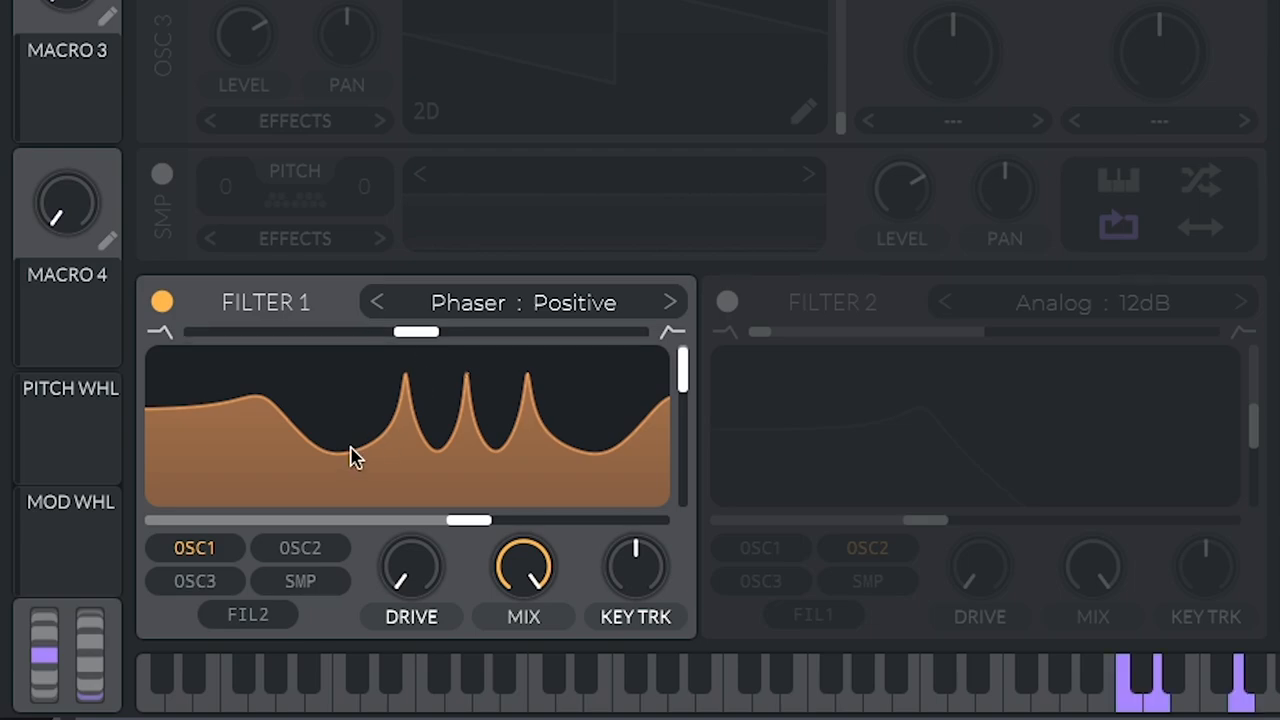
pyautogui.moveTo(350, 455)
pyautogui.mouseDown()
pyautogui.moveTo(420, 425)
pyautogui.moveTo(280, 410)
pyautogui.moveTo(476, 410)
pyautogui.moveTo(410, 380)
pyautogui.mouseUp()
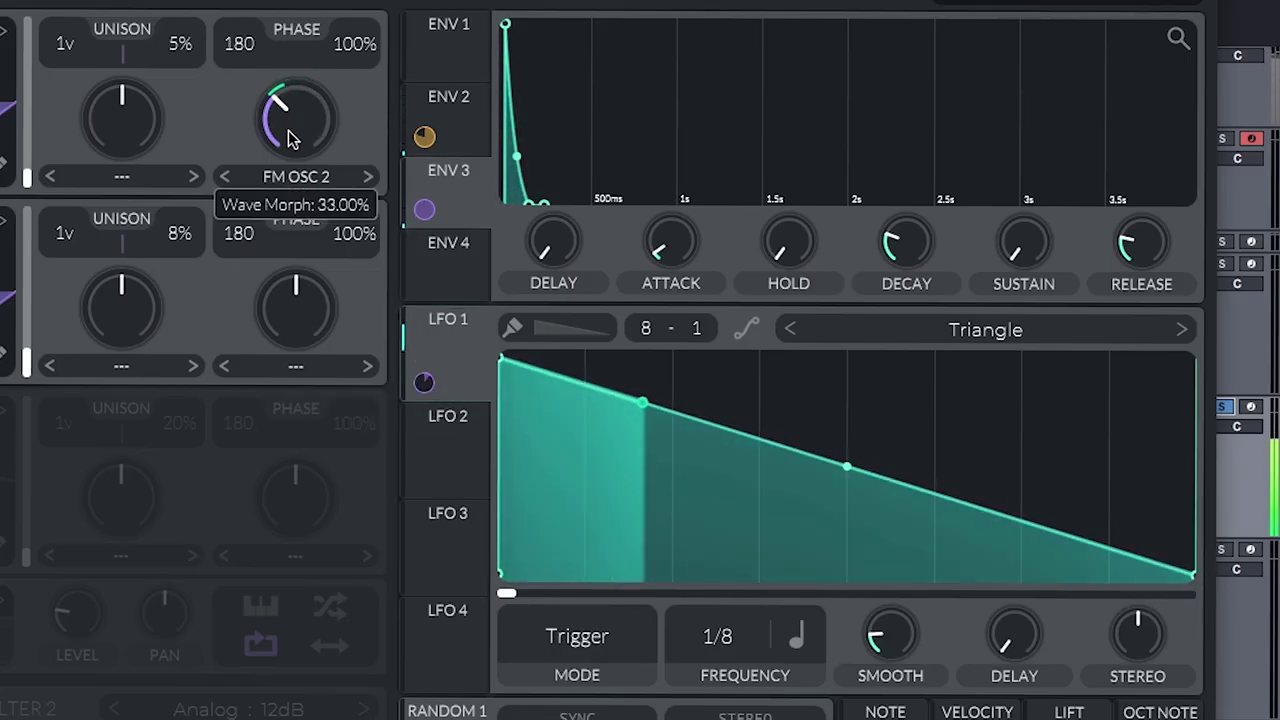
# Lower oscillator 1's wave morph to about 25.5%, play the patch and show the chunk bass automation
pyautogui.moveTo(290, 136); pyautogui.dragTo(287, 150)
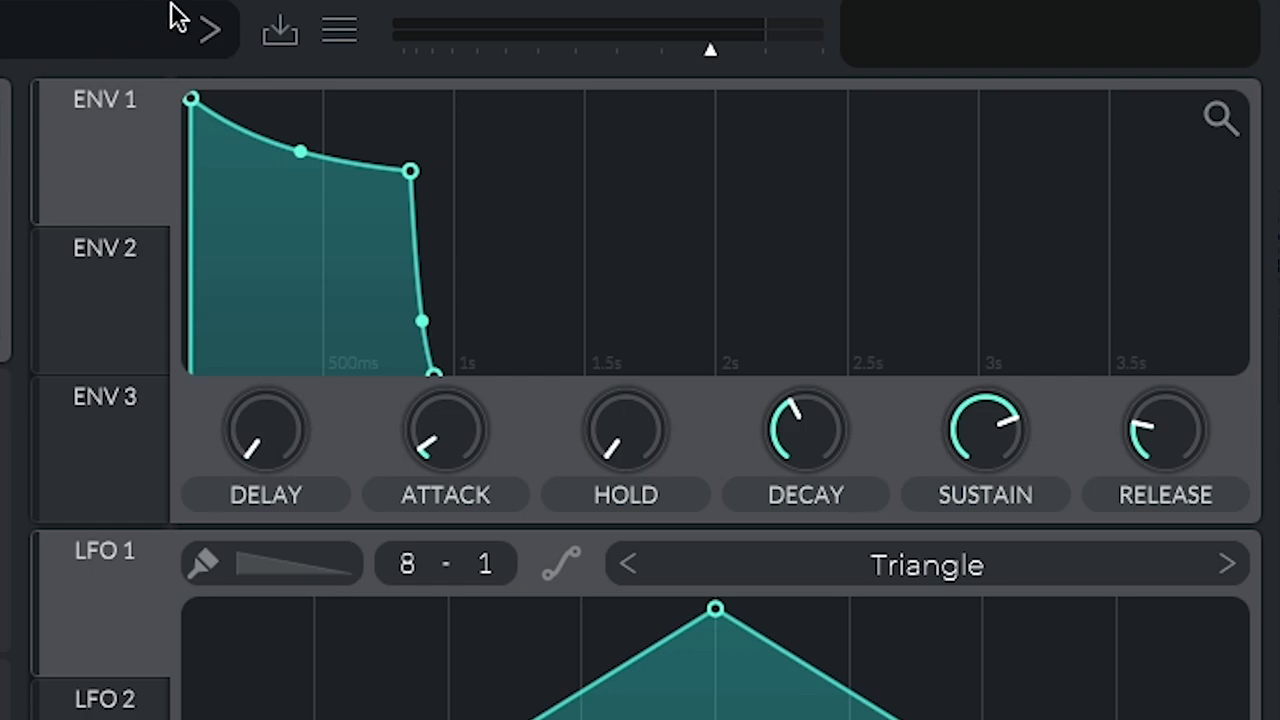
pyautogui.press('space')
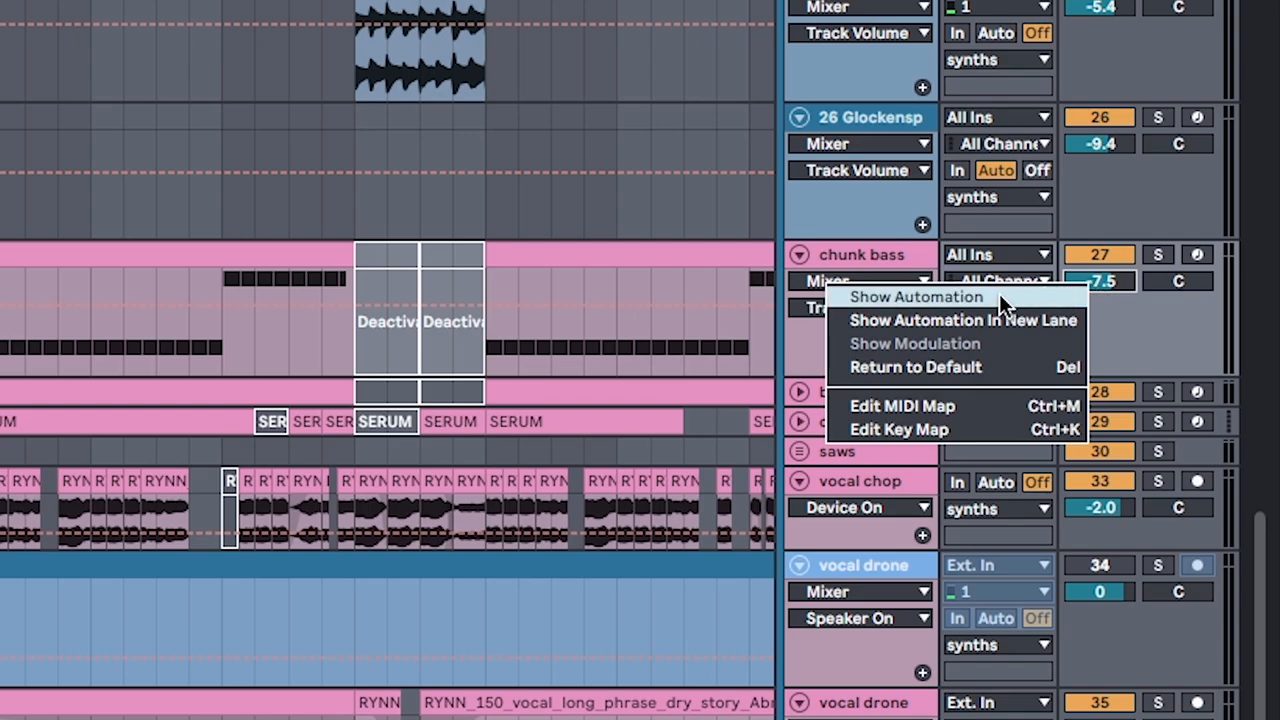
pyautogui.click(917, 297)
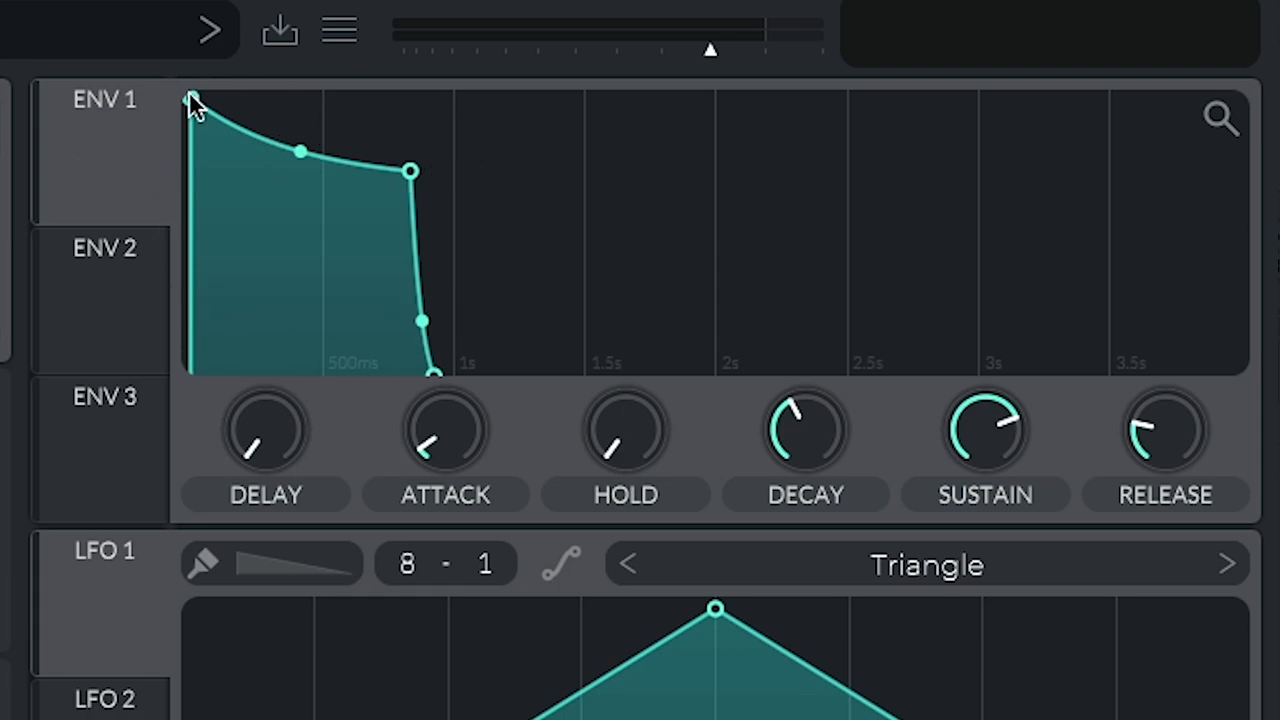
# Experiment with ENV 1's curve points, stretching the decay then collapsing it to a short spike
pyautogui.moveTo(410, 172)
pyautogui.mouseDown()
pyautogui.moveTo(915, 182)
pyautogui.moveTo(403, 160)
pyautogui.mouseUp()
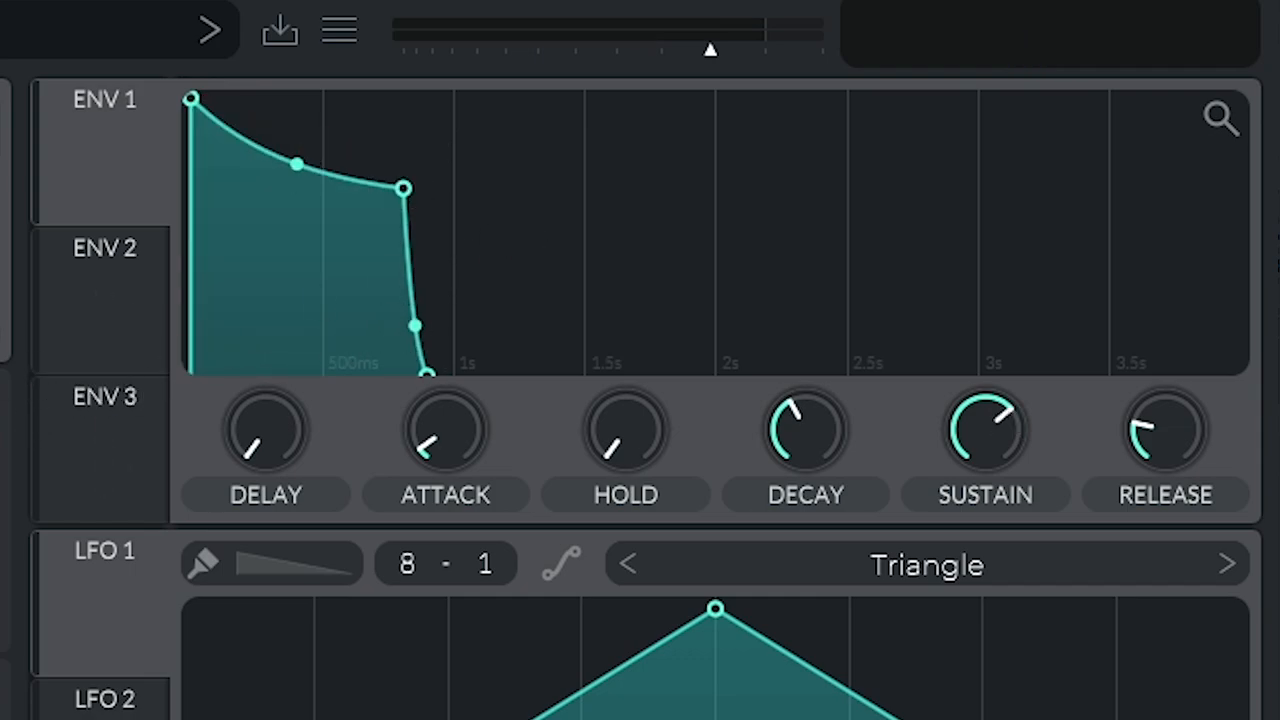
pyautogui.moveTo(403, 188)
pyautogui.mouseDown()
pyautogui.moveTo(260, 378)
pyautogui.moveTo(477, 195)
pyautogui.mouseUp()
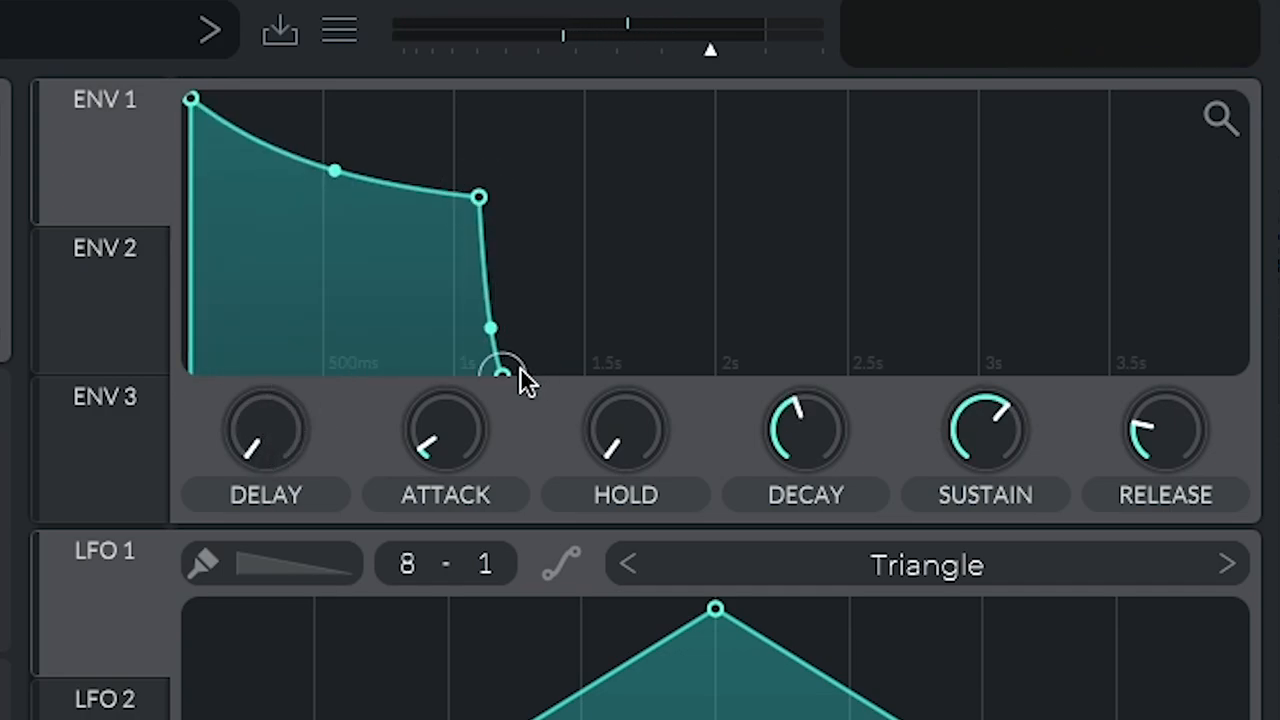
pyautogui.moveTo(495, 355); pyautogui.dragTo(815, 375)
pyautogui.moveTo(192, 100); pyautogui.dragTo(325, 100)
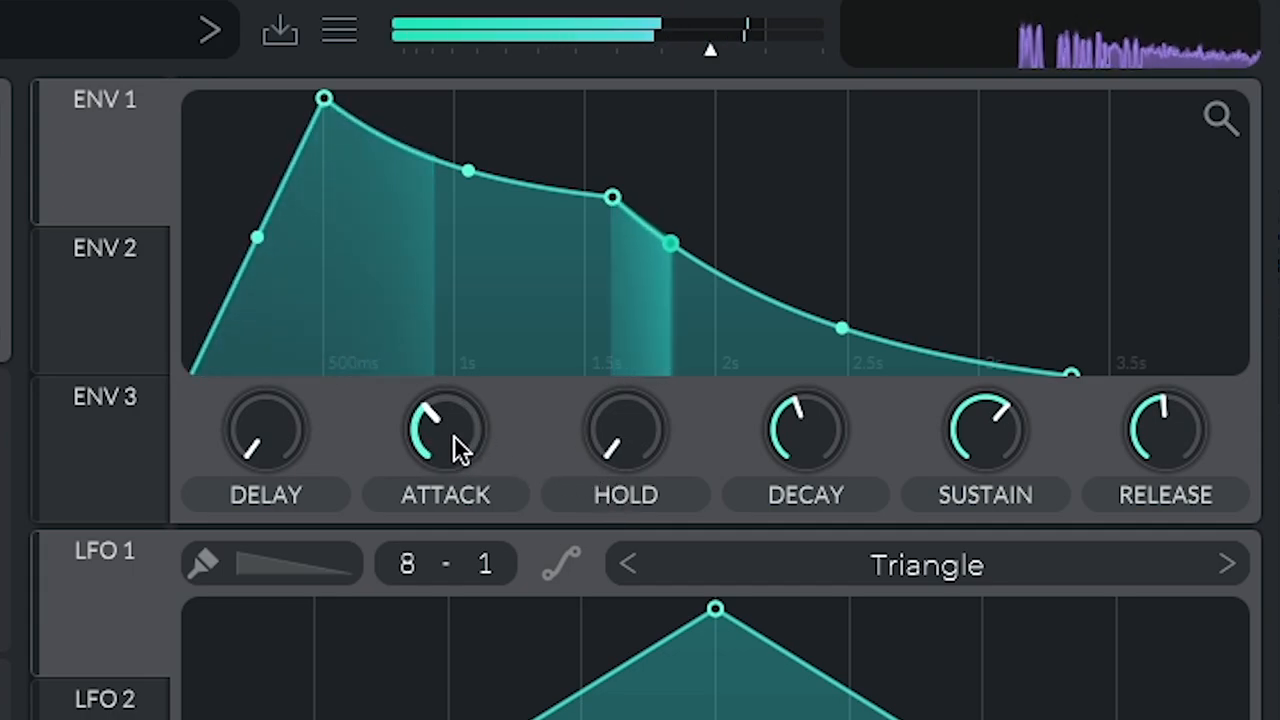
# Zero out ENV 1's attack, release and sustain and shorten the decay
pyautogui.moveTo(459, 433); pyautogui.dragTo(446, 510)
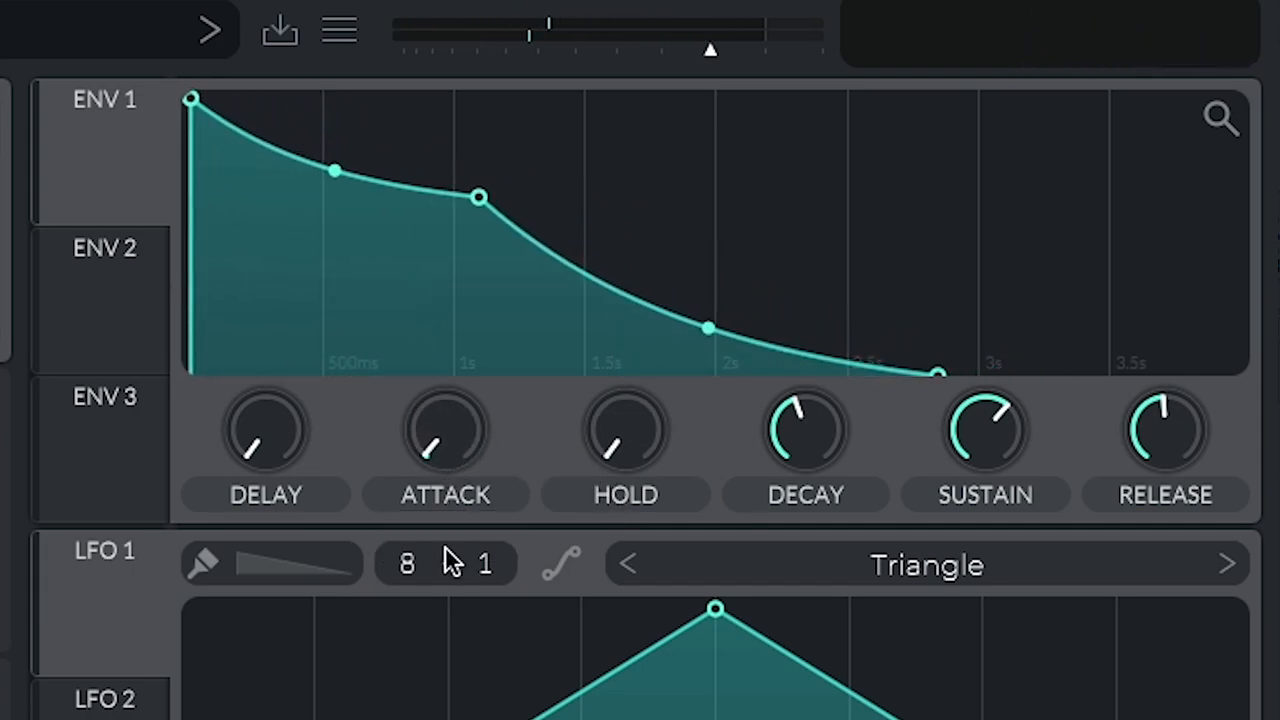
pyautogui.moveTo(1165, 433); pyautogui.dragTo(1127, 551)
pyautogui.moveTo(994, 435); pyautogui.dragTo(967, 662)
pyautogui.moveTo(806, 433); pyautogui.dragTo(796, 470)
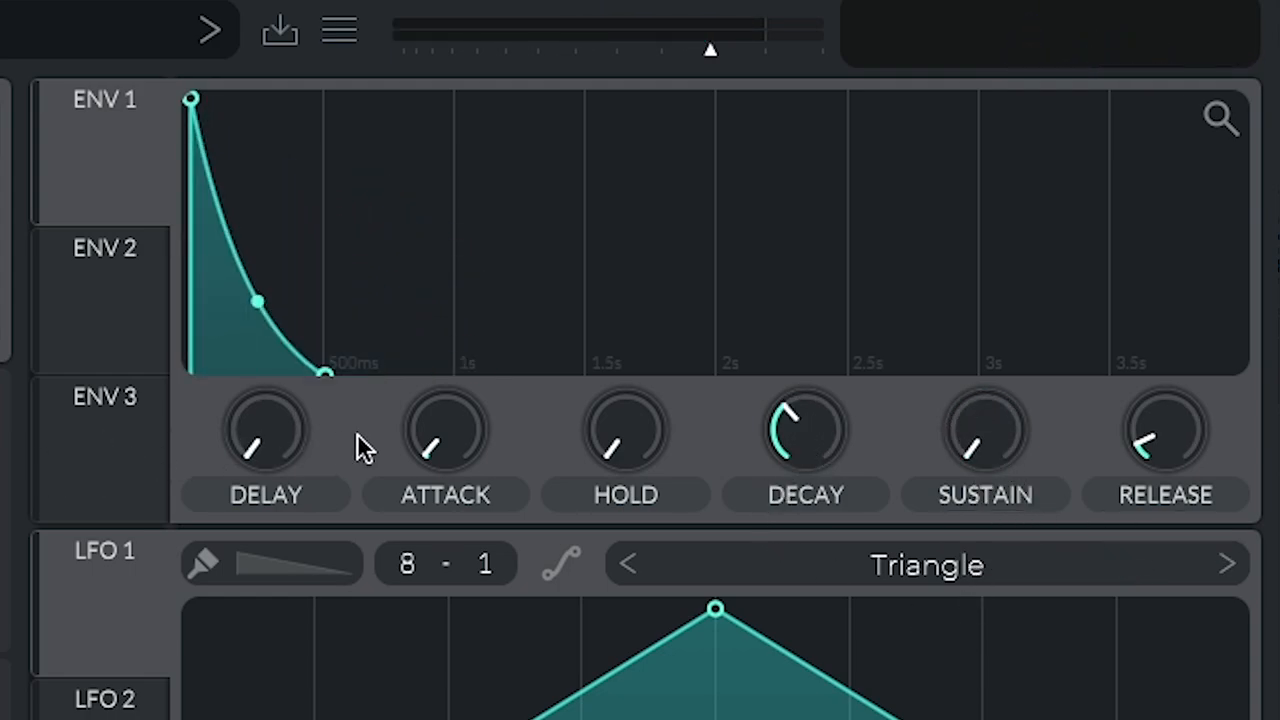
# Lengthen the release tail, raise the sustain and add a short attack ramp for the pluck shape
pyautogui.moveTo(1170, 444); pyautogui.dragTo(1190, 342)
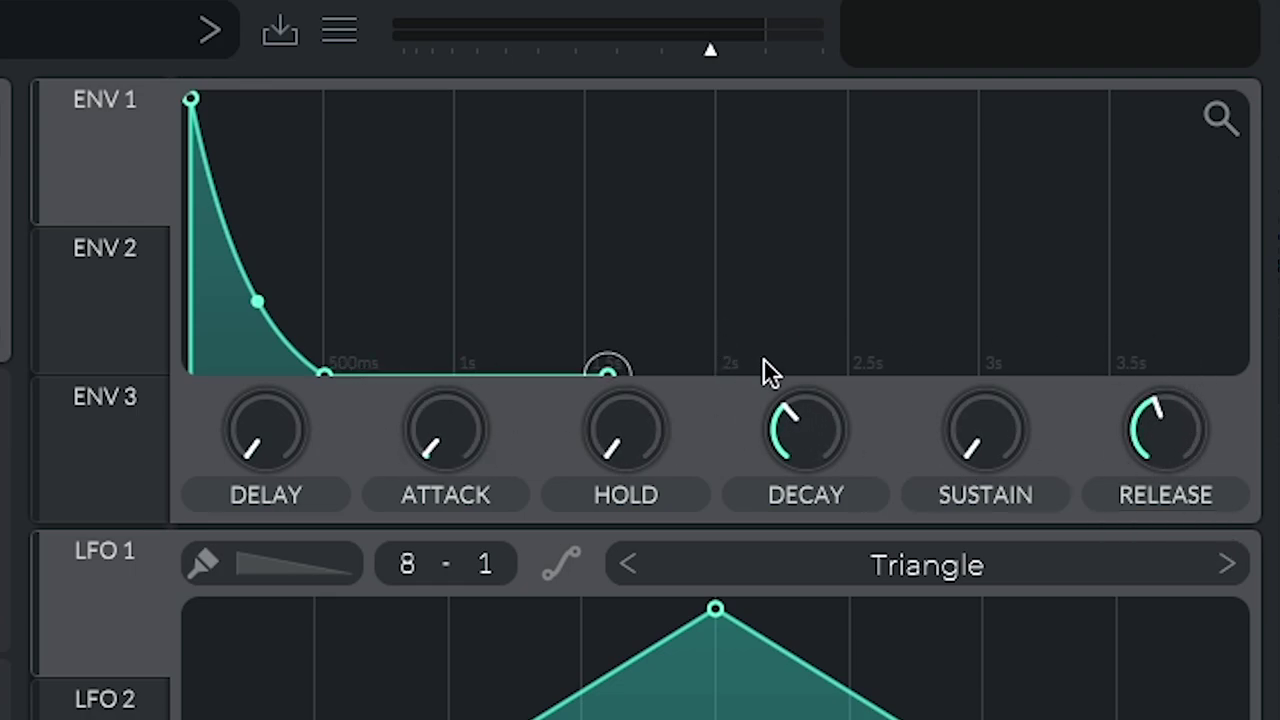
pyautogui.moveTo(985, 432); pyautogui.dragTo(1000, 334)
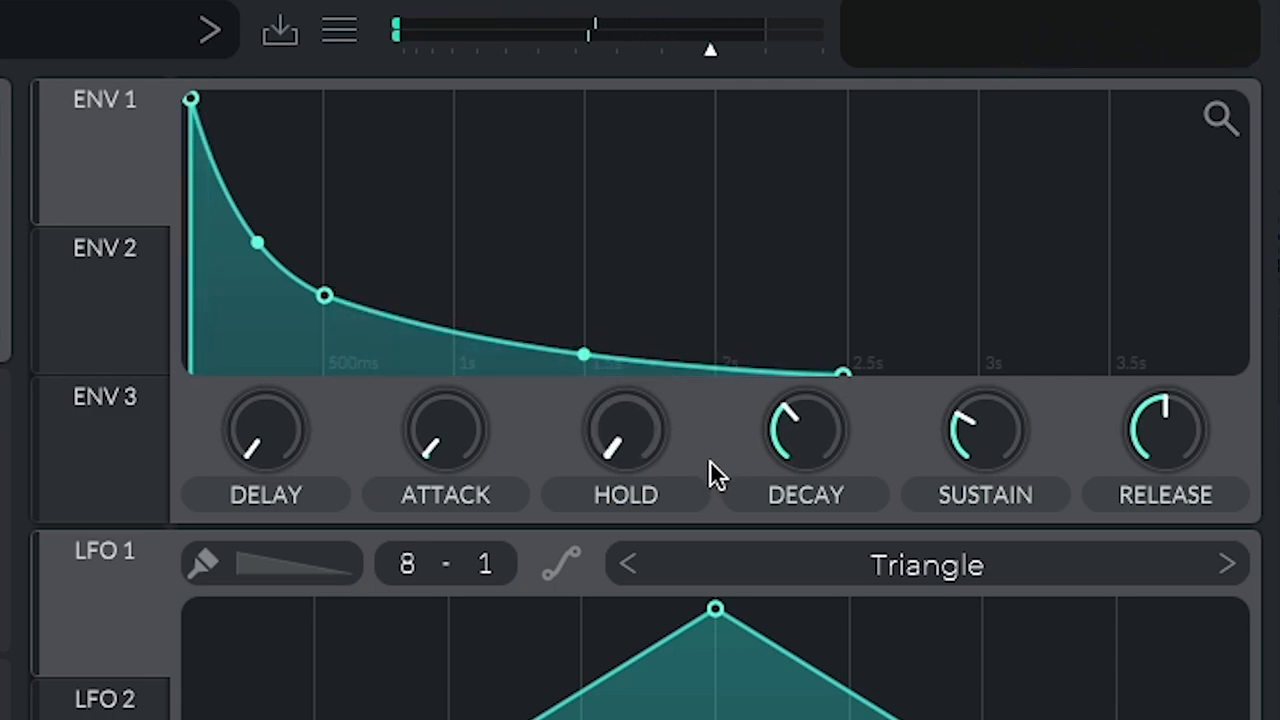
pyautogui.moveTo(440, 432); pyautogui.dragTo(437, 347)
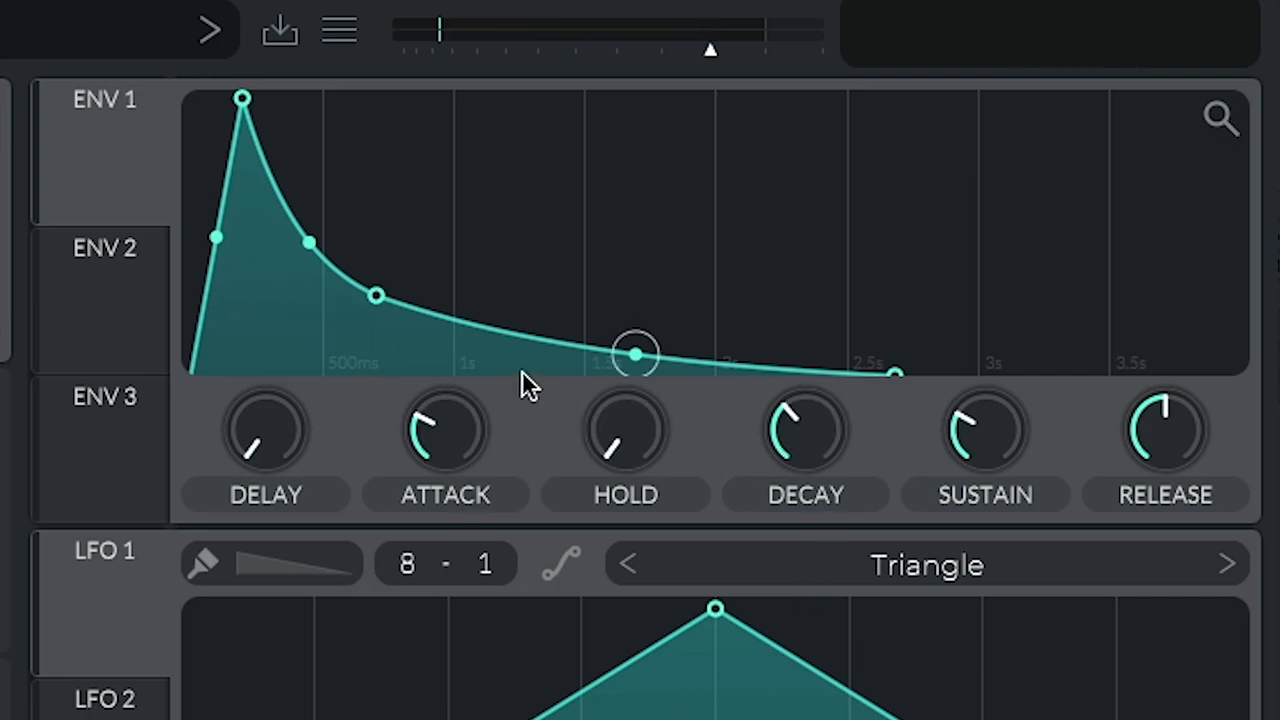
# Raise ENV 1's peak and pull its hold point left to tighten the spike
pyautogui.moveTo(377, 295)
pyautogui.mouseDown()
pyautogui.moveTo(385, 122)
pyautogui.moveTo(359, 98)
pyautogui.mouseUp()
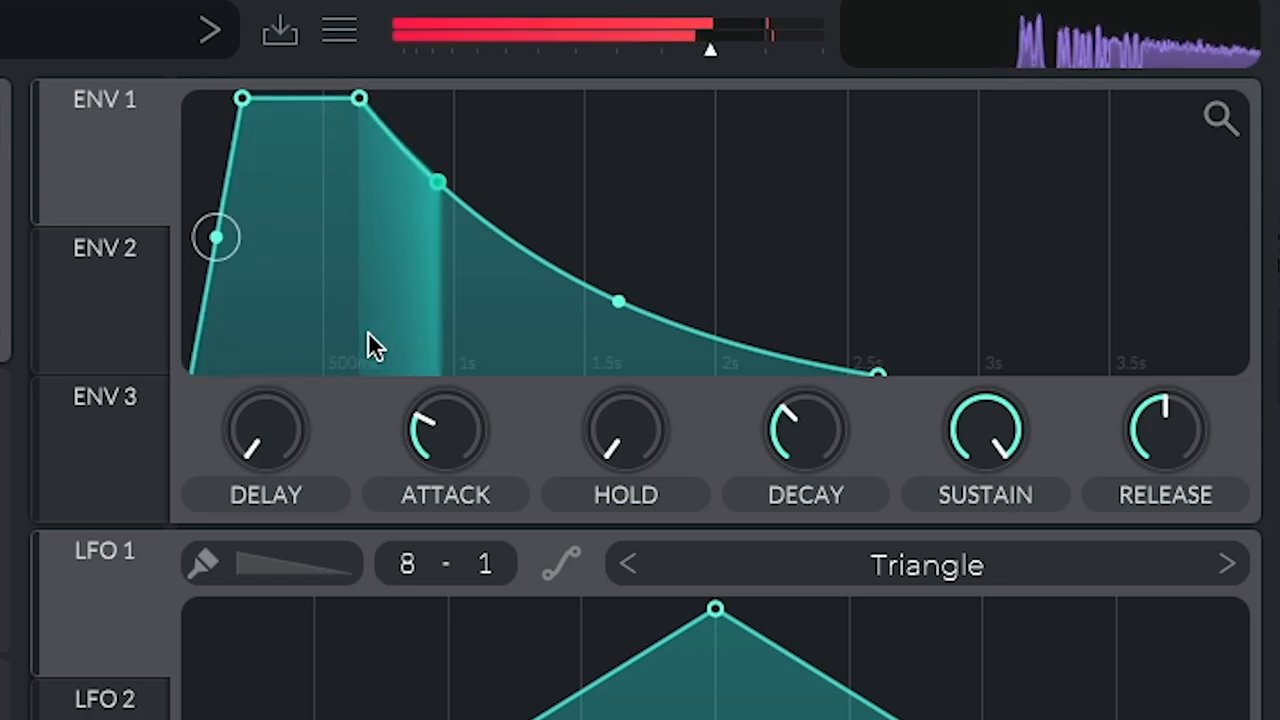
pyautogui.moveTo(359, 98); pyautogui.dragTo(283, 98)
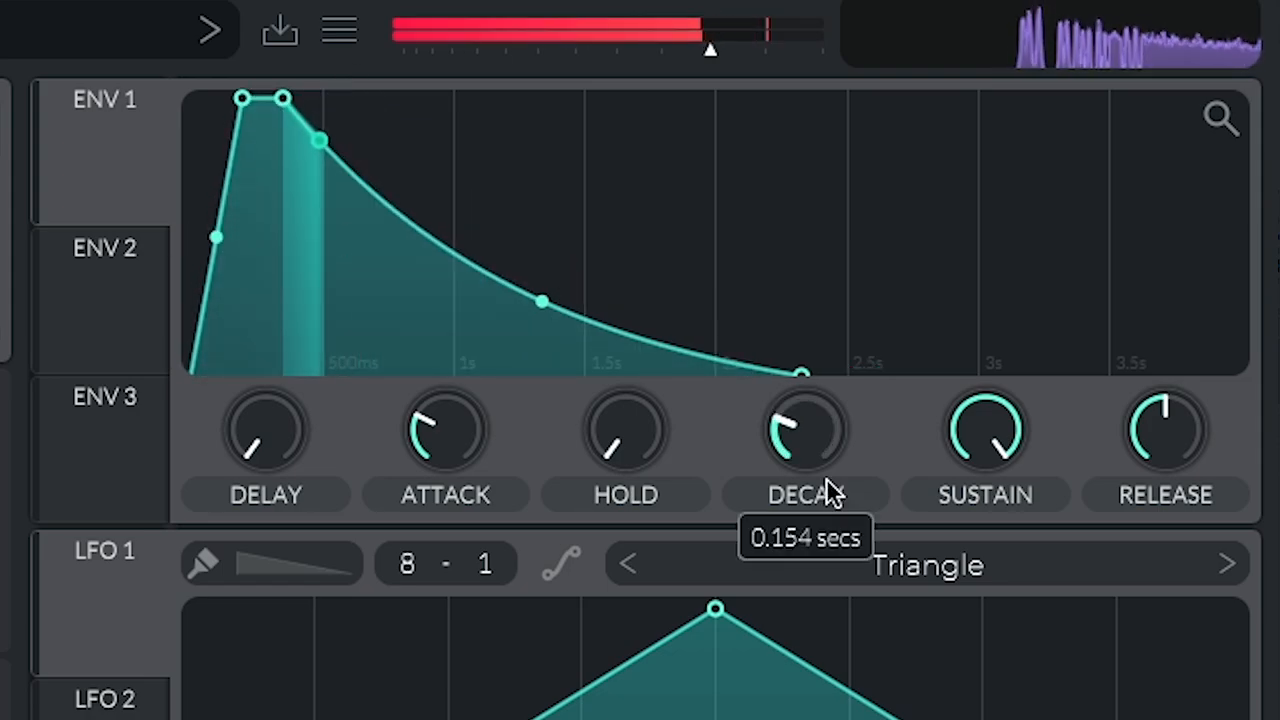
# Drop the sustain to zero, then bring it back up to 0.700 and trim it to 0.675
pyautogui.moveTo(985, 440); pyautogui.dragTo(985, 560)
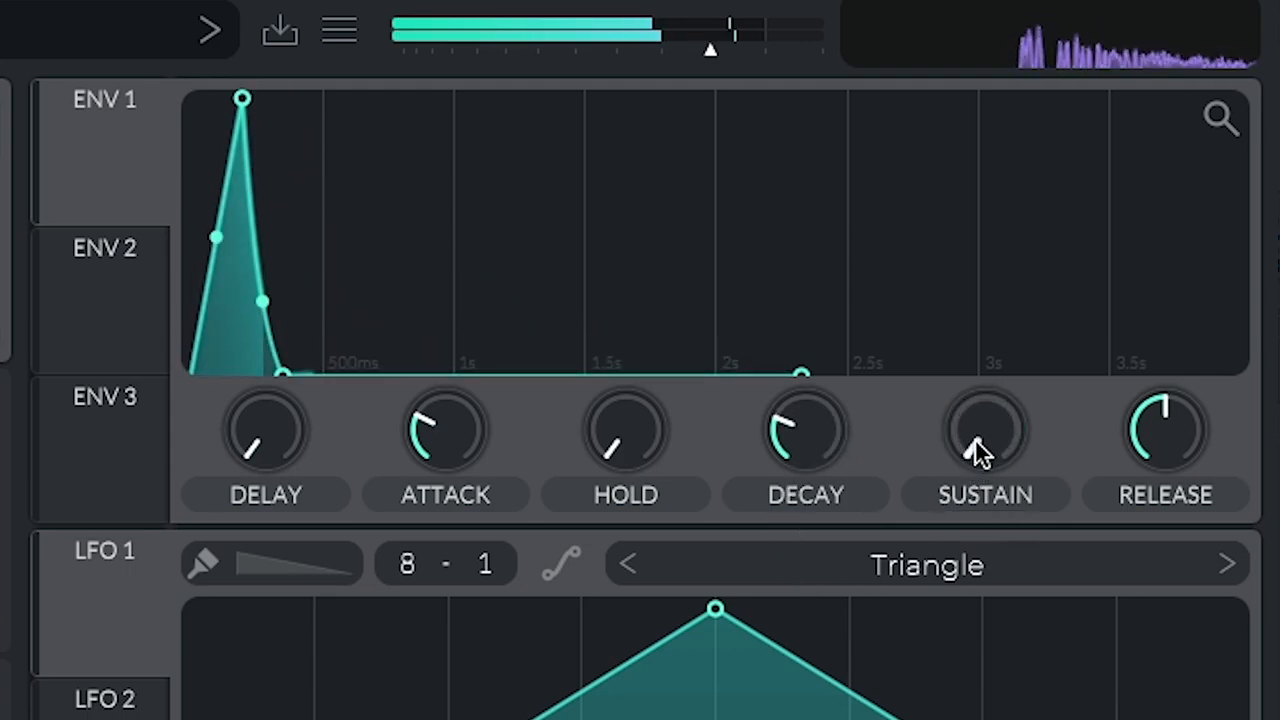
pyautogui.moveTo(974, 438); pyautogui.dragTo(941, 349)
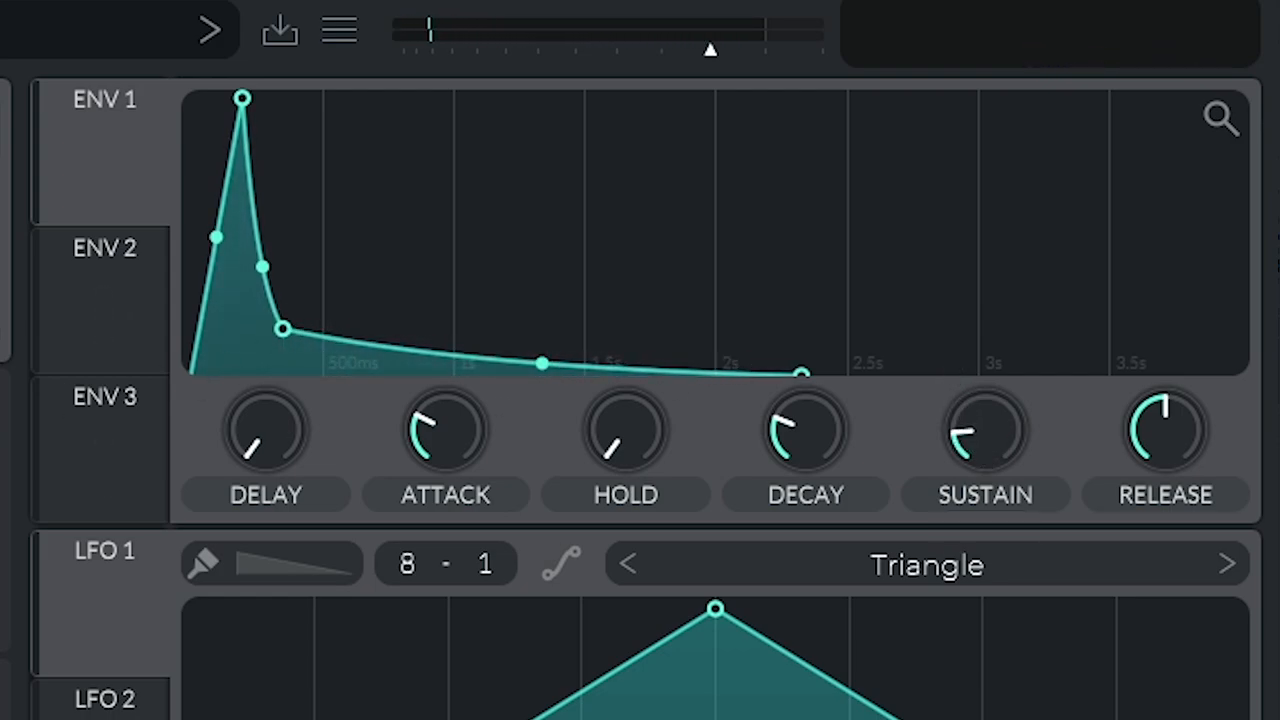
pyautogui.moveTo(991, 444); pyautogui.dragTo(1012, 273)
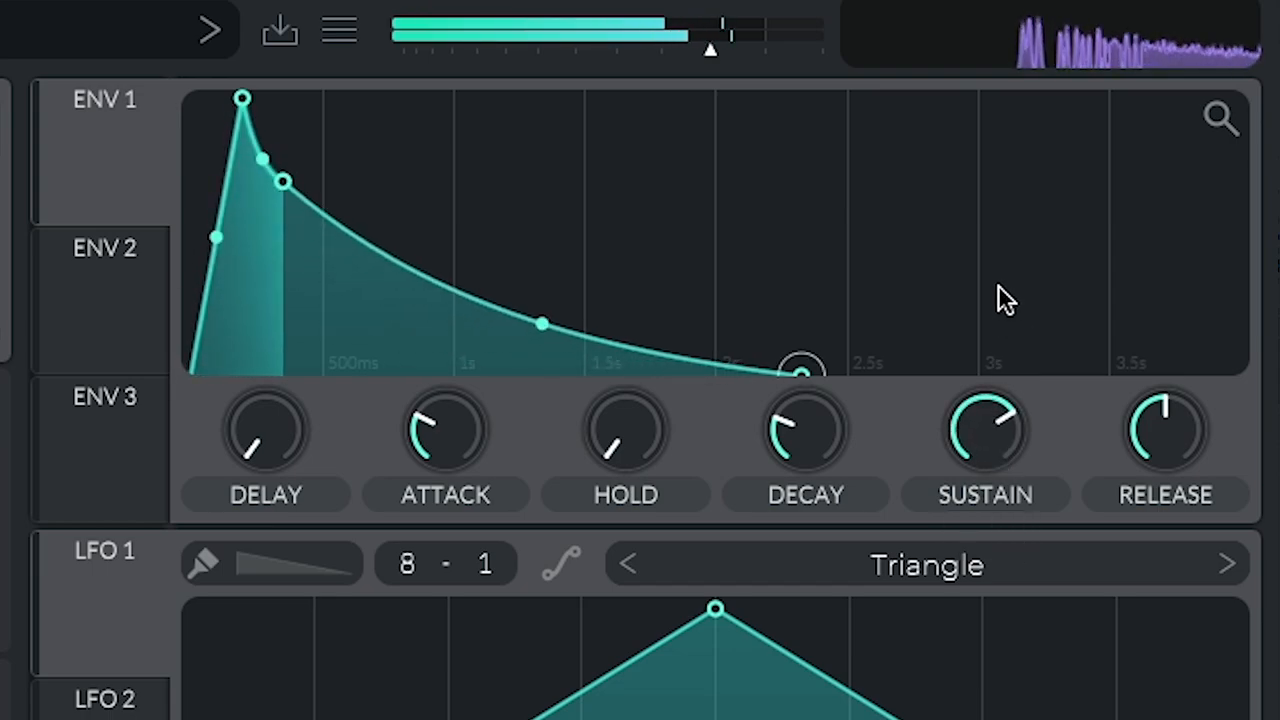
pyautogui.moveTo(990, 430); pyautogui.dragTo(994, 438)
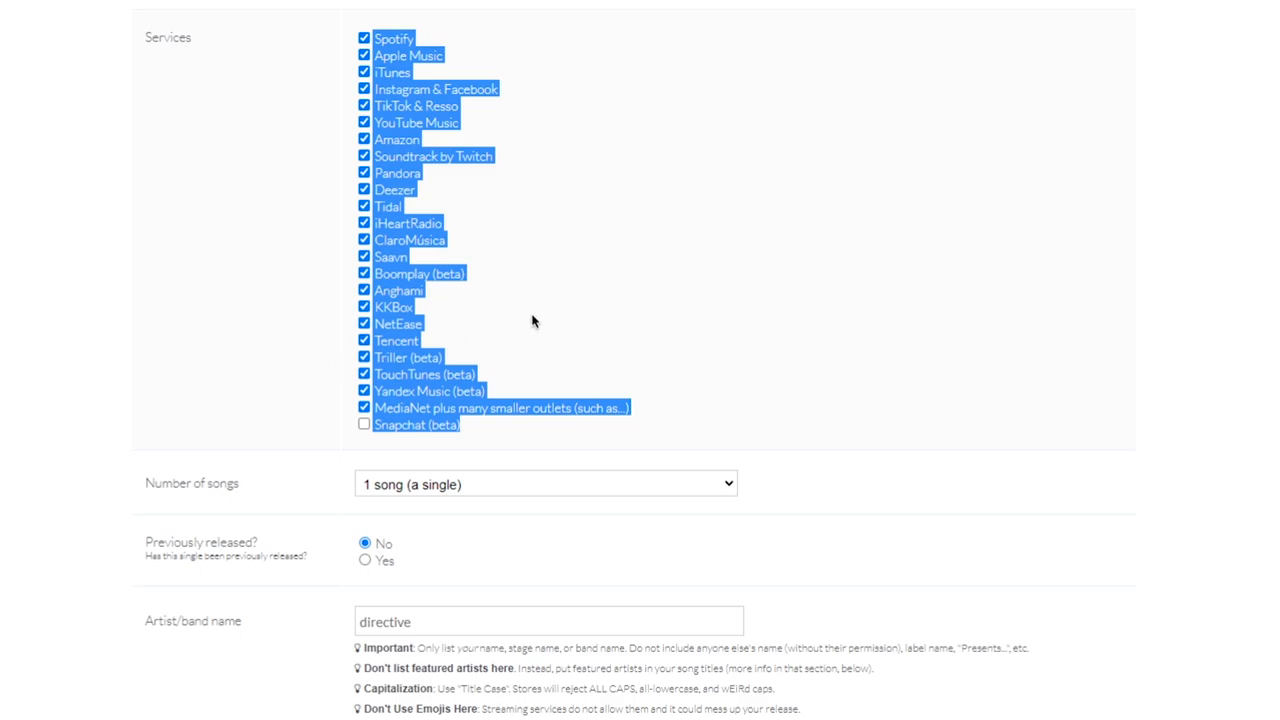
pyautogui.click(532, 320)
pyautogui.scroll(-2, 420, 300)
pyautogui.scroll(-2, 420, 300)
pyautogui.scroll(-2, 440, 300)
pyautogui.scroll(-3, 400, 270)
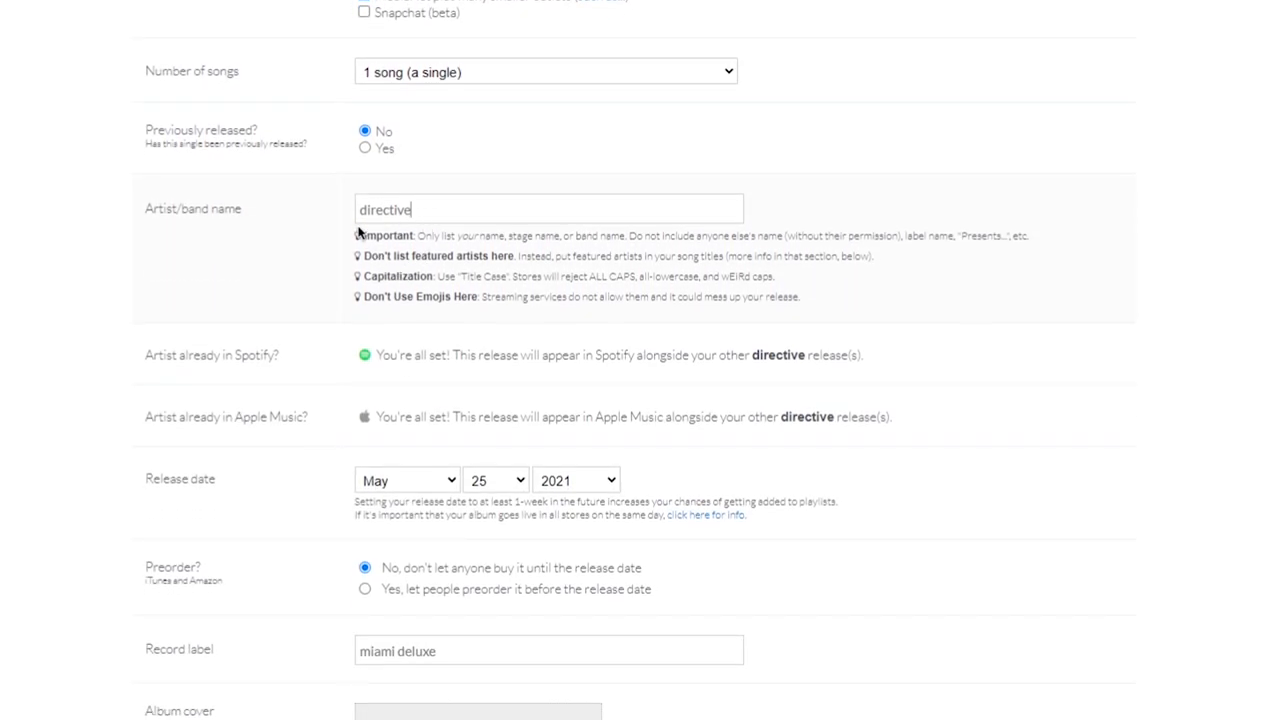
pyautogui.scroll(-3, 343, 235)
pyautogui.scroll(-2, 330, 235)
pyautogui.scroll(-2, 370, 300)
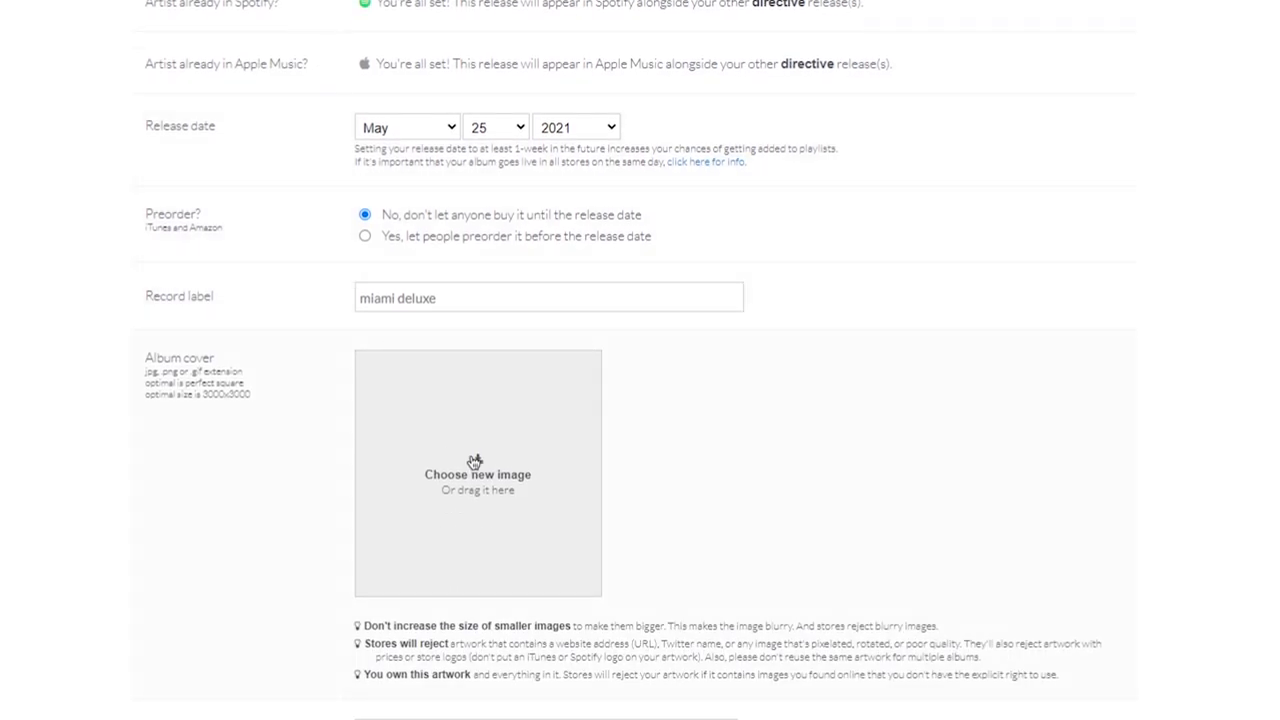
pyautogui.scroll(-3, 431, 364)
pyautogui.scroll(-2, 460, 420)
pyautogui.scroll(-3, 470, 430)
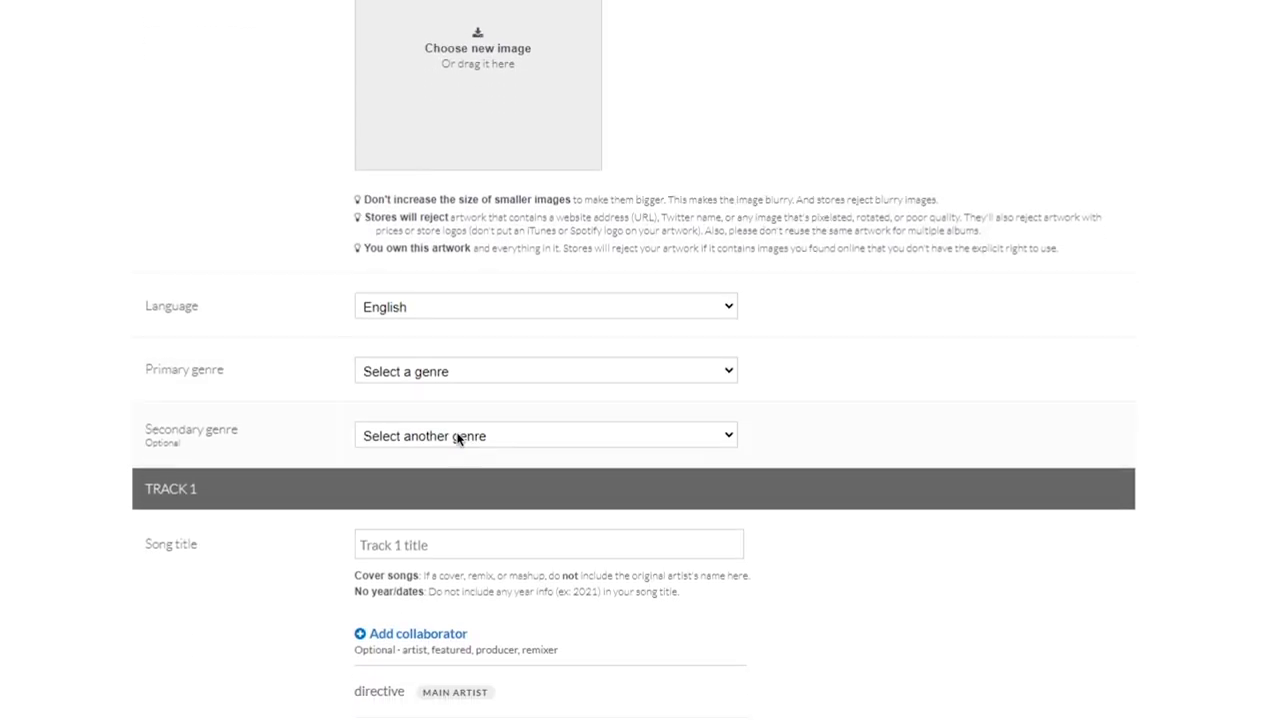
pyautogui.scroll(-2, 480, 400)
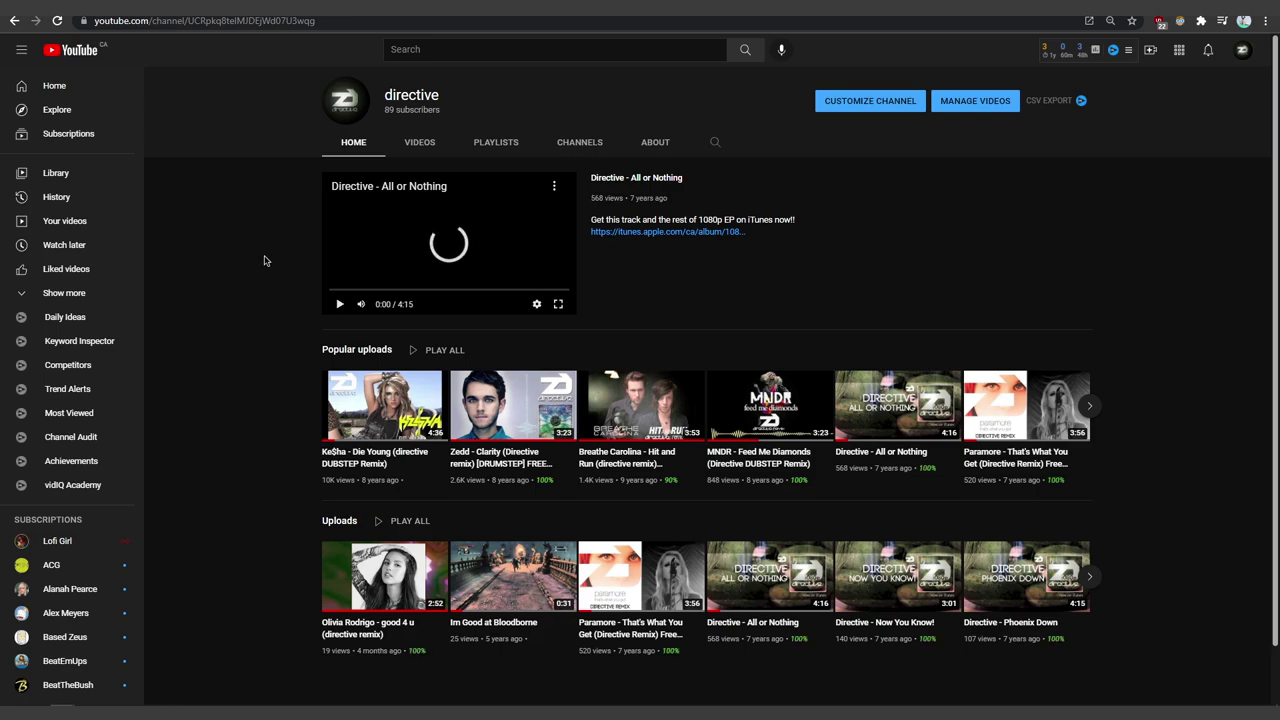
pyautogui.scroll(-1, 264, 260)
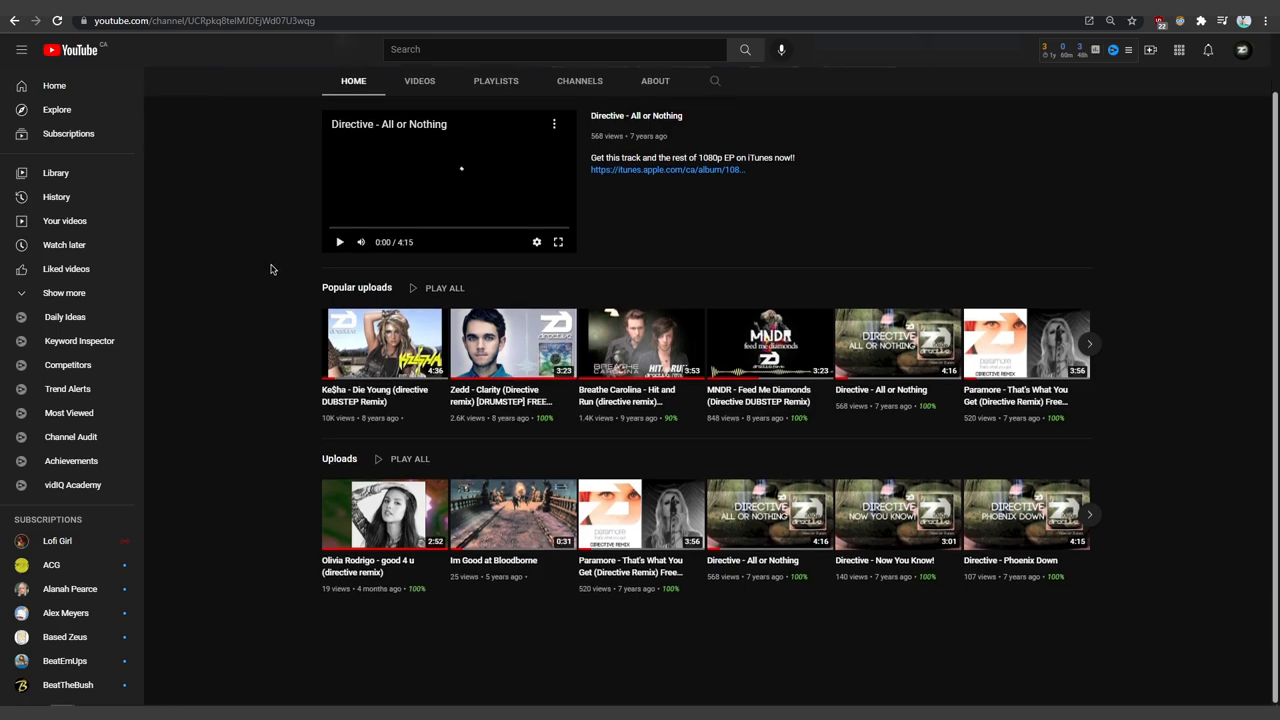
pyautogui.scroll(1, 385, 465)
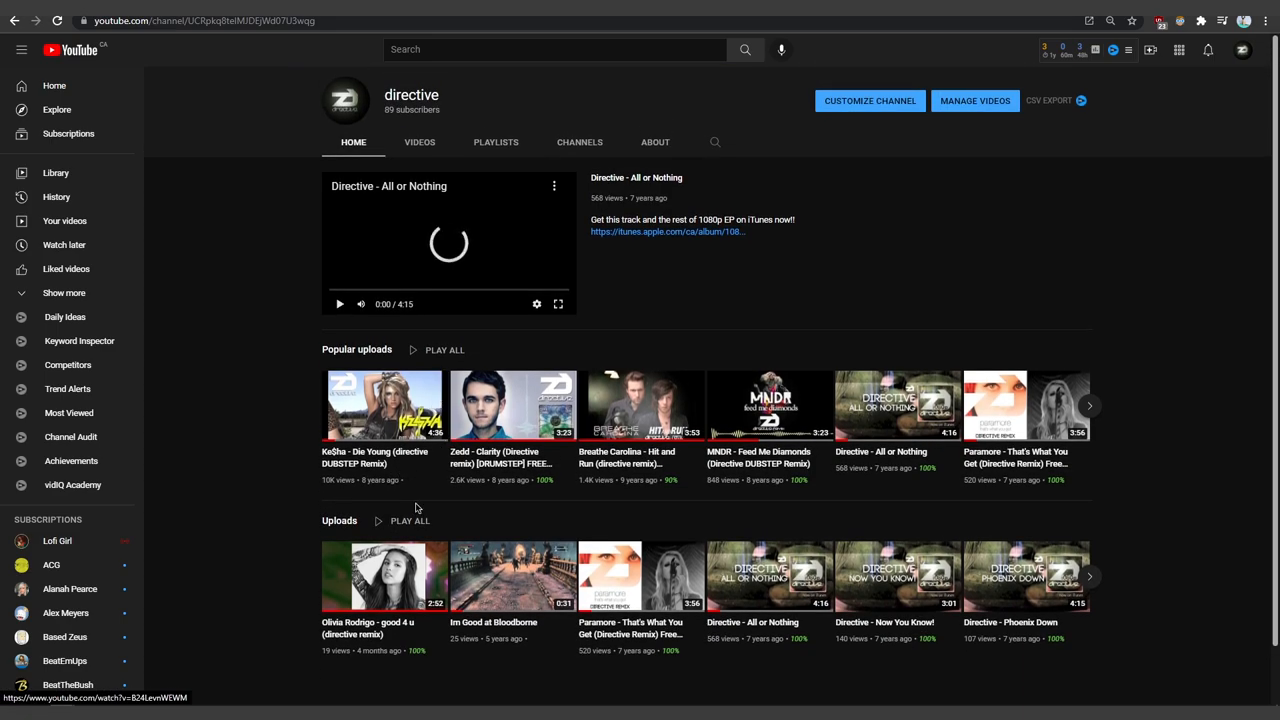
# Show the channel's Videos list on YouTube
pyautogui.click(420, 141)
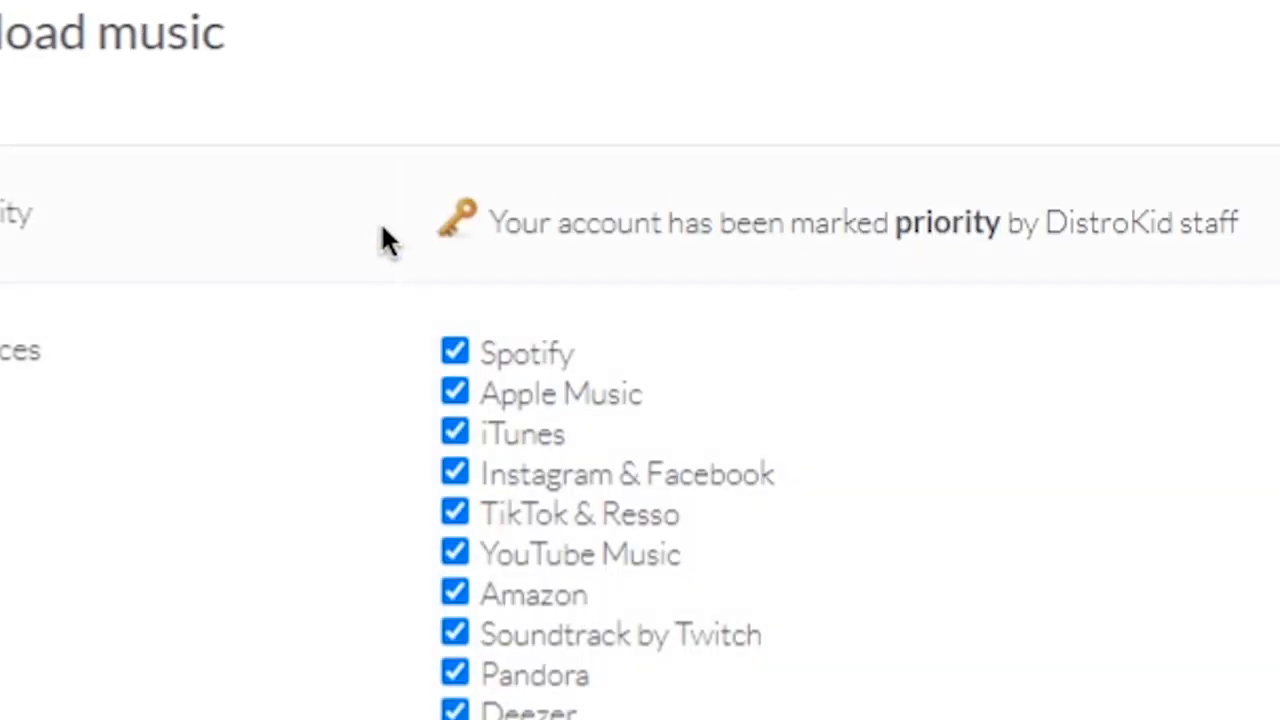
pyautogui.scroll(-3, 378, 223)
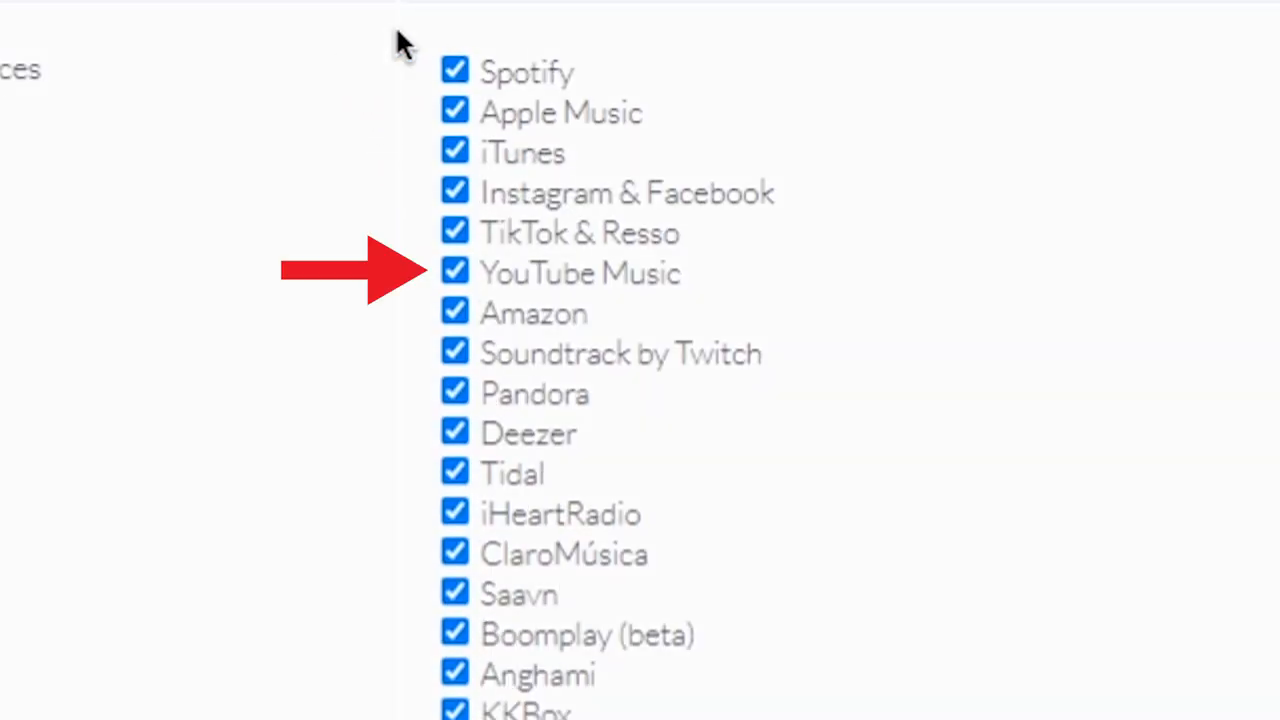
# Choose 'Yes, I have a YouTube channel dedicated to…' on DistroKid's Official Artist Channel page
pyautogui.moveTo(395, 26); pyautogui.dragTo(655, 650)
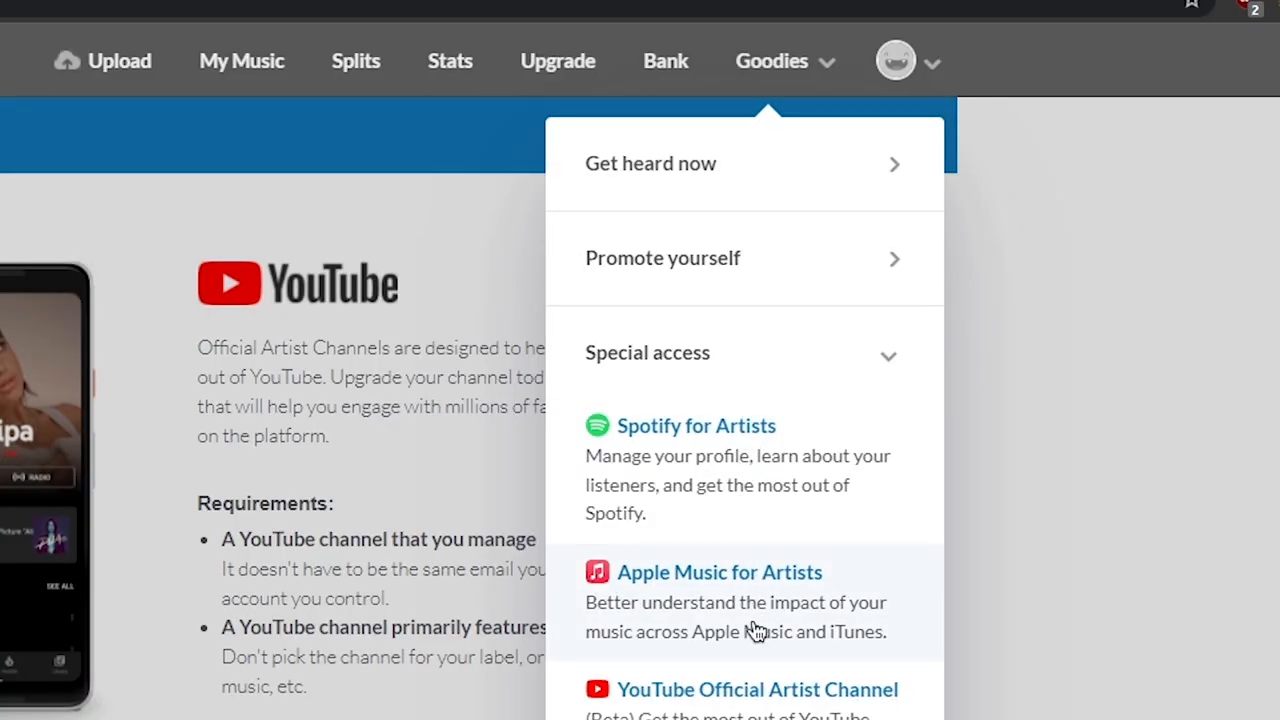
pyautogui.scroll(-3, 757, 638)
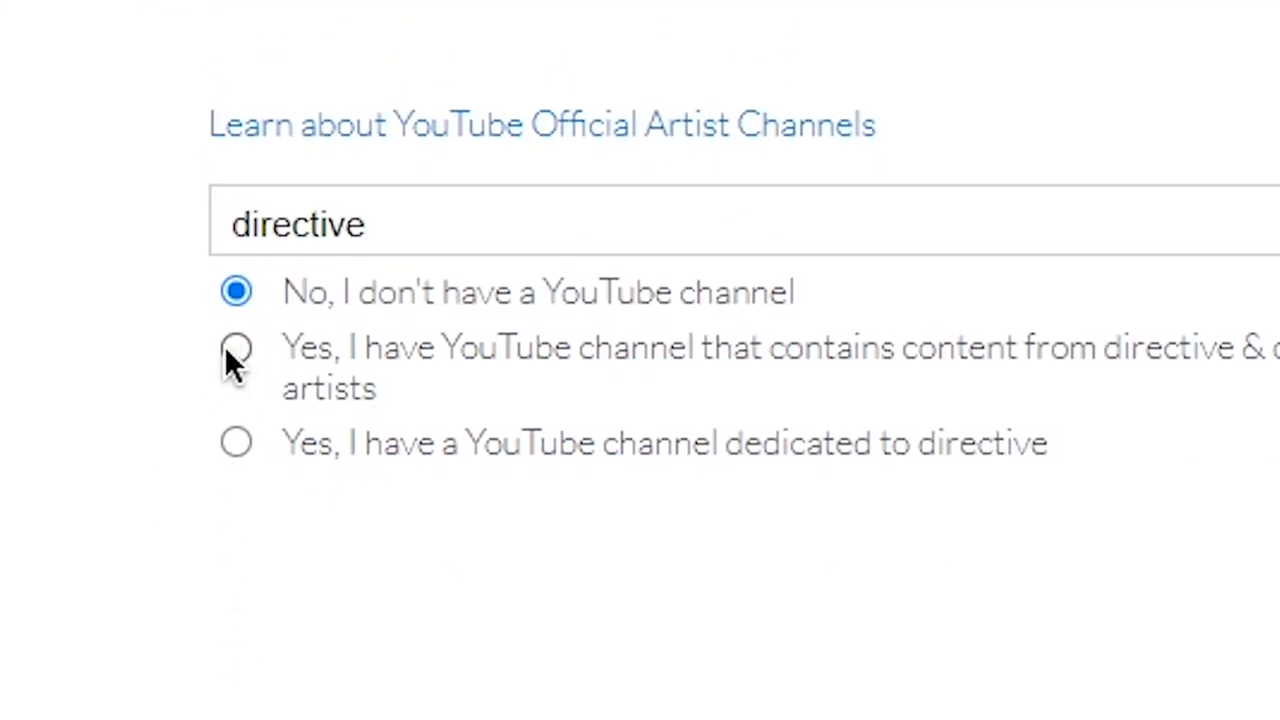
pyautogui.click(236, 443)
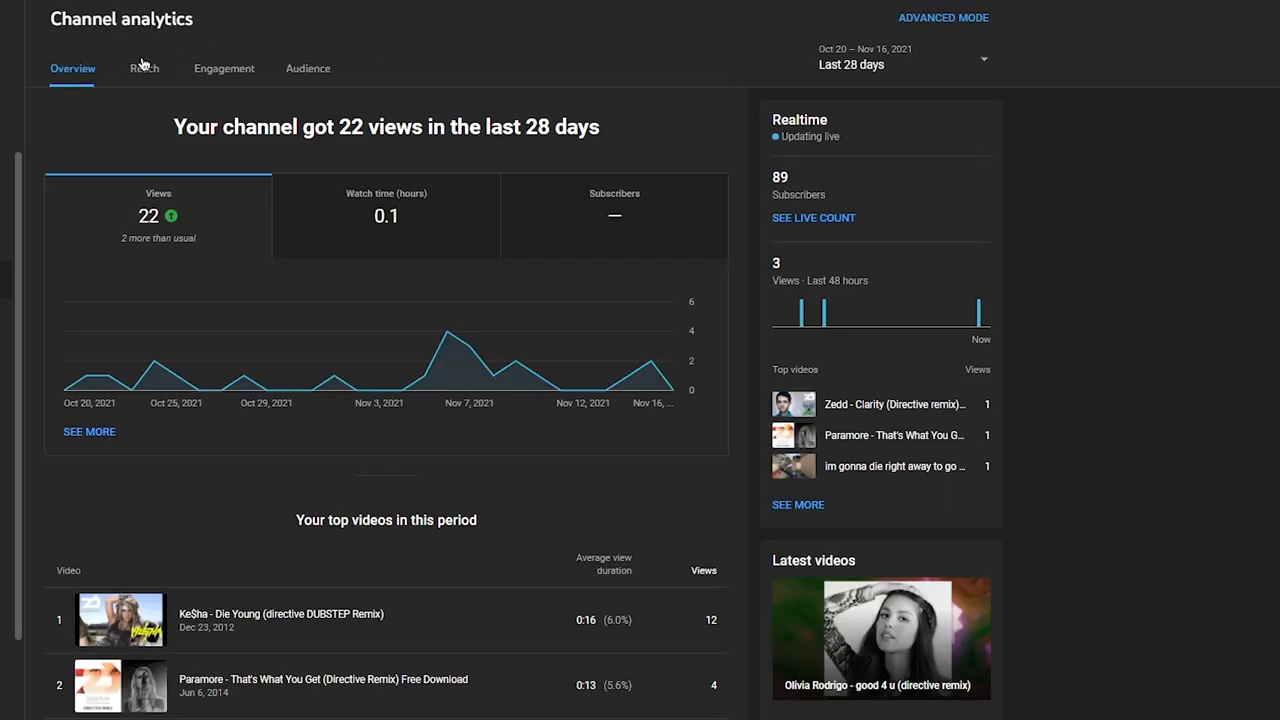
pyautogui.scroll(-2, 215, 227)
pyautogui.scroll(-2, 250, 275)
pyautogui.scroll(-2, 260, 400)
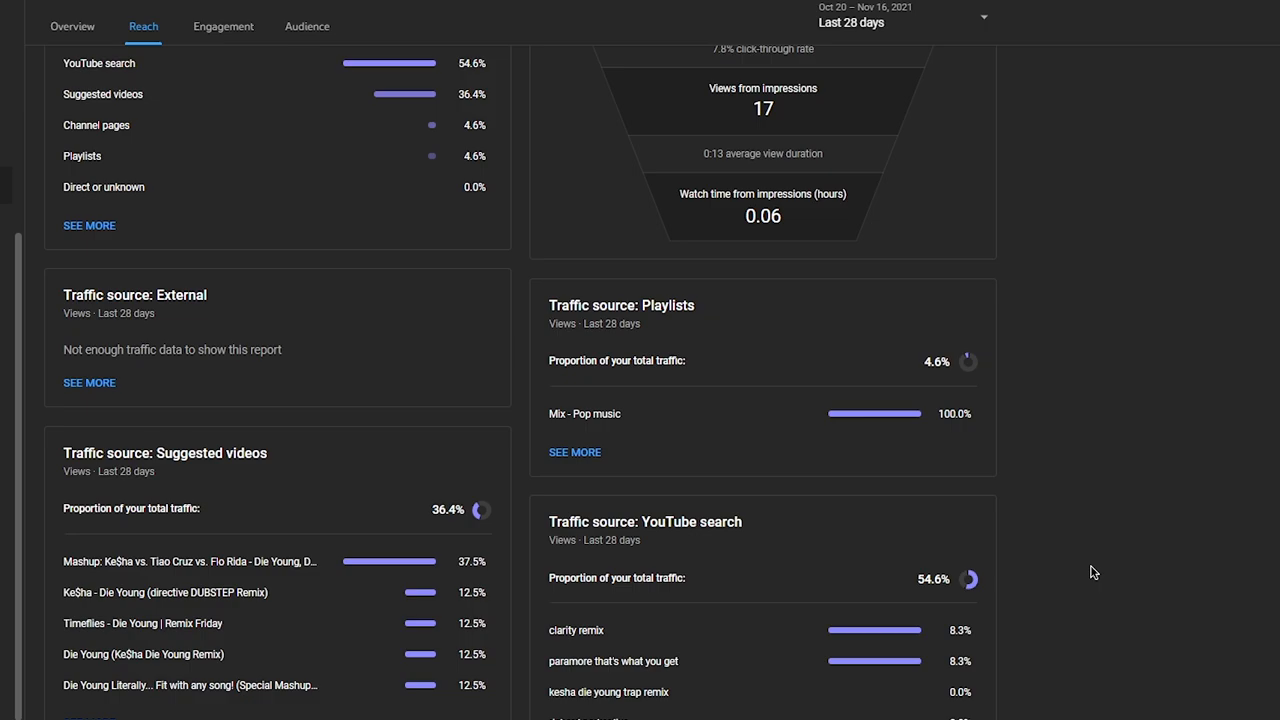
pyautogui.scroll(3, 1093, 572)
pyautogui.scroll(3, 1093, 572)
pyautogui.scroll(2, 1093, 572)
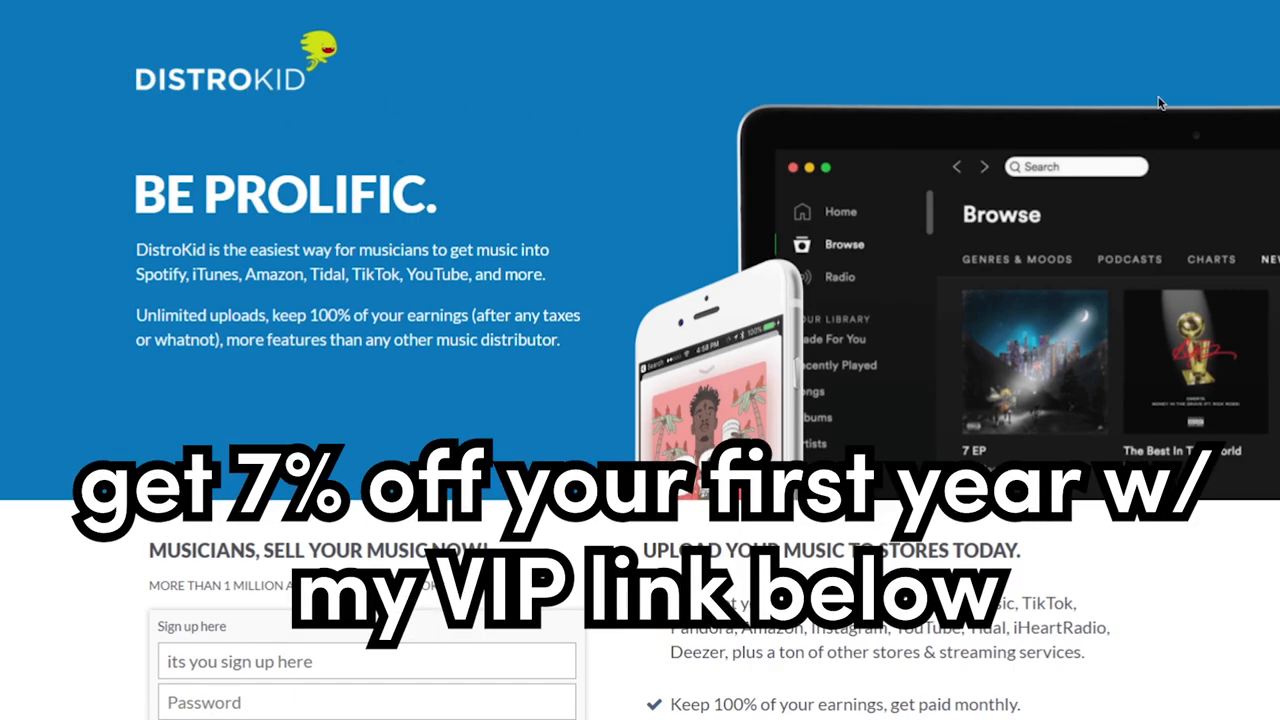
pyautogui.scroll(-5, 640, 360)
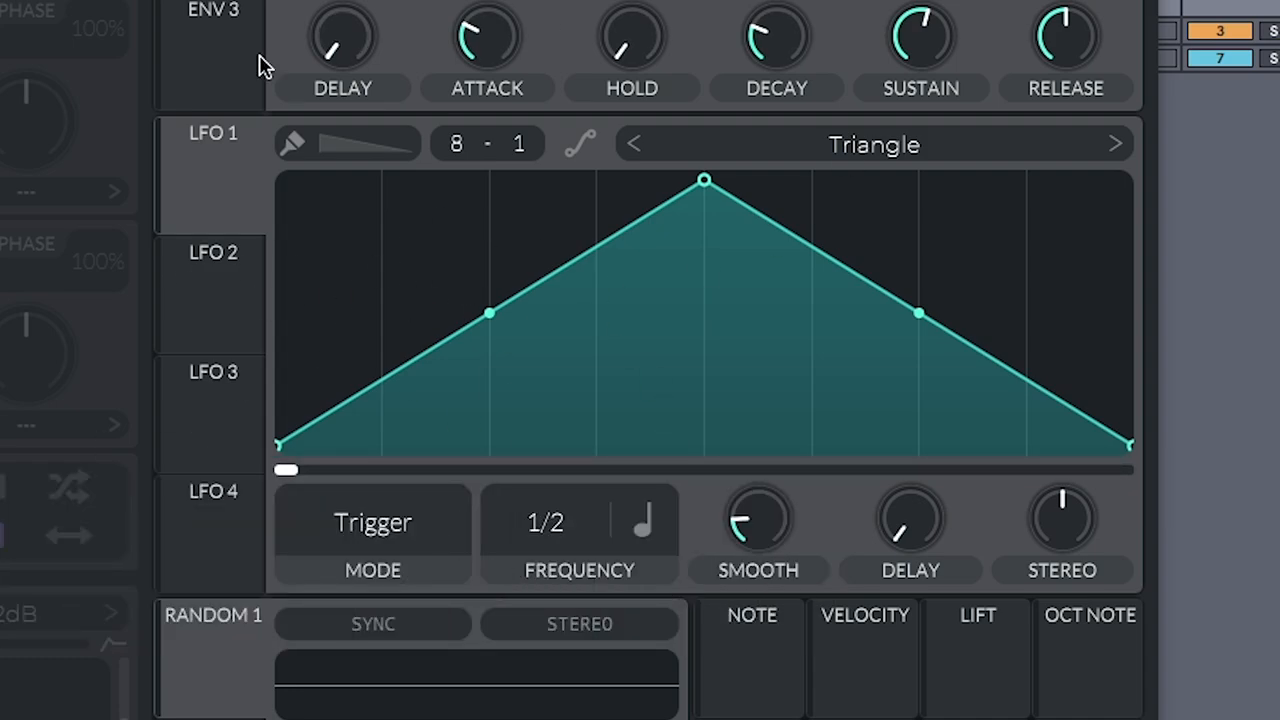
pyautogui.moveTo(749, 190)
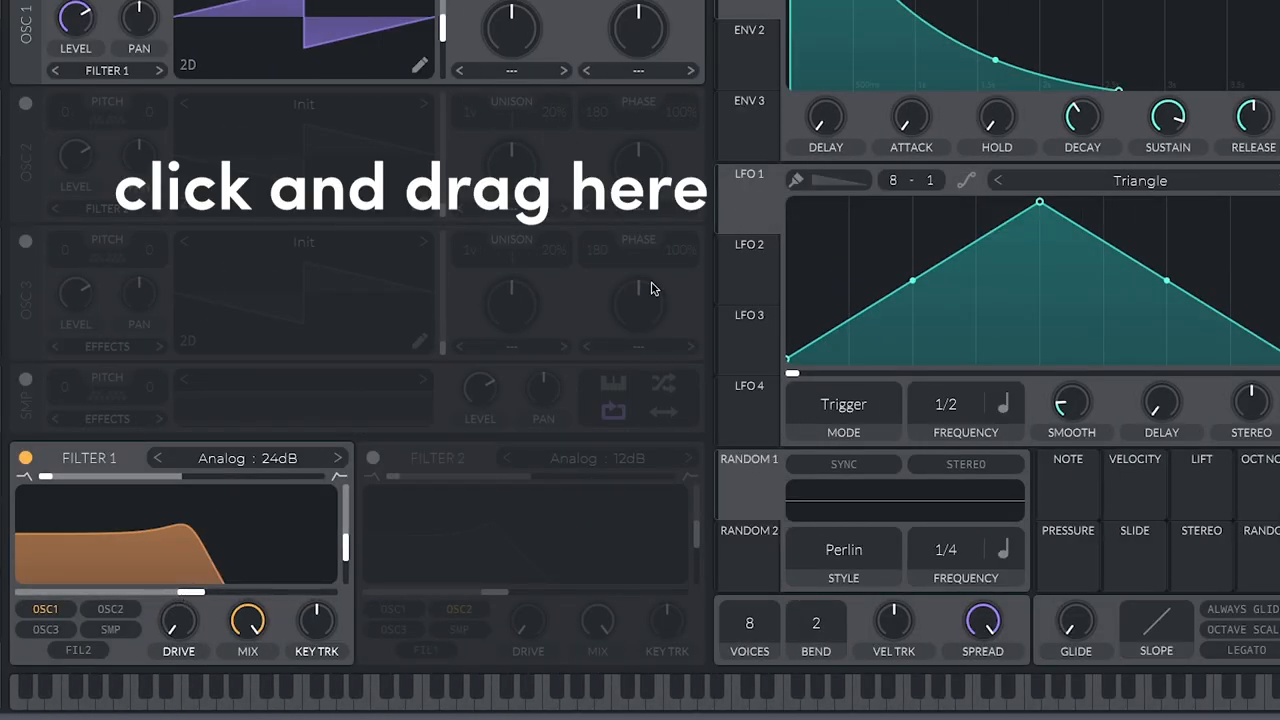
# Route LFO 1 to Filter 1's cutoff, blend the filter toward band-pass and adjust the cutoff
pyautogui.moveTo(745, 206); pyautogui.dragTo(206, 562)
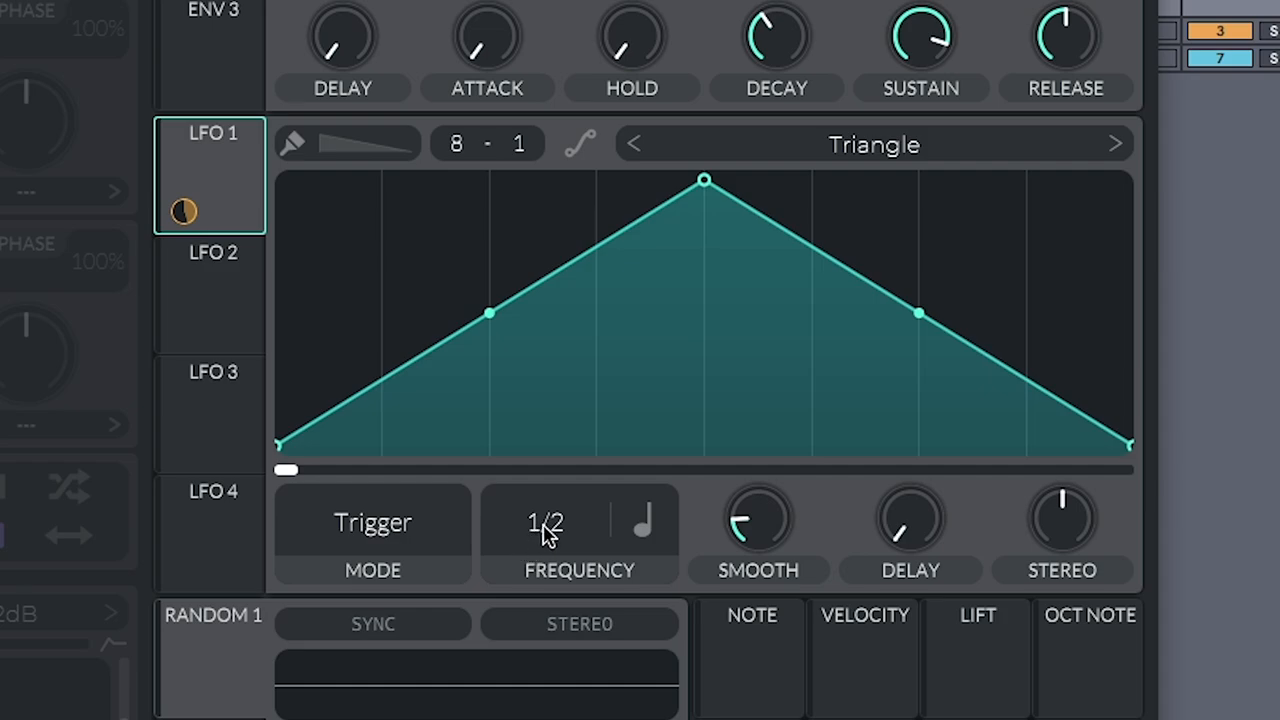
pyautogui.scroll(1, 545, 525)
pyautogui.scroll(1, 555, 500)
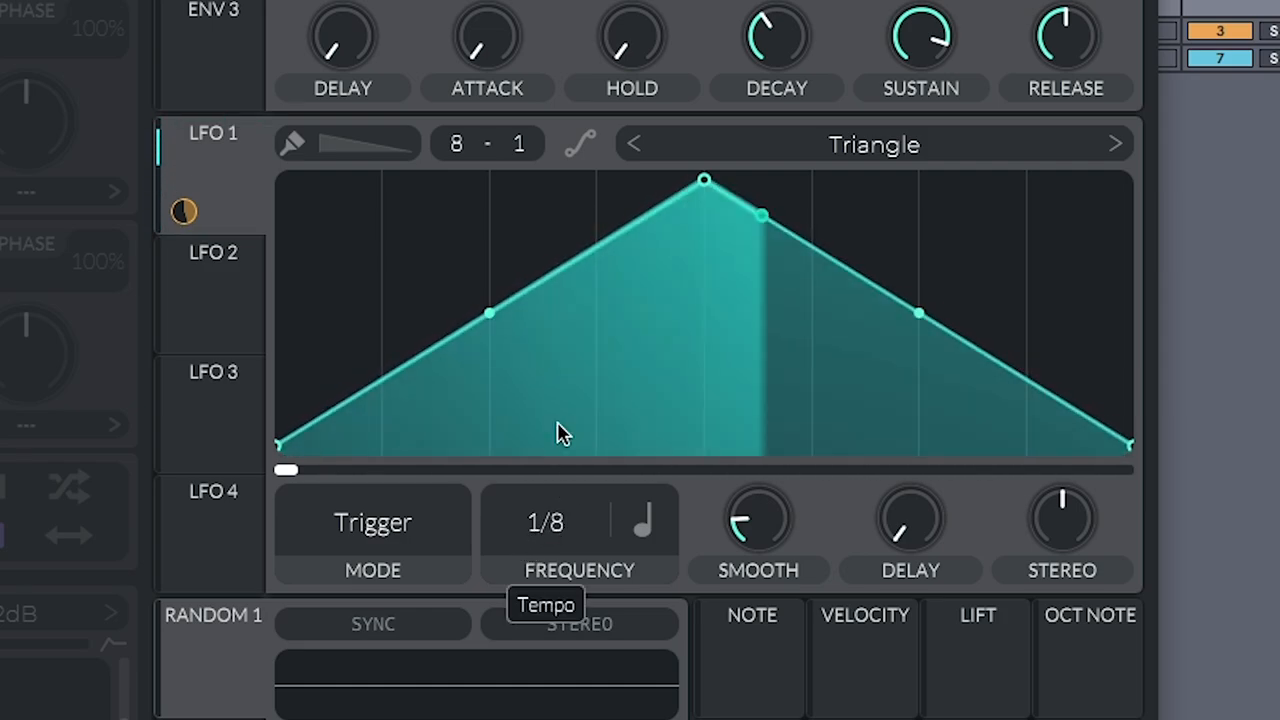
pyautogui.scroll(1, 560, 430)
pyautogui.scroll(1, 560, 380)
pyautogui.scroll(1, 558, 340)
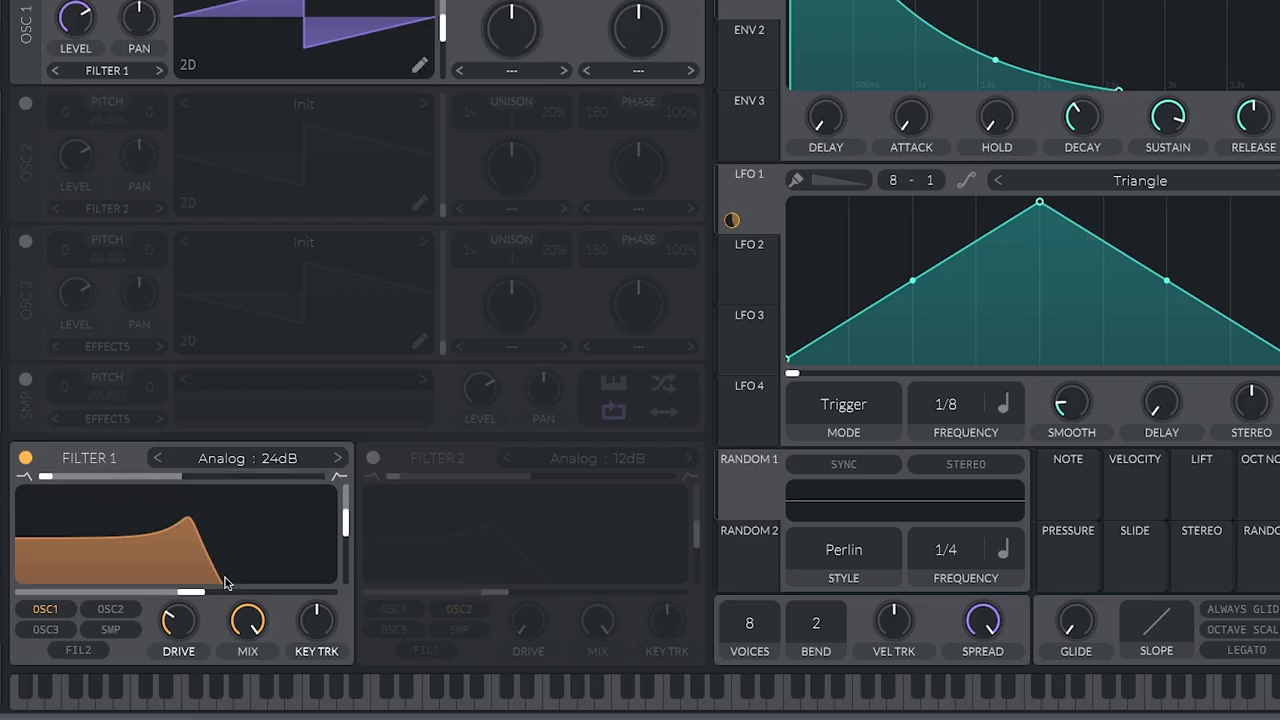
pyautogui.moveTo(46, 476)
pyautogui.mouseDown()
pyautogui.moveTo(244, 476)
pyautogui.moveTo(46, 476)
pyautogui.mouseUp()
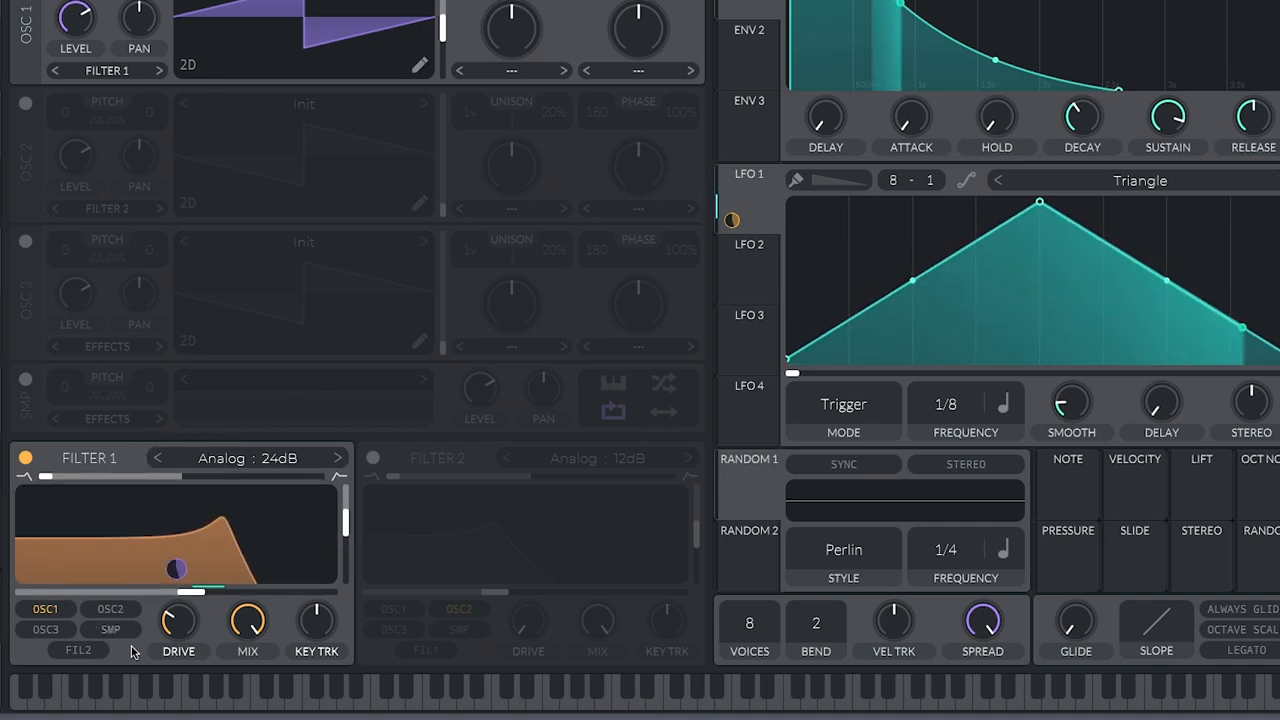
pyautogui.moveTo(190, 590); pyautogui.dragTo(230, 583)
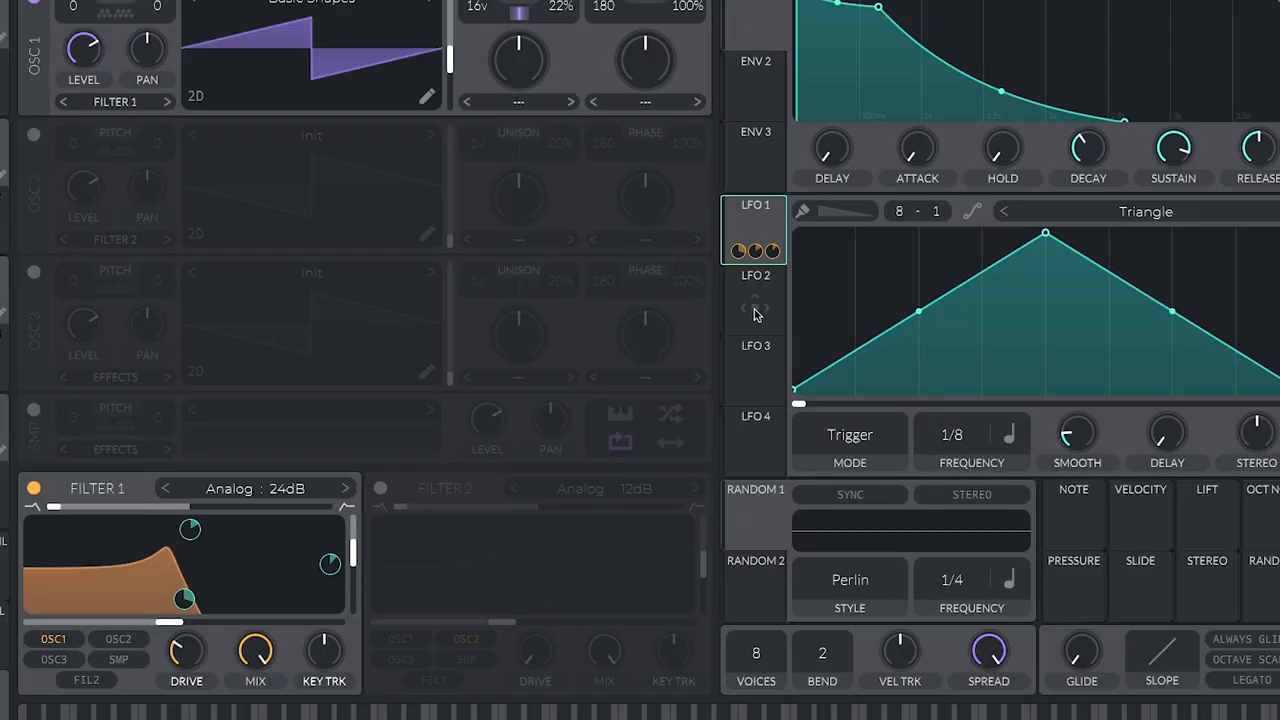
# Add LFO 2 and LFO 3 as further modulators of the Filter 1 cutoff
pyautogui.moveTo(754, 312); pyautogui.dragTo(185, 598)
pyautogui.moveTo(754, 380); pyautogui.dragTo(185, 598)
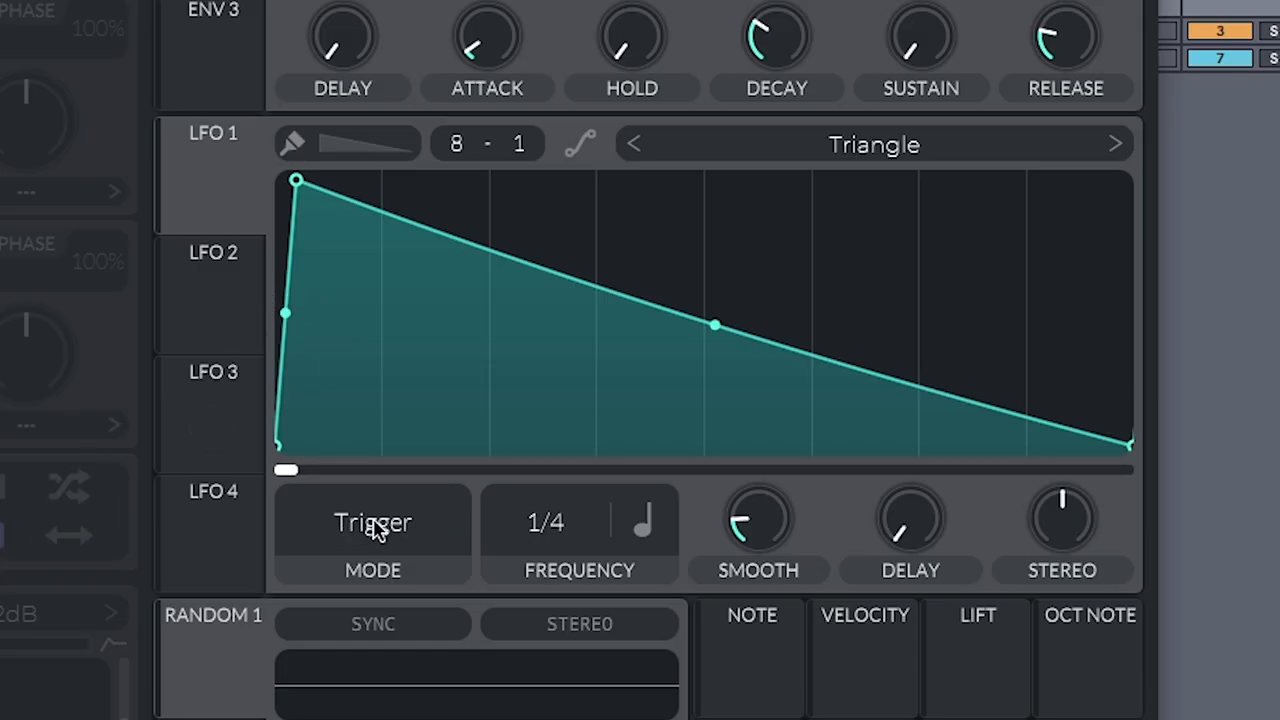
# Set LFO 1's mode to Envelope so it plays once as a decaying shape
pyautogui.click(388, 528)
pyautogui.click(497, 456)
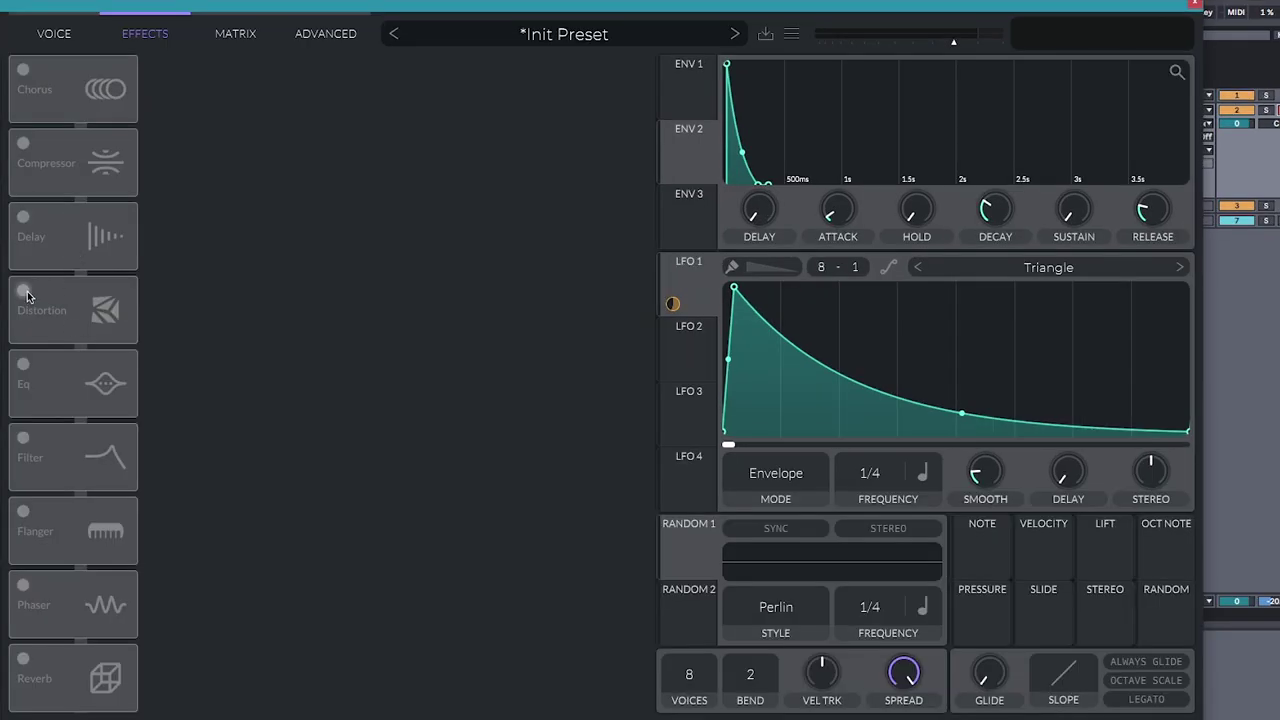
# Enable distortion, reverb and chorus, and tune the distortion drive amount
pyautogui.click(164, 263)
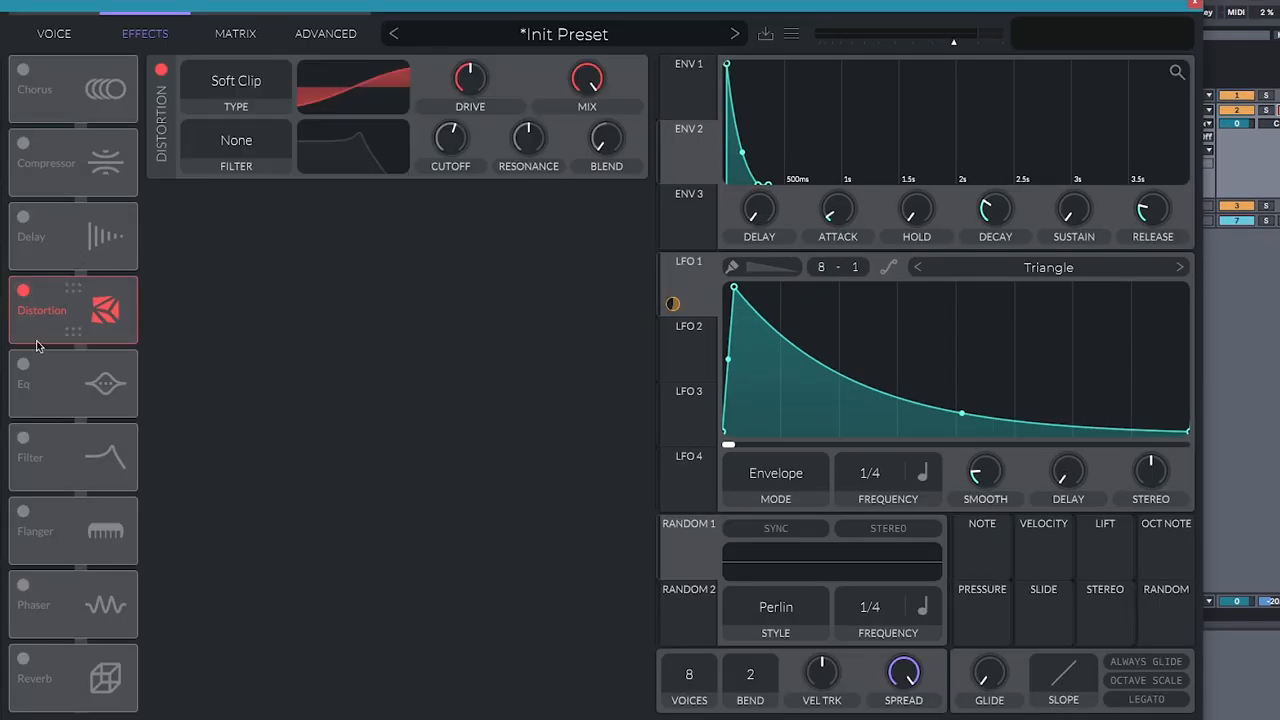
pyautogui.click(25, 656)
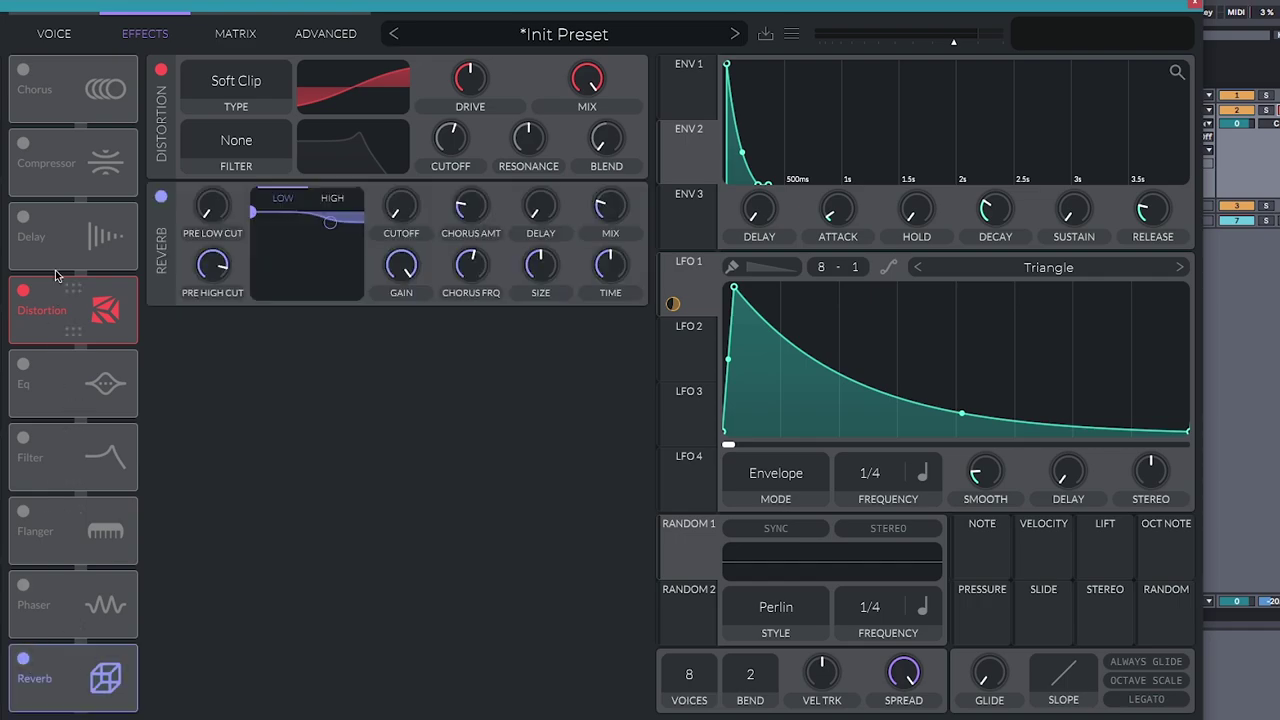
pyautogui.click(25, 72)
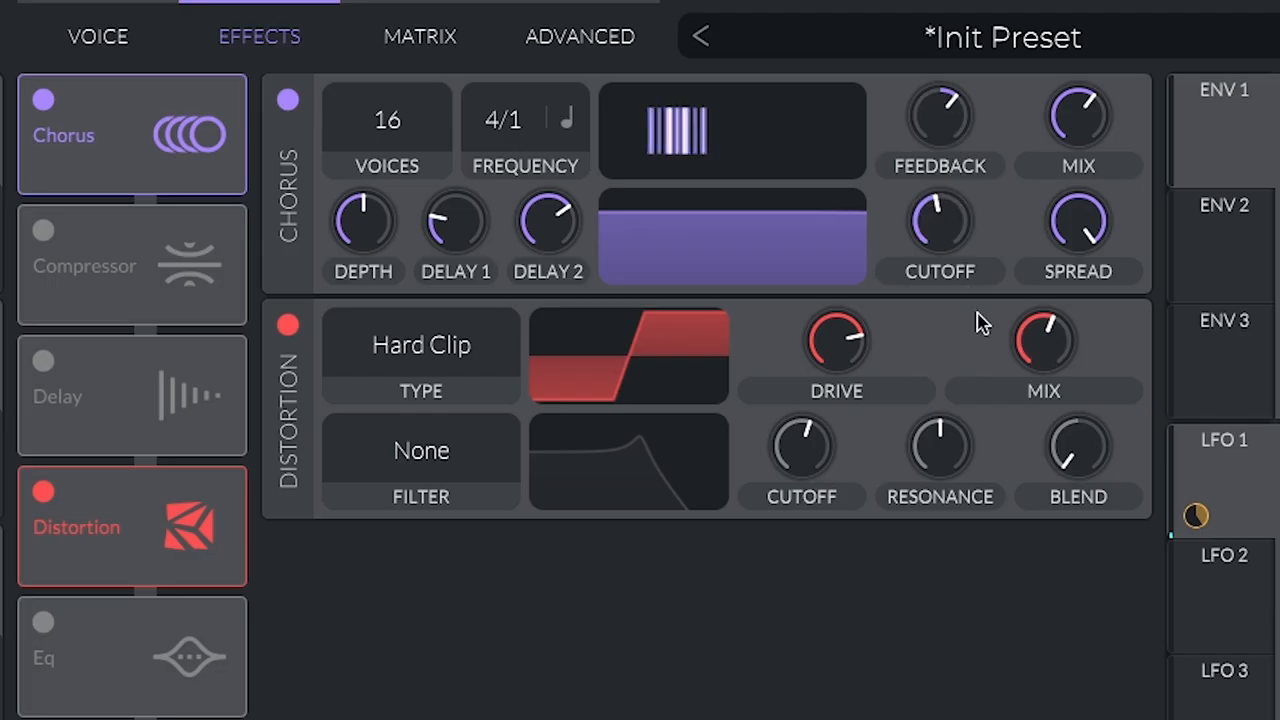
pyautogui.moveTo(836, 342); pyautogui.dragTo(836, 400)
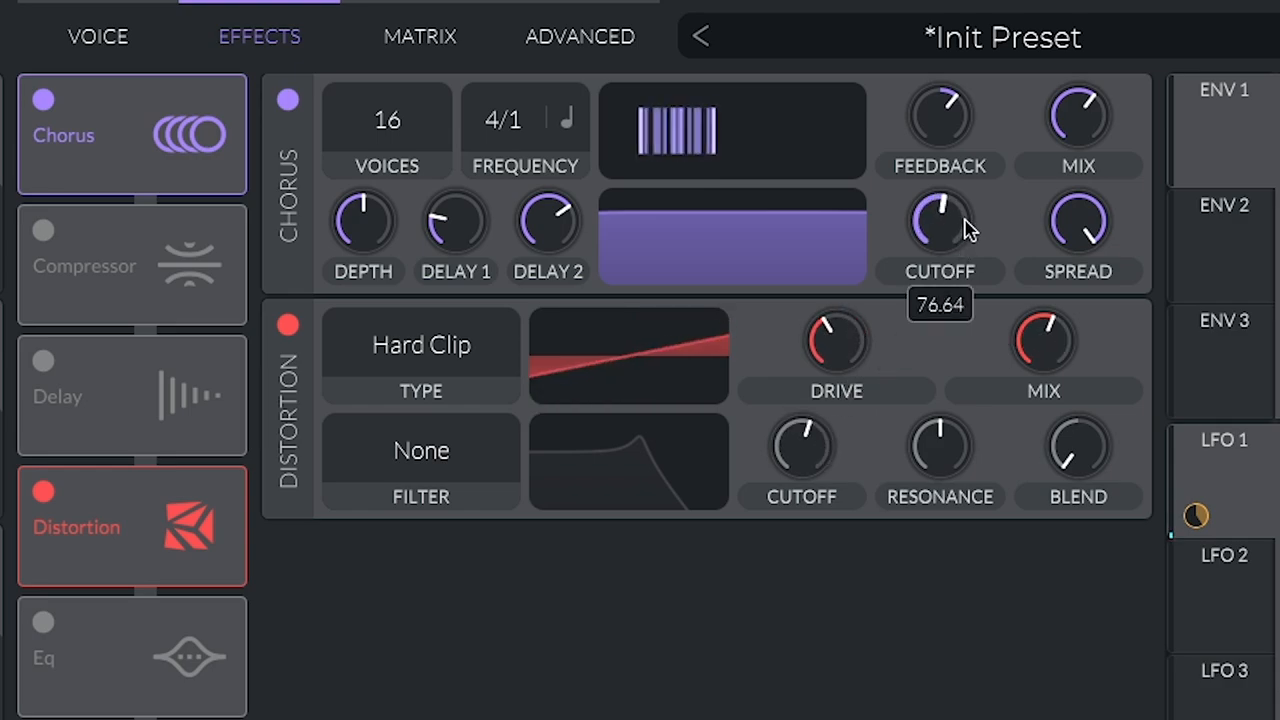
pyautogui.moveTo(836, 342); pyautogui.dragTo(868, 325)
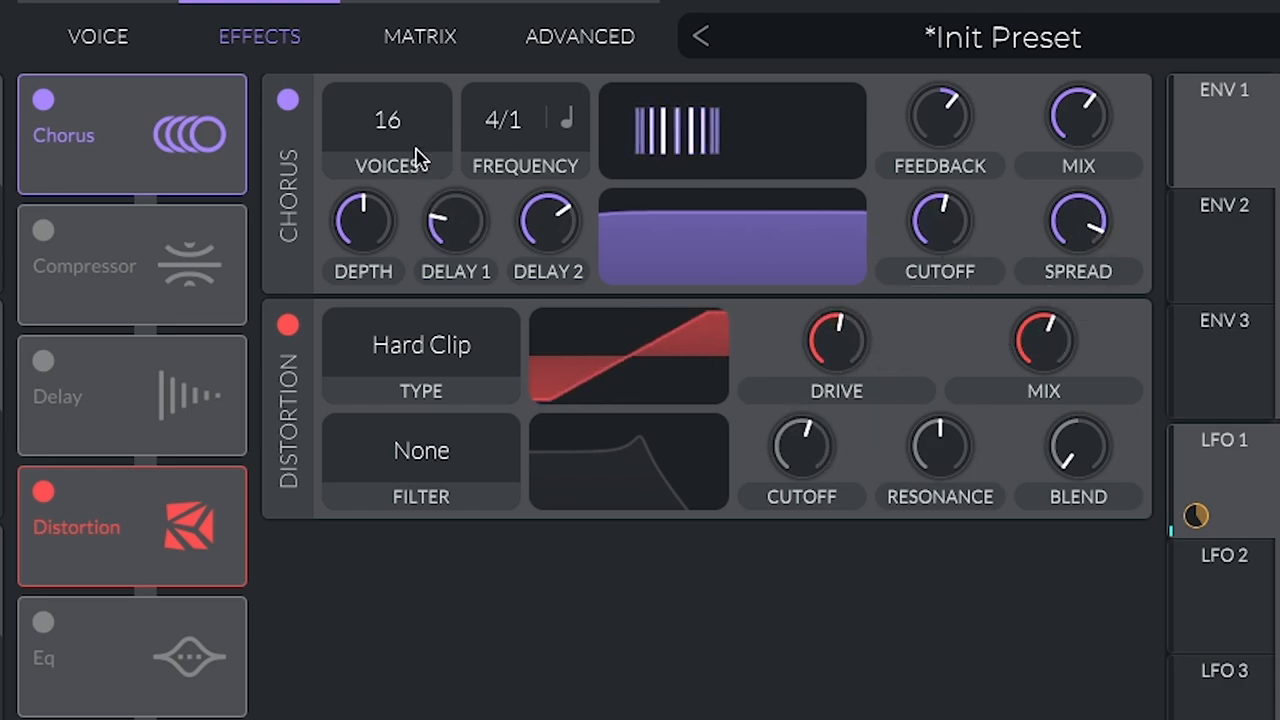
# Enable the compressor and filter effects in the chain
pyautogui.click(43, 232)
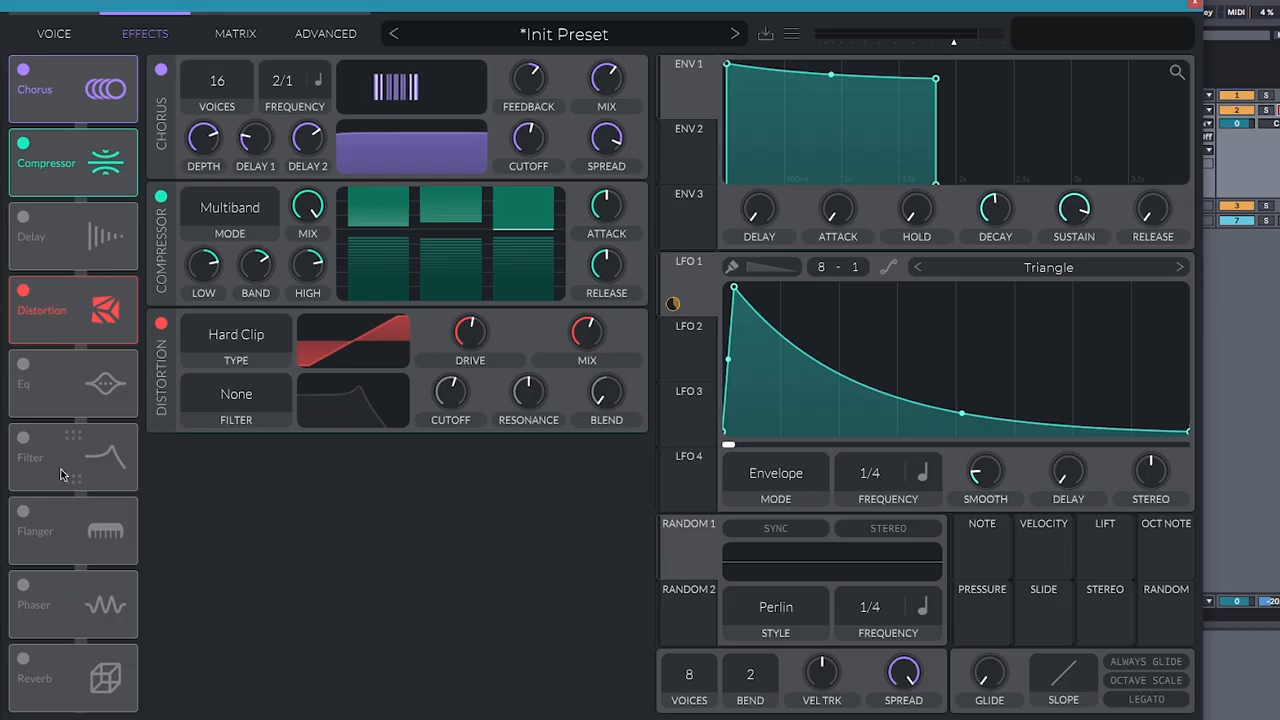
pyautogui.click(23, 438)
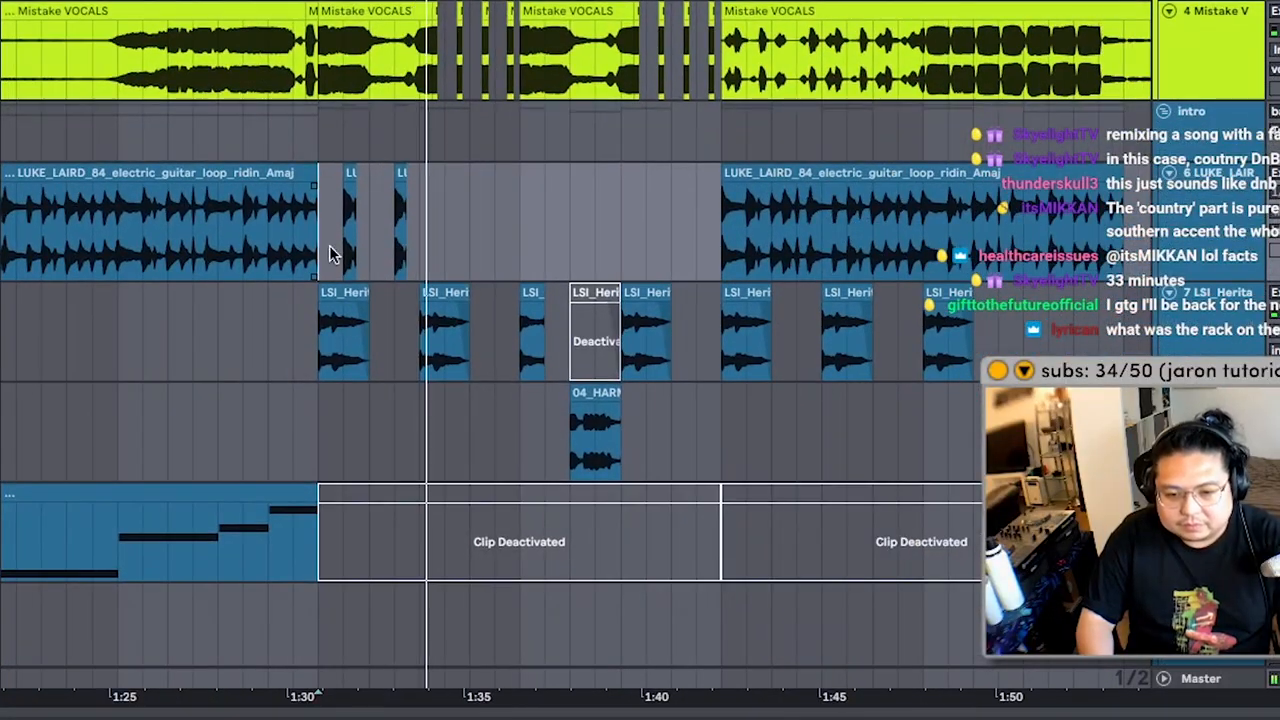
# Duplicate the guitar-loop slice with Ctrl+D into a row of copies and select one
pyautogui.hotkey('ctrl', 'd')
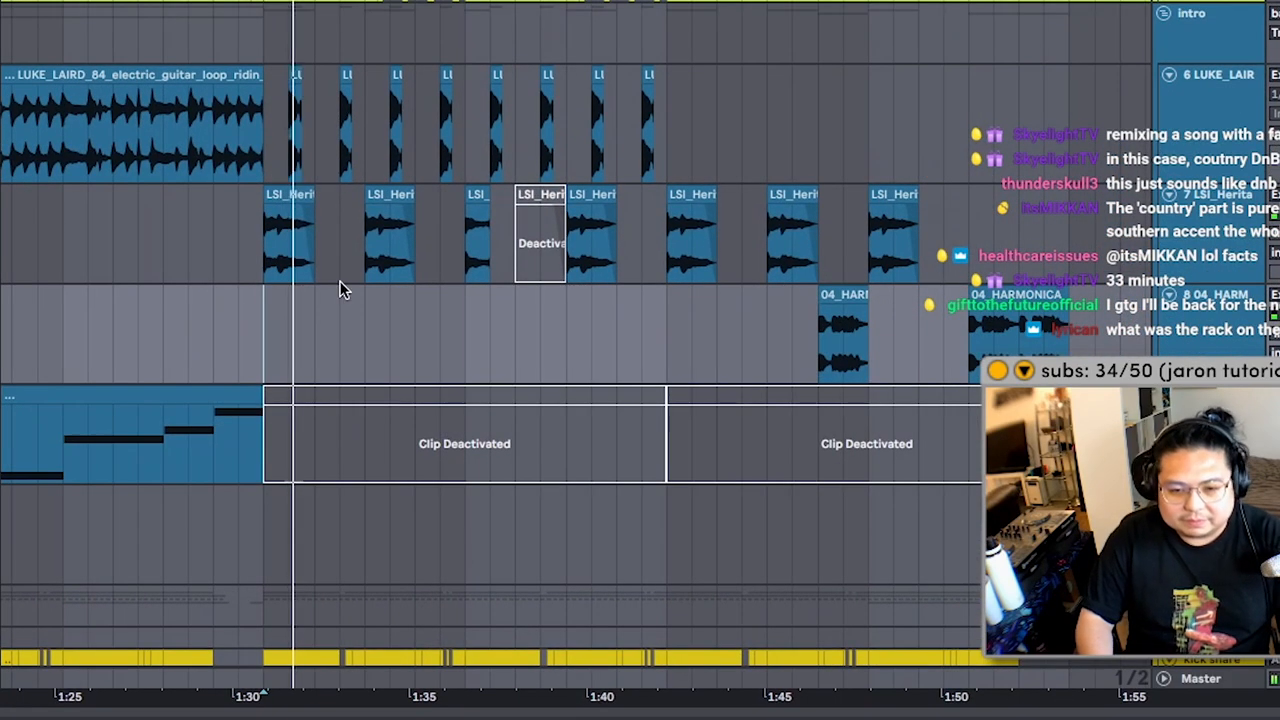
pyautogui.scroll(5, 341, 285)
pyautogui.click(558, 165)
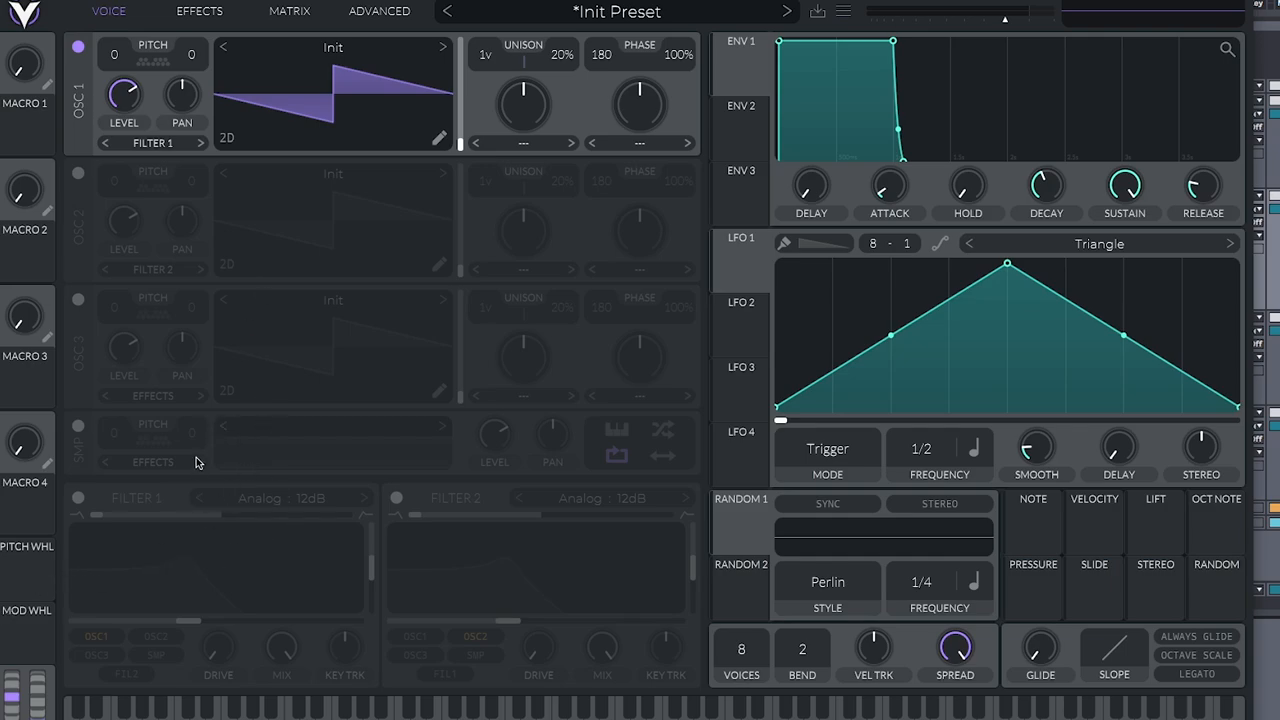
# Start from a fresh init patch and transpose oscillator 1 down to -12
pyautogui.hotkey('ctrl', 's')
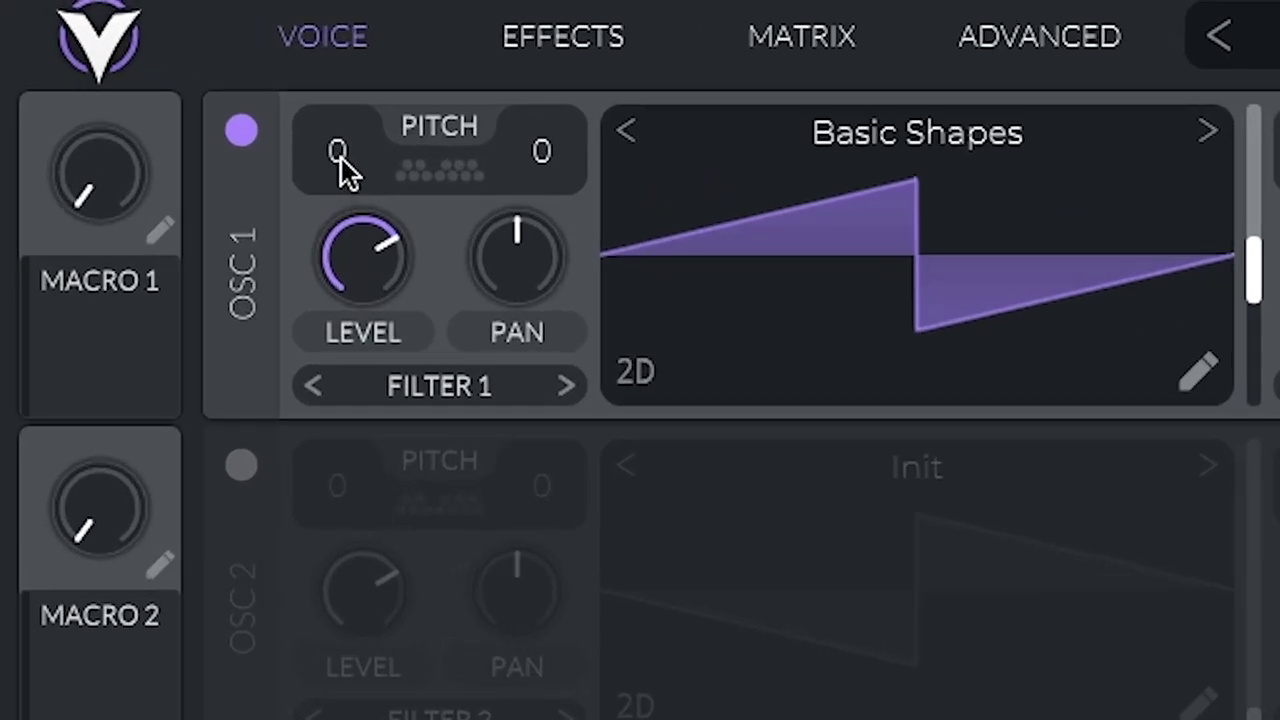
pyautogui.moveTo(341, 158); pyautogui.dragTo(339, 197)
pyautogui.moveTo(343, 160); pyautogui.dragTo(350, 232)
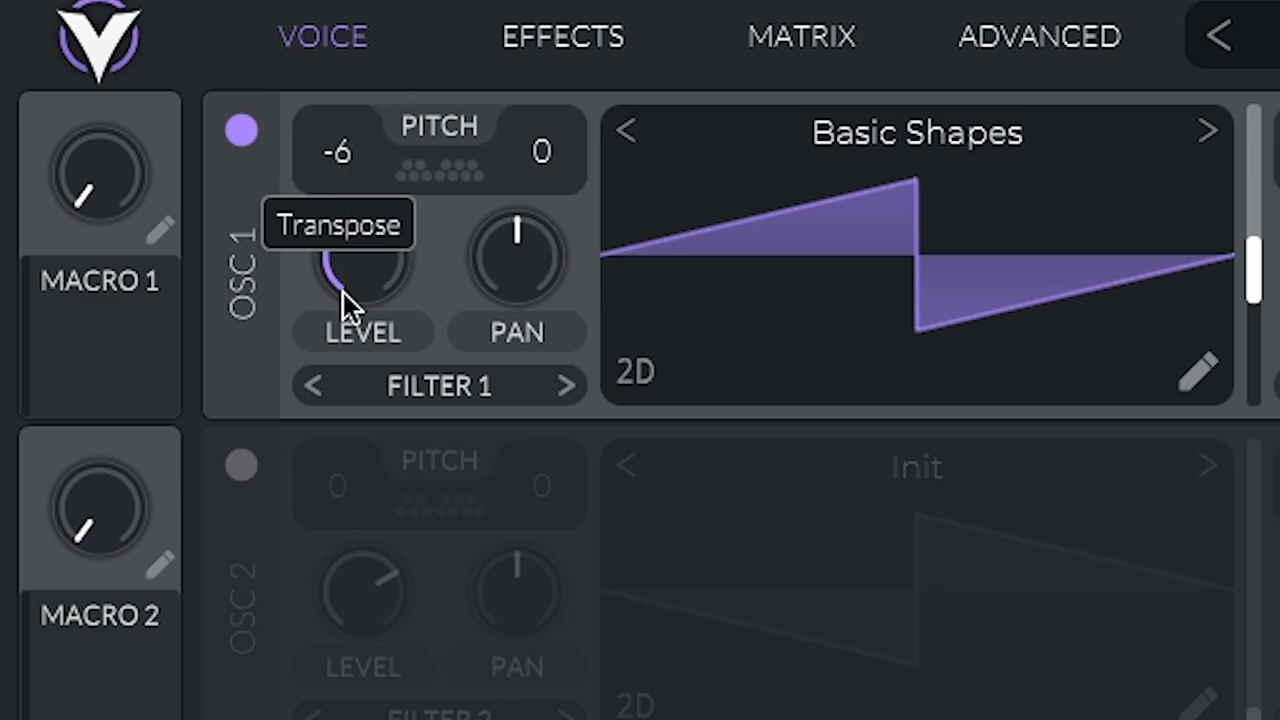
pyautogui.moveTo(351, 158); pyautogui.dragTo(347, 195)
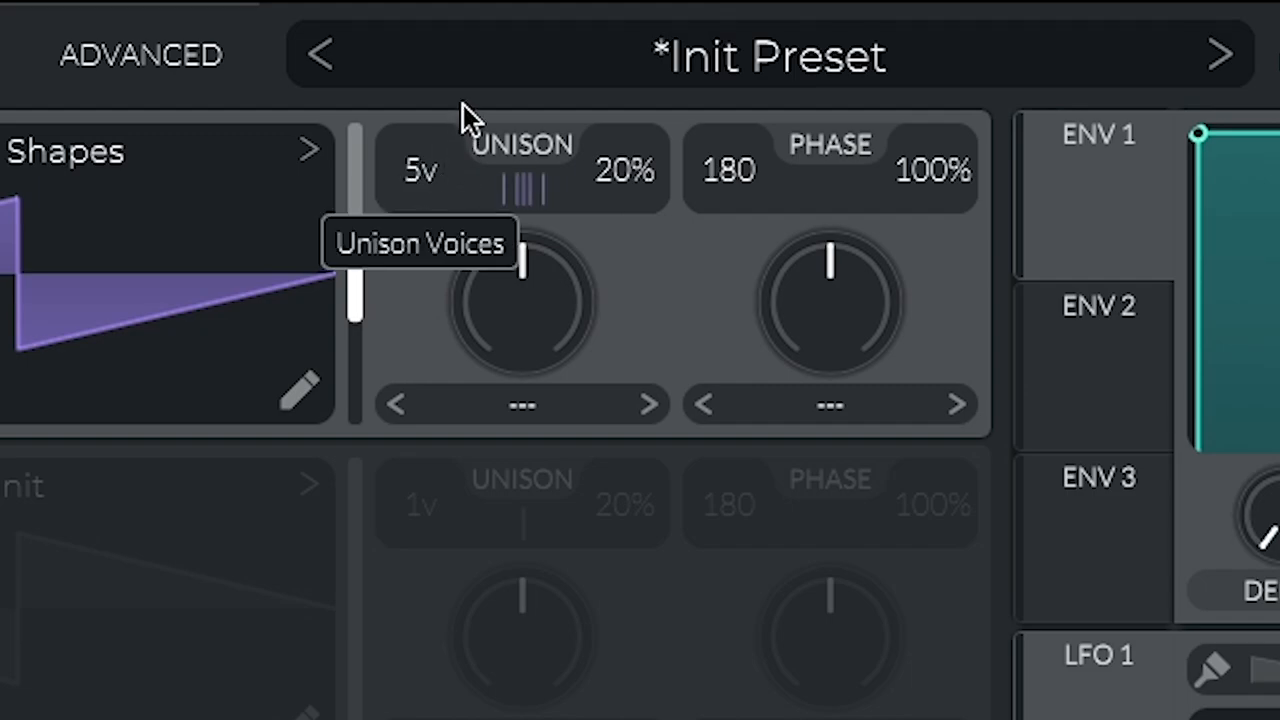
# Give oscillator 1 six unison voices with detune reduced to 5%
pyautogui.moveTo(420, 170); pyautogui.dragTo(420, 160)
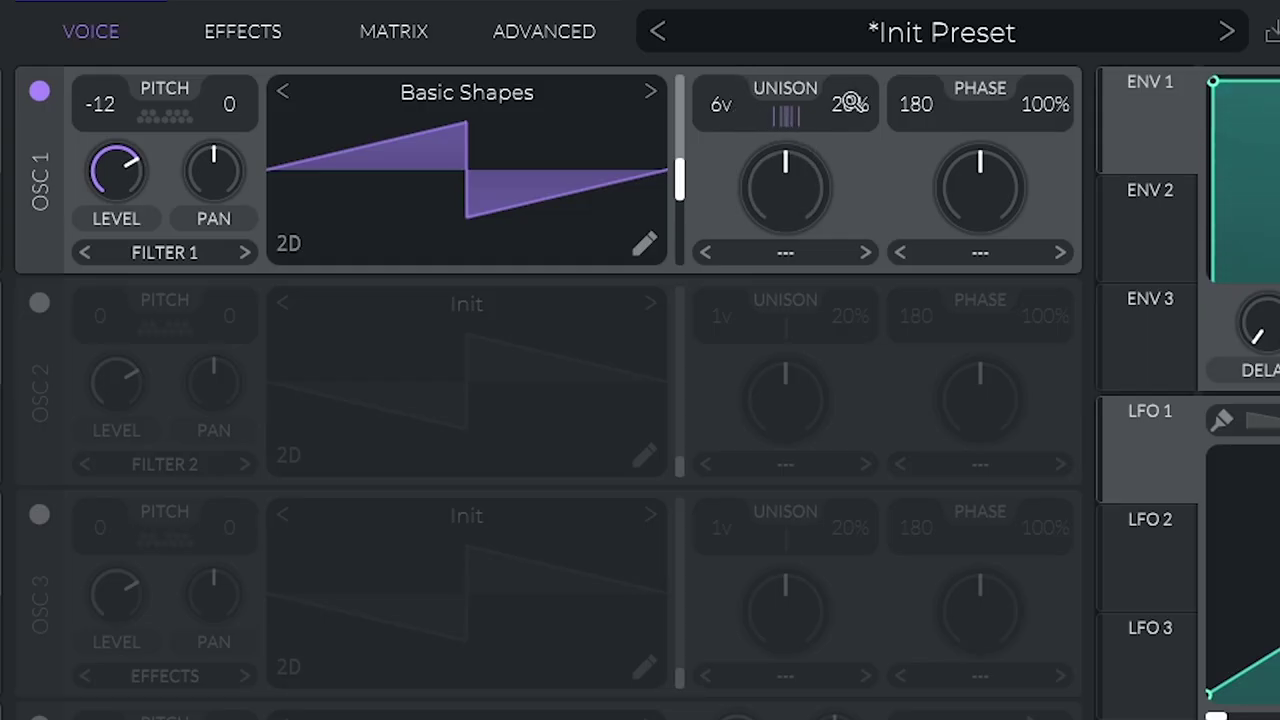
pyautogui.moveTo(850, 104); pyautogui.dragTo(864, 182)
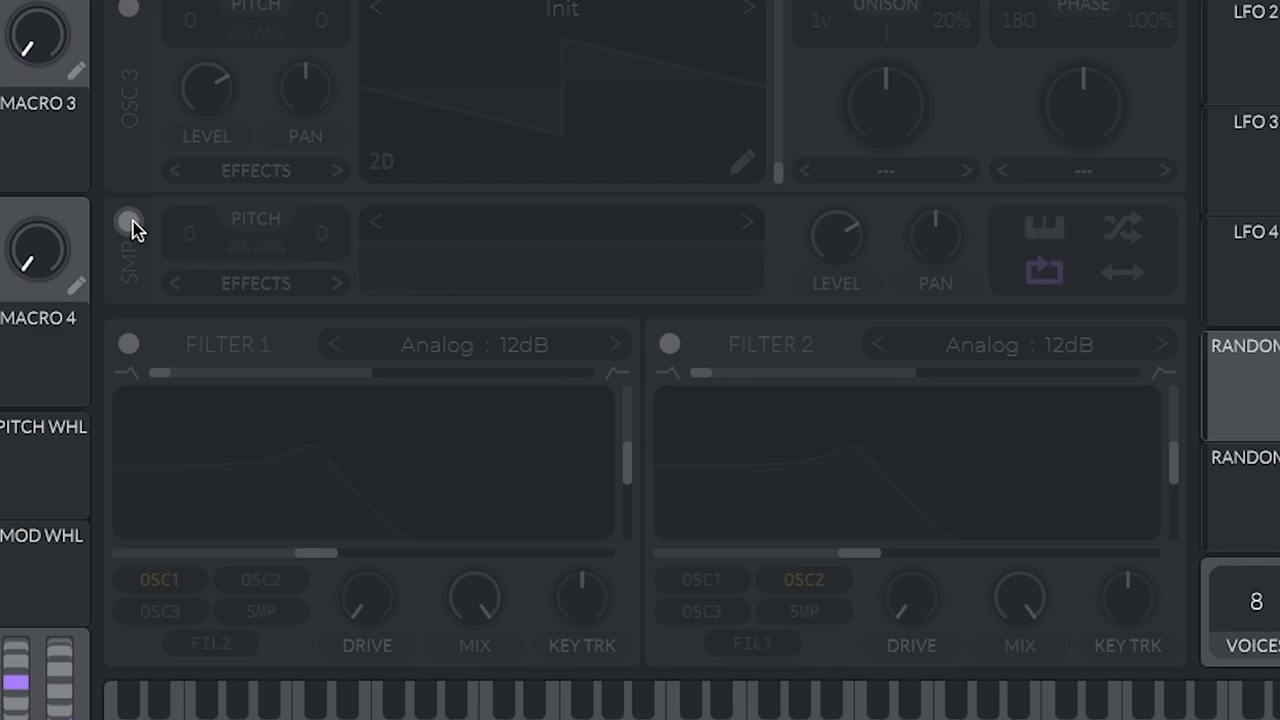
# Switch on the sample oscillator and raise its level
pyautogui.click(87, 431)
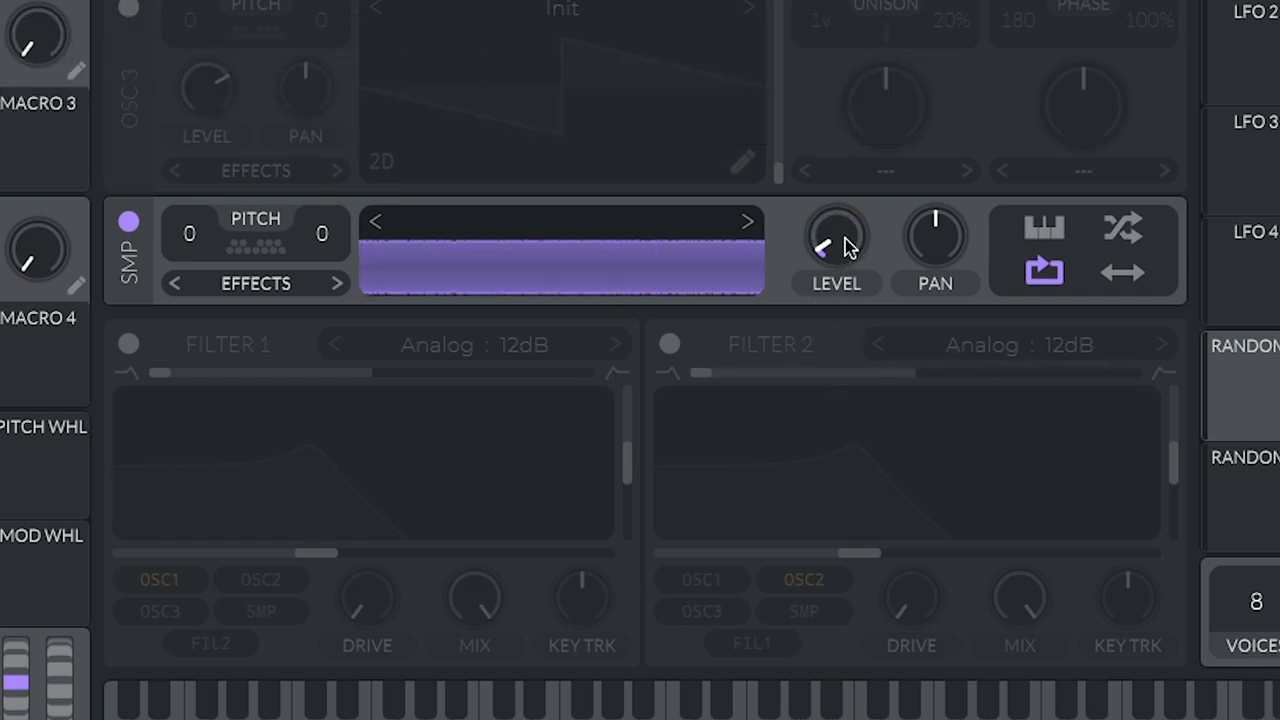
pyautogui.moveTo(847, 243); pyautogui.dragTo(835, 195)
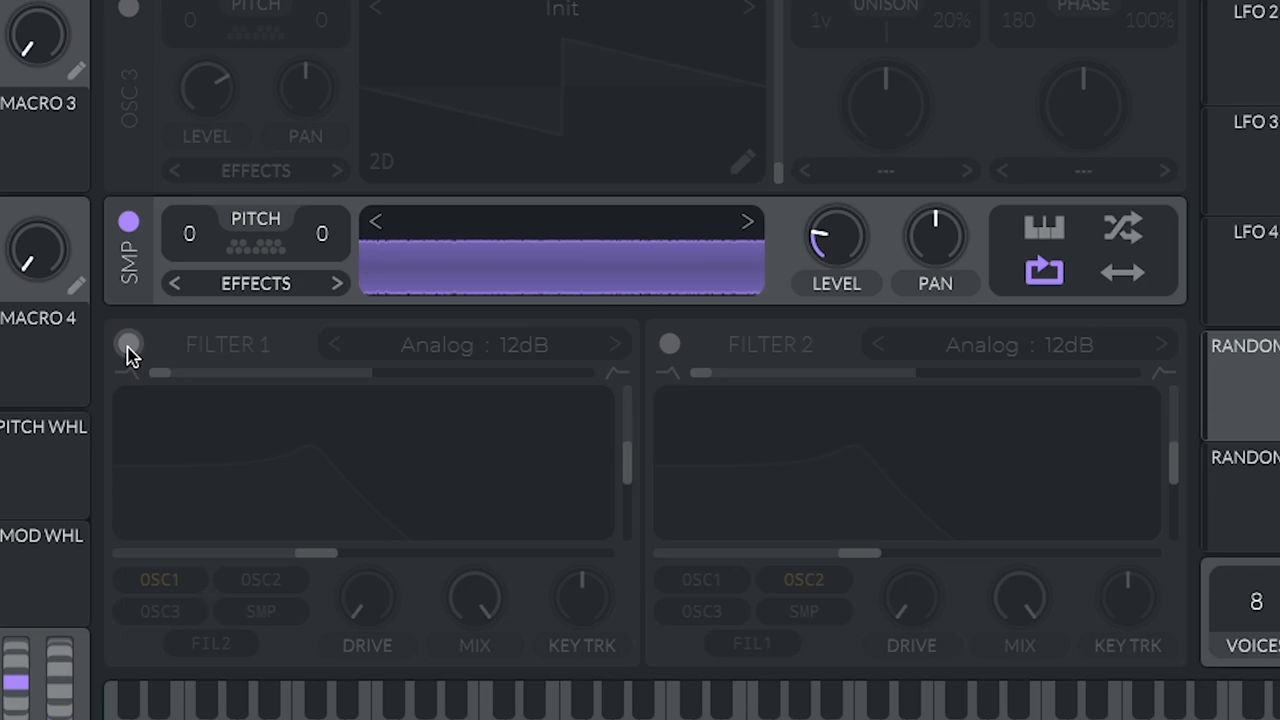
# Enable Filter 1 as an Analog 24dB filter and adjust its blend
pyautogui.click(130, 346)
pyautogui.click(475, 348)
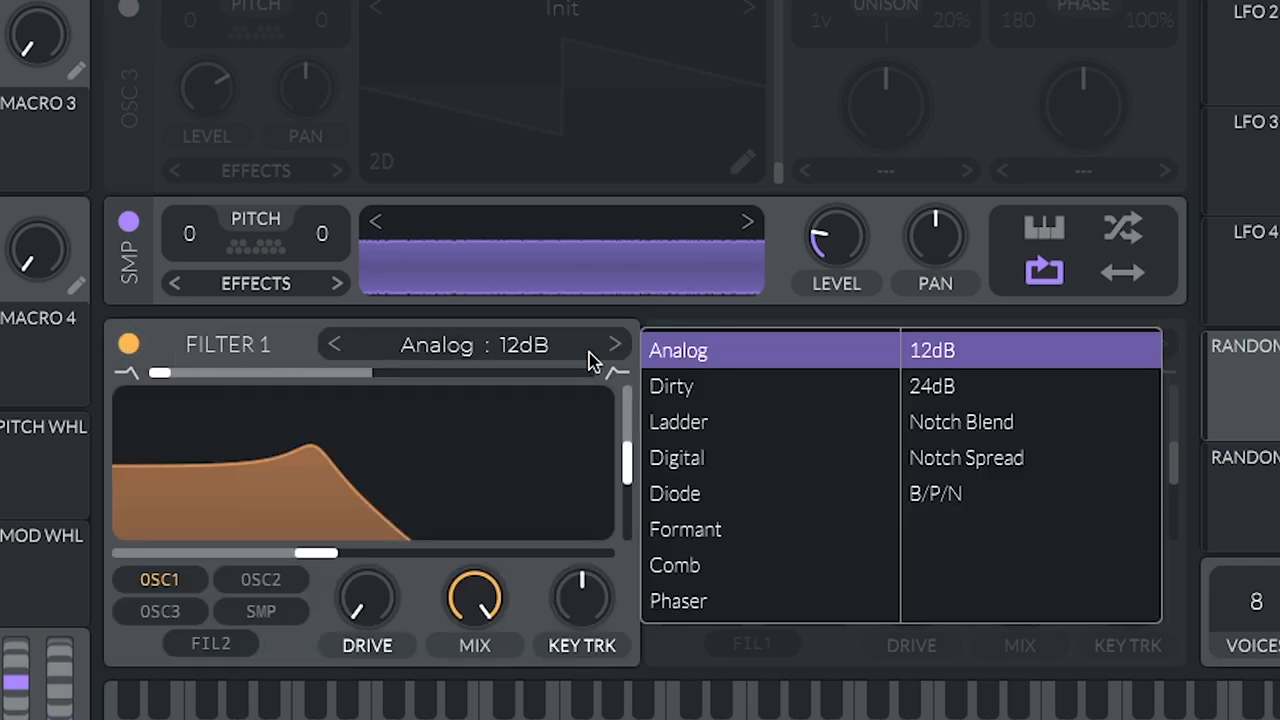
pyautogui.click(980, 398)
pyautogui.moveTo(158, 378); pyautogui.dragTo(167, 378)
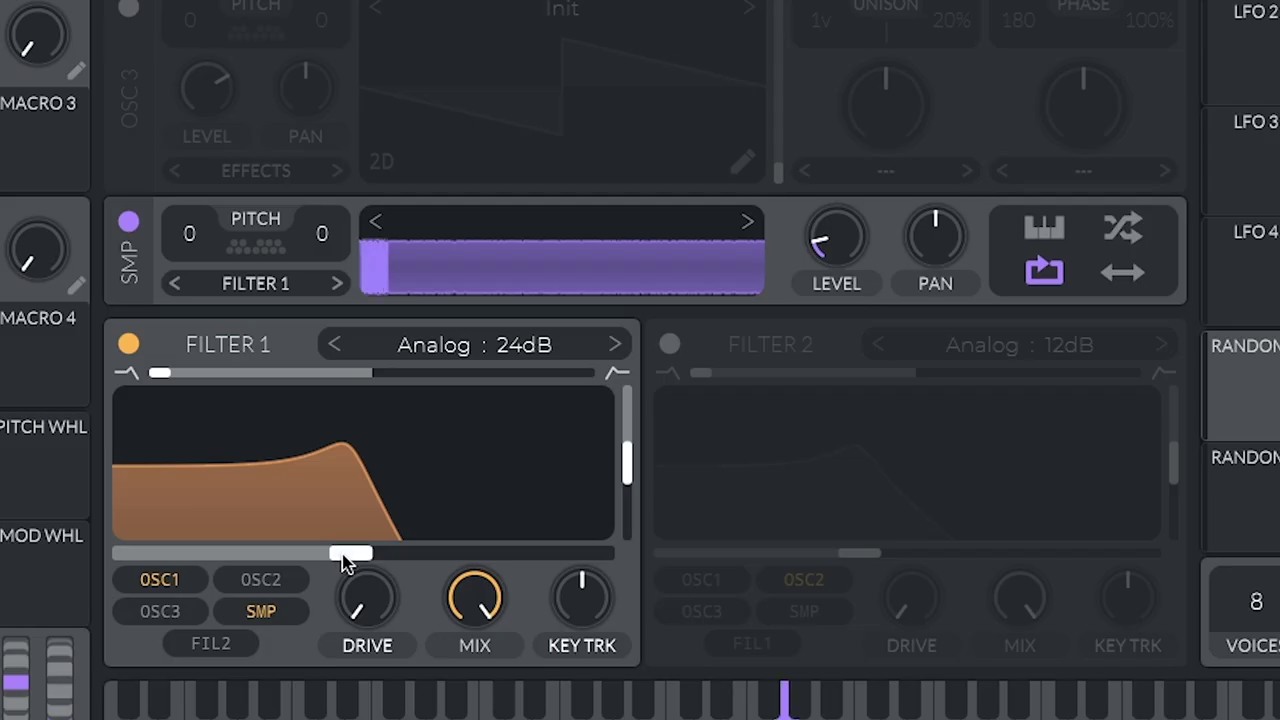
# Raise the cutoff and sample level, switch the filter to Dirty 24dB and push up its drive
pyautogui.moveTo(346, 554); pyautogui.dragTo(407, 554)
pyautogui.moveTo(836, 240); pyautogui.dragTo(848, 150)
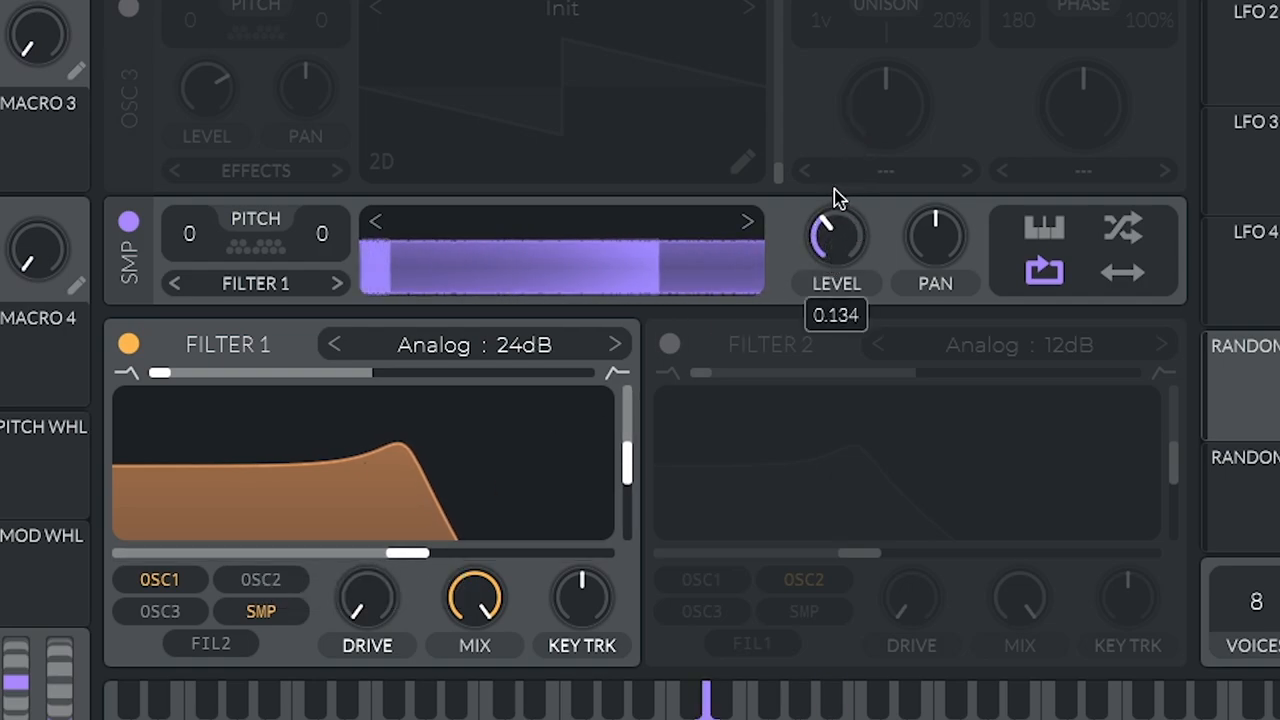
pyautogui.moveTo(407, 554); pyautogui.dragTo(500, 554)
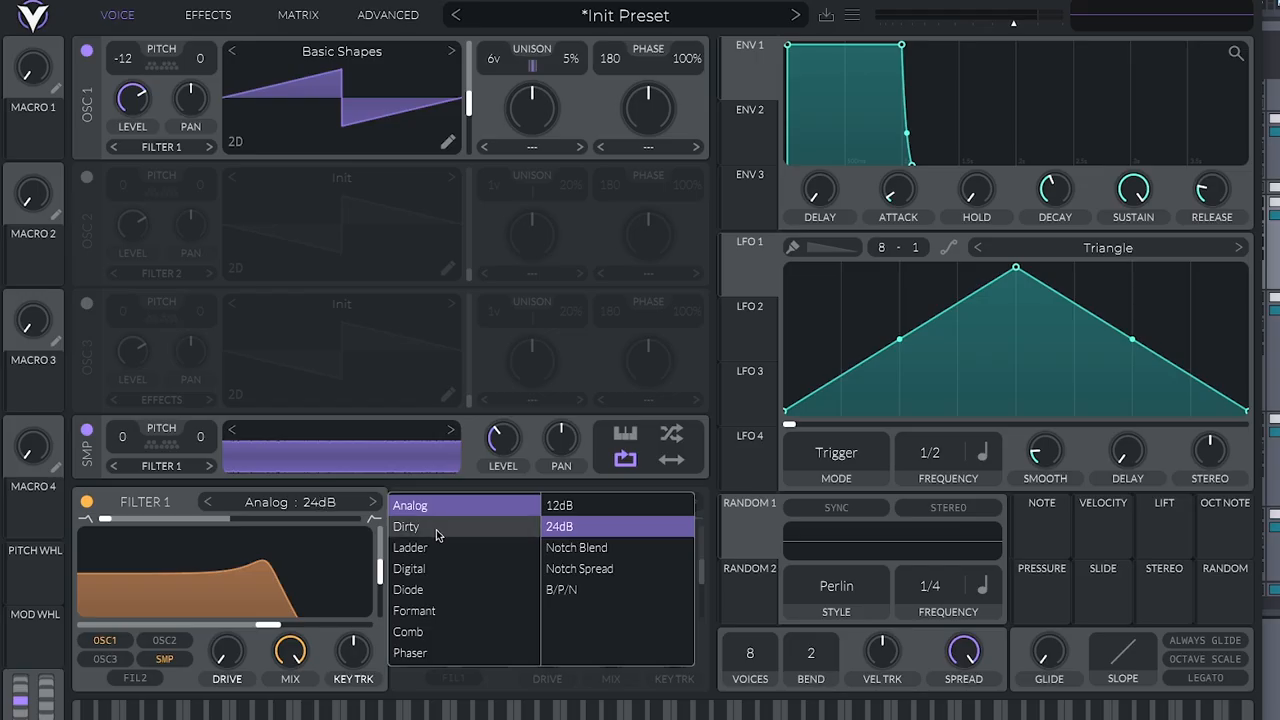
pyautogui.click(437, 530)
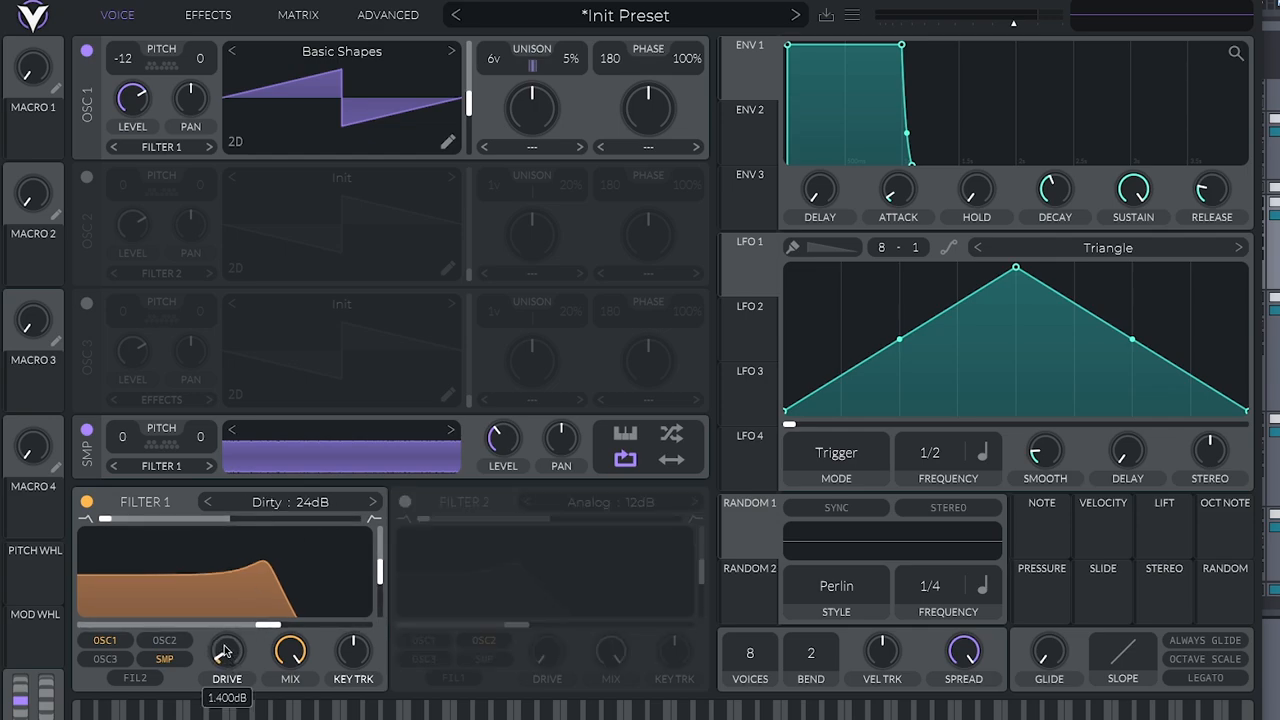
pyautogui.moveTo(225, 652)
pyautogui.mouseDown()
pyautogui.moveTo(238, 586)
pyautogui.moveTo(290, 600)
pyautogui.mouseUp()
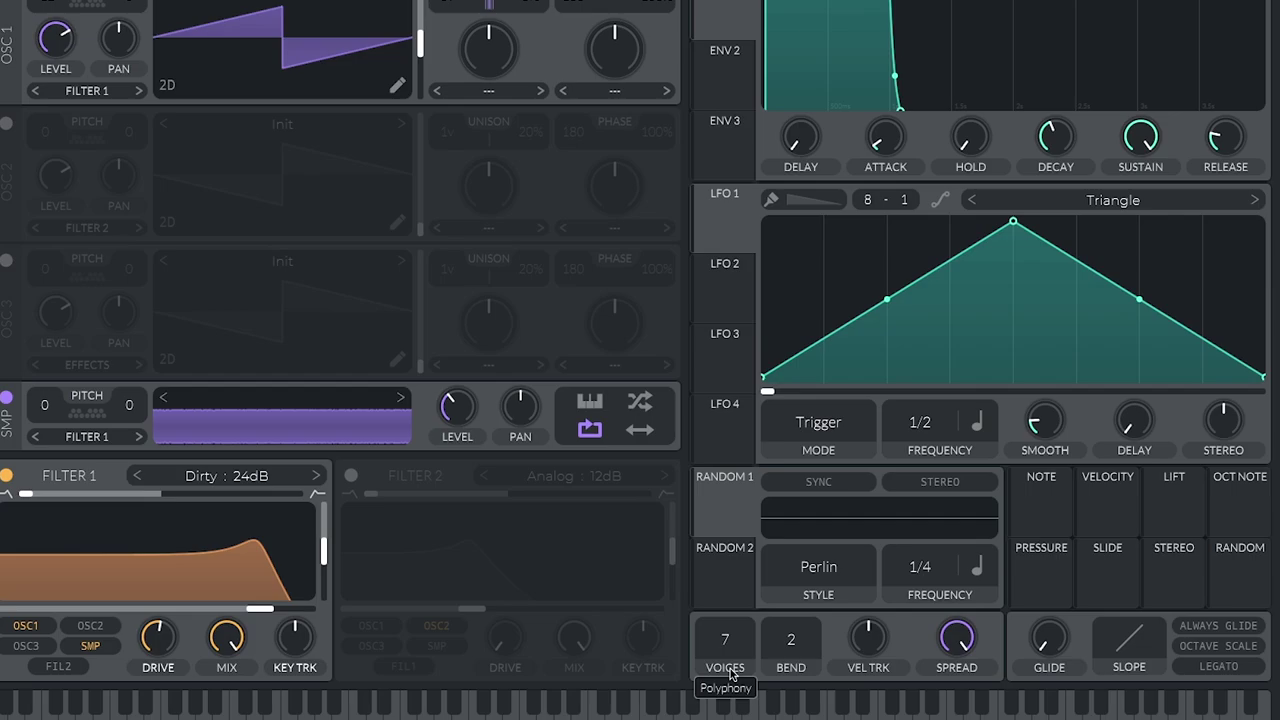
# Limit the patch to a single voice and set a short glide time between notes
pyautogui.moveTo(752, 656); pyautogui.dragTo(752, 670)
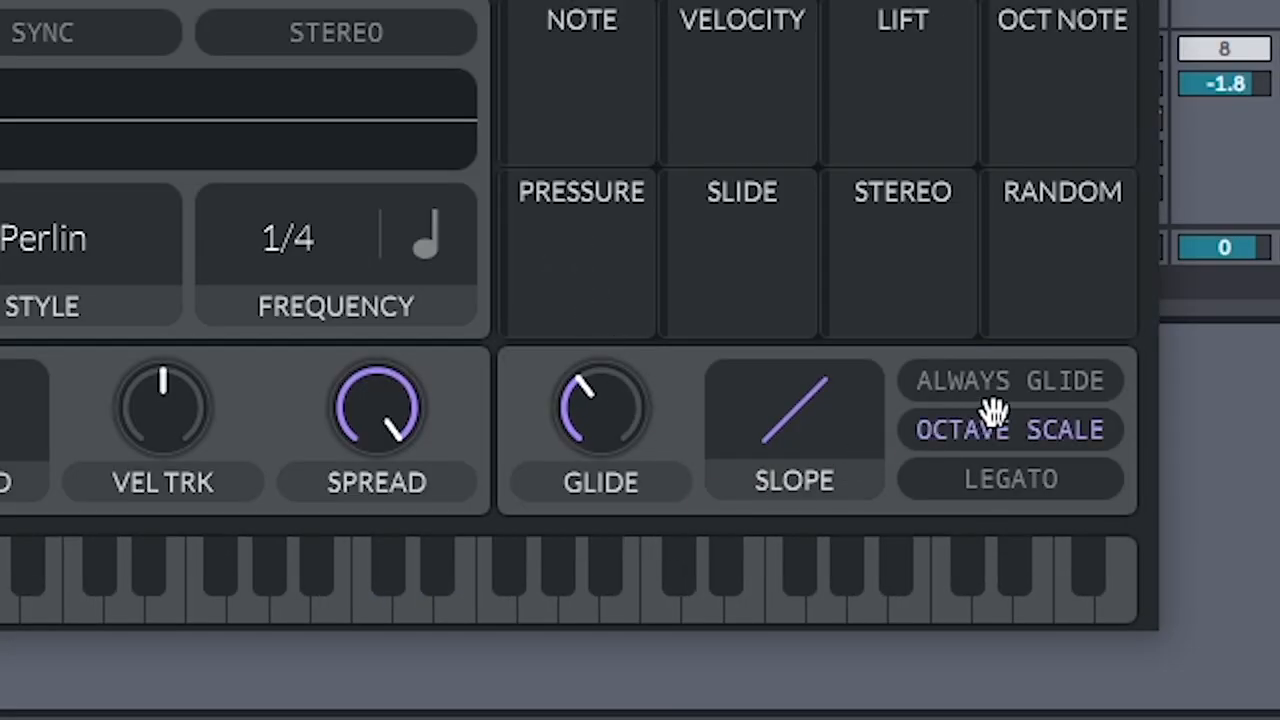
pyautogui.moveTo(1049, 648)
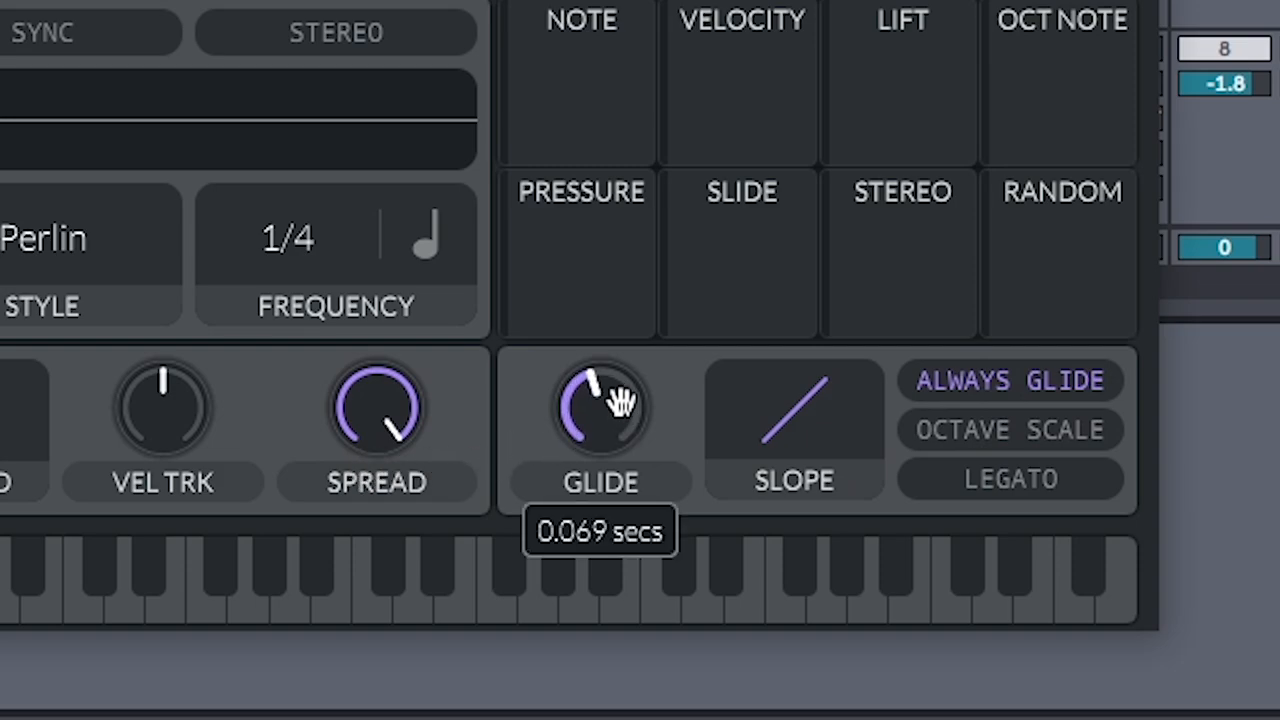
pyautogui.moveTo(600, 405); pyautogui.dragTo(620, 380)
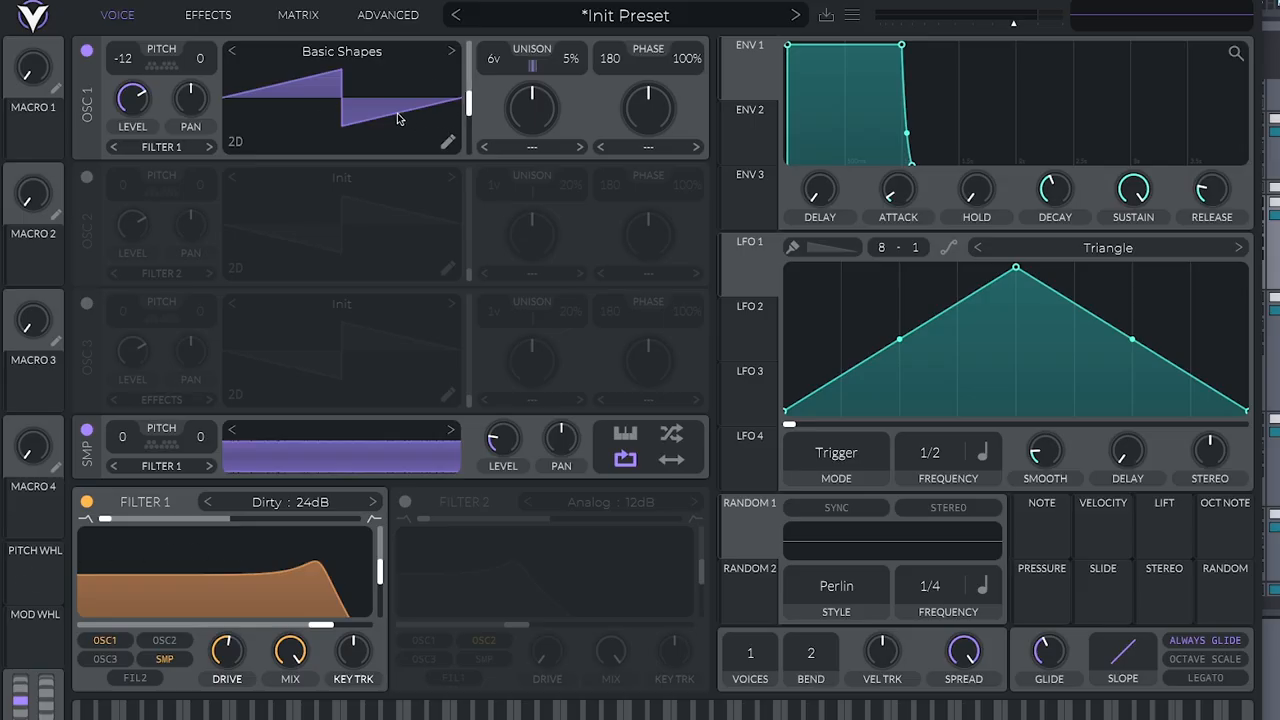
# Switch on oscillator 2 with three unison voices at 8% detune, set its level and lower the cutoff
pyautogui.click(86, 178)
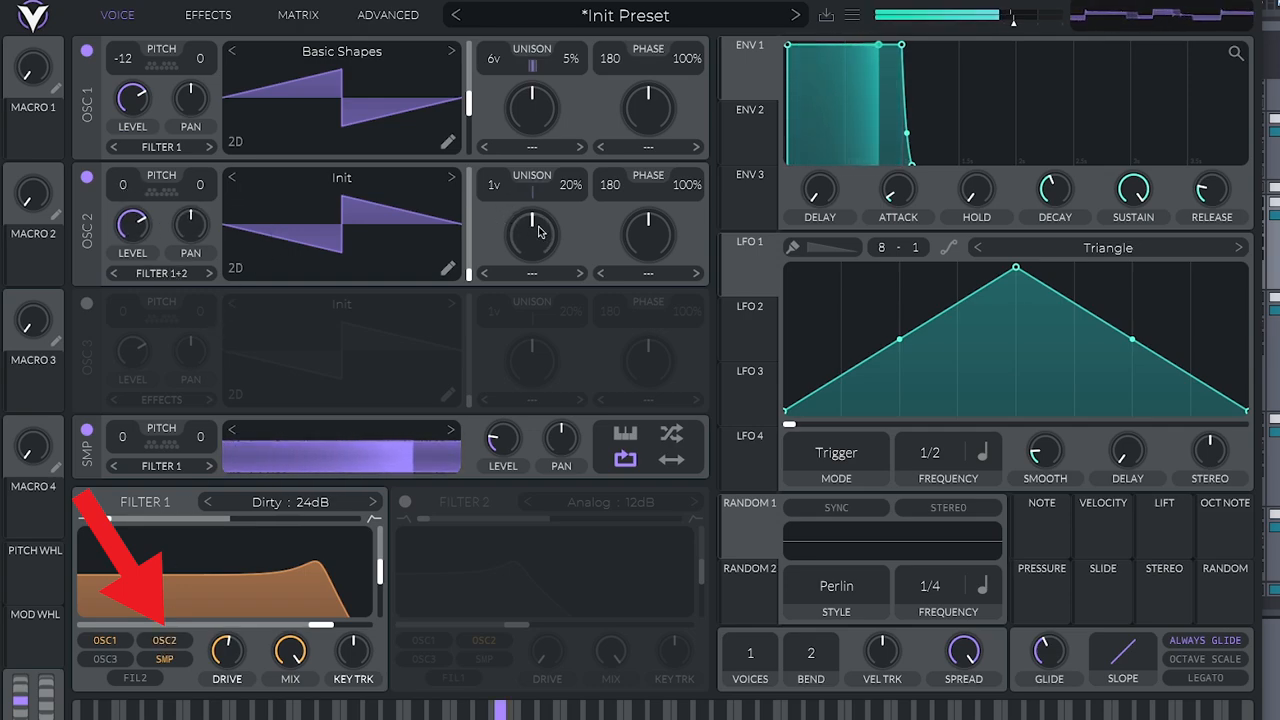
pyautogui.moveTo(493, 184); pyautogui.dragTo(493, 200)
pyautogui.moveTo(570, 184); pyautogui.dragTo(553, 218)
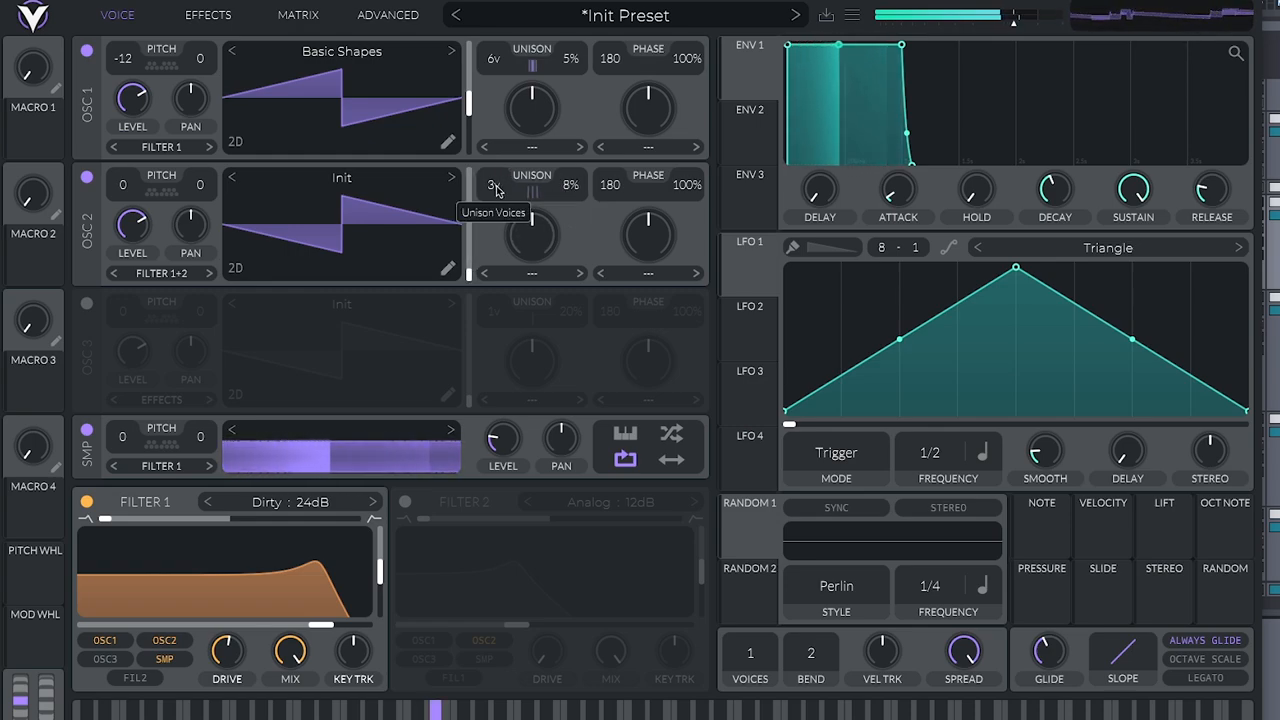
pyautogui.moveTo(132, 225); pyautogui.dragTo(133, 276)
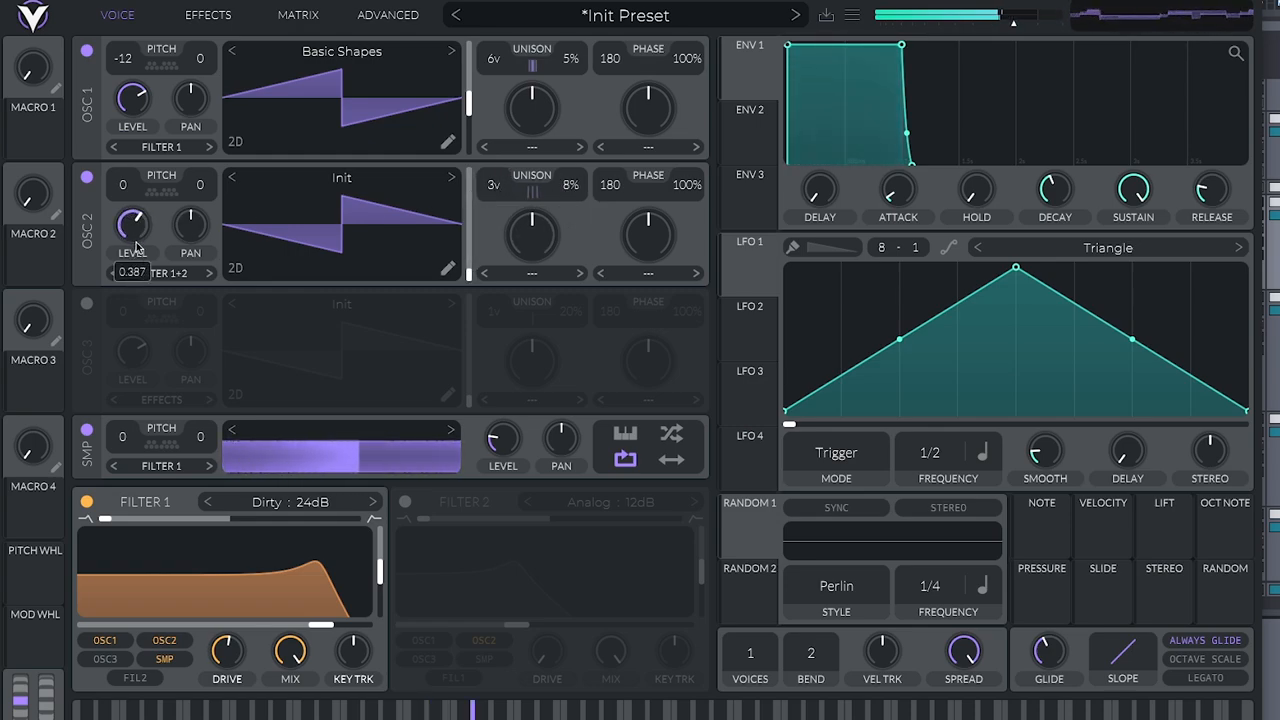
pyautogui.moveTo(320, 625); pyautogui.dragTo(272, 627)
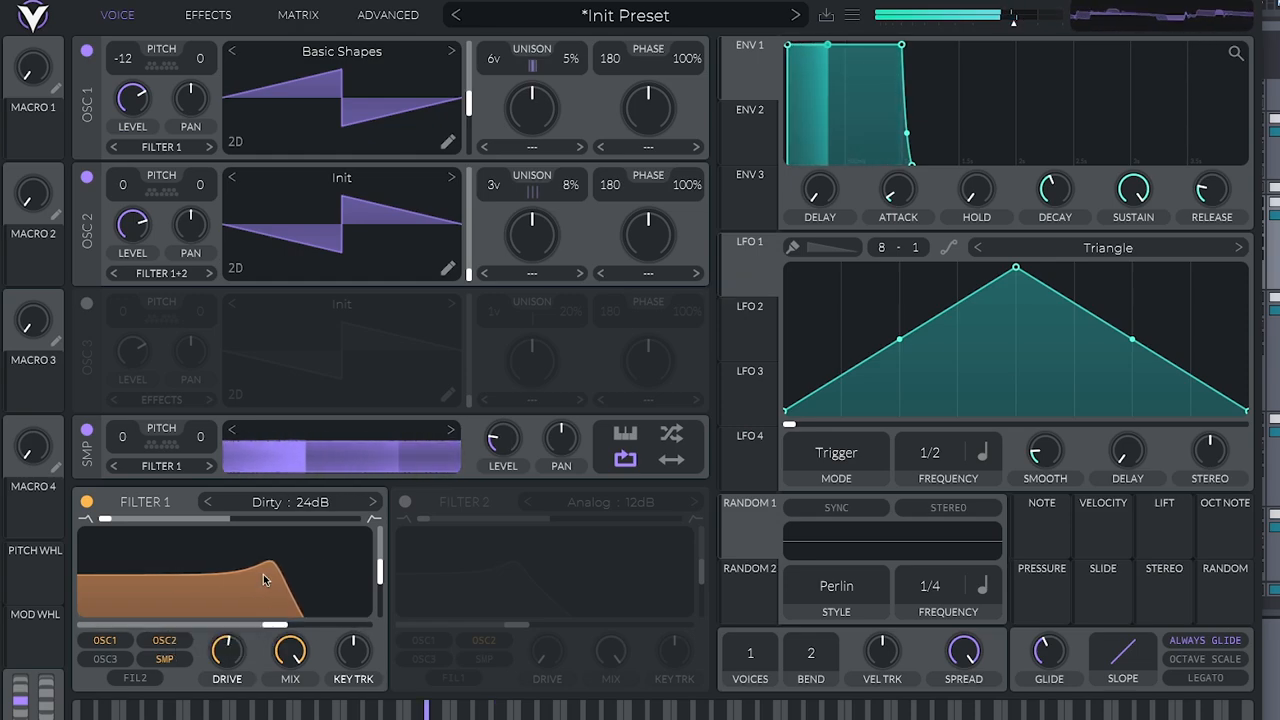
# Browse factory wavetables to Alternating Harmonics on oscillator 2 and set its frame position
pyautogui.click(341, 177)
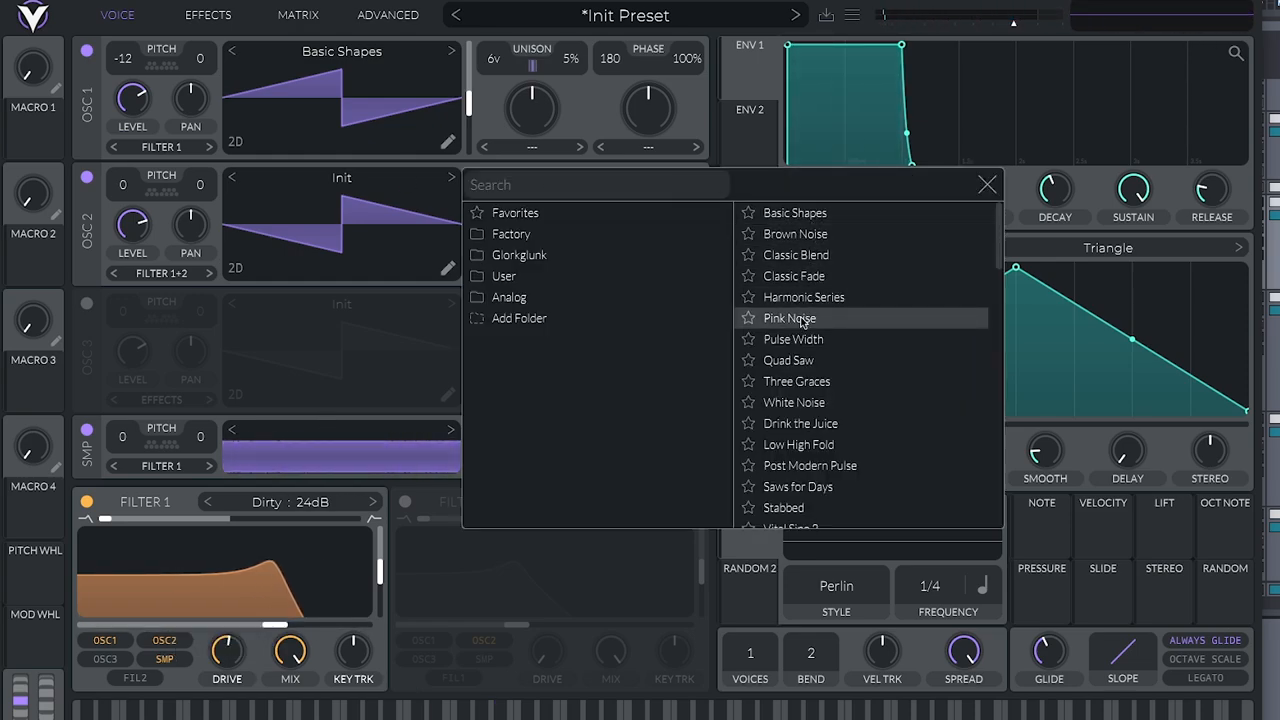
pyautogui.click(519, 255)
pyautogui.click(316, 220)
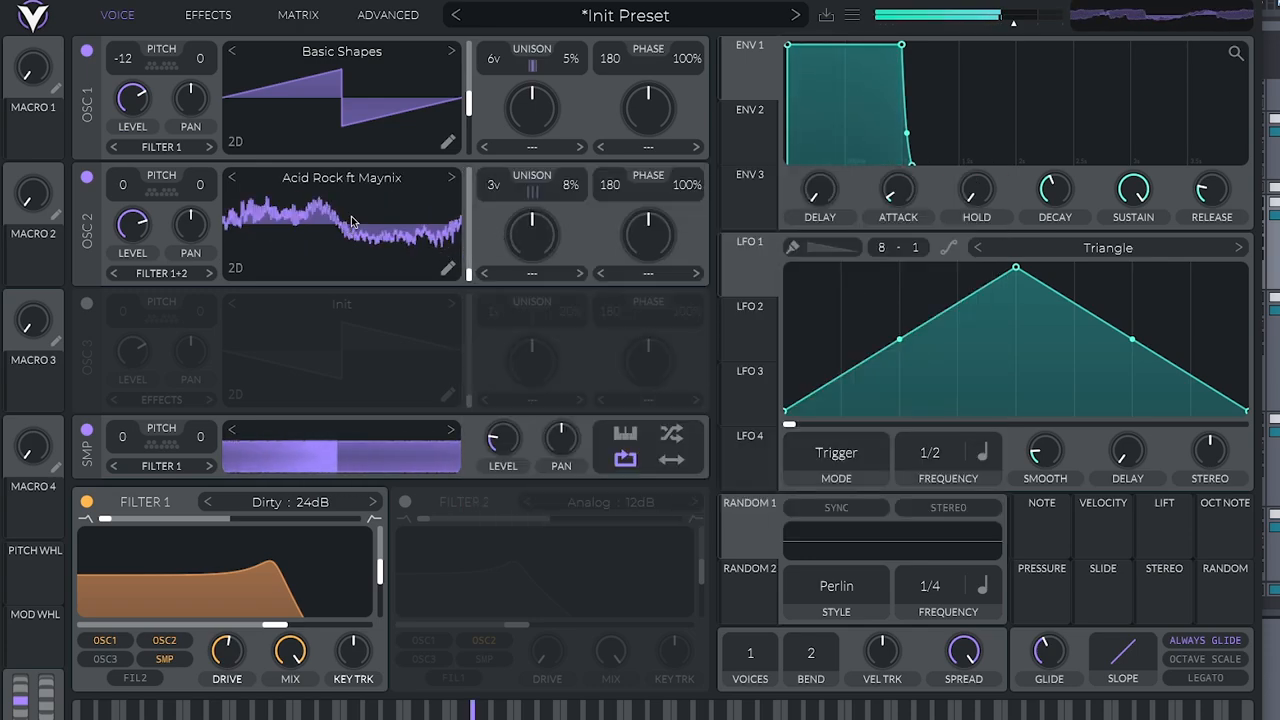
pyautogui.moveTo(274, 625)
pyautogui.moveTo(272, 628); pyautogui.dragTo(326, 628)
pyautogui.click(453, 181)
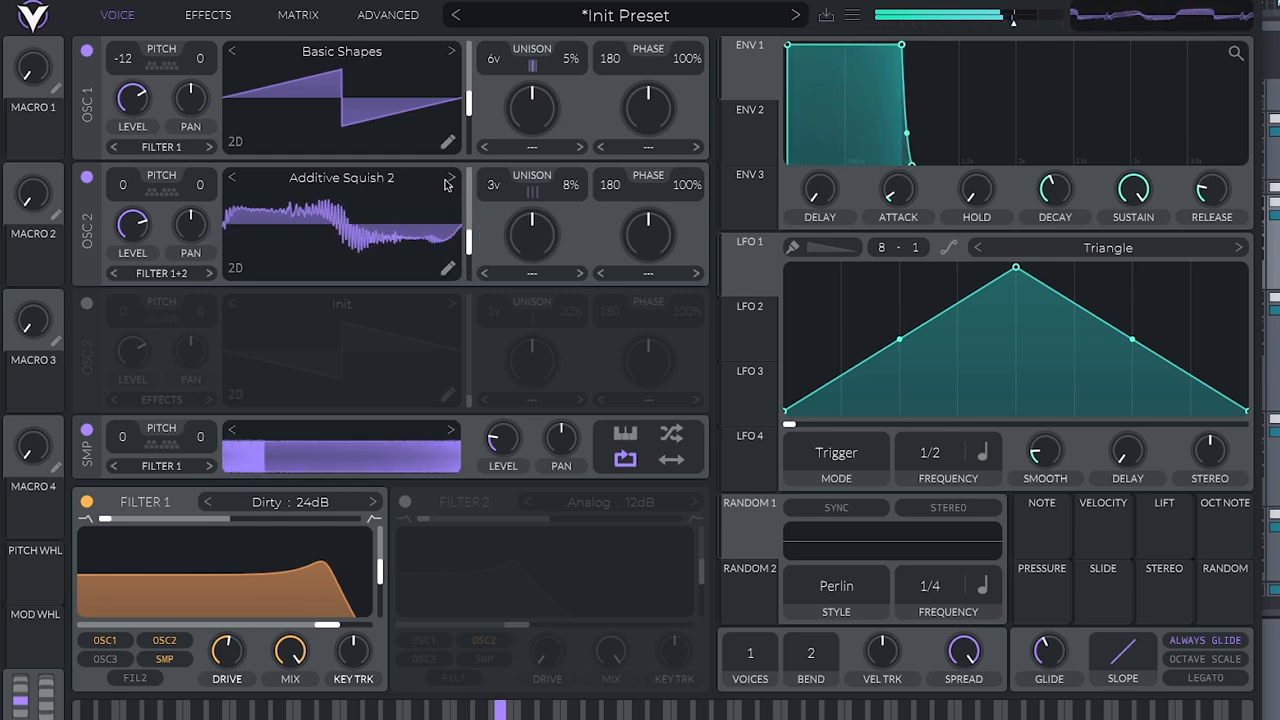
pyautogui.click(450, 181)
pyautogui.moveTo(322, 232); pyautogui.dragTo(322, 247)
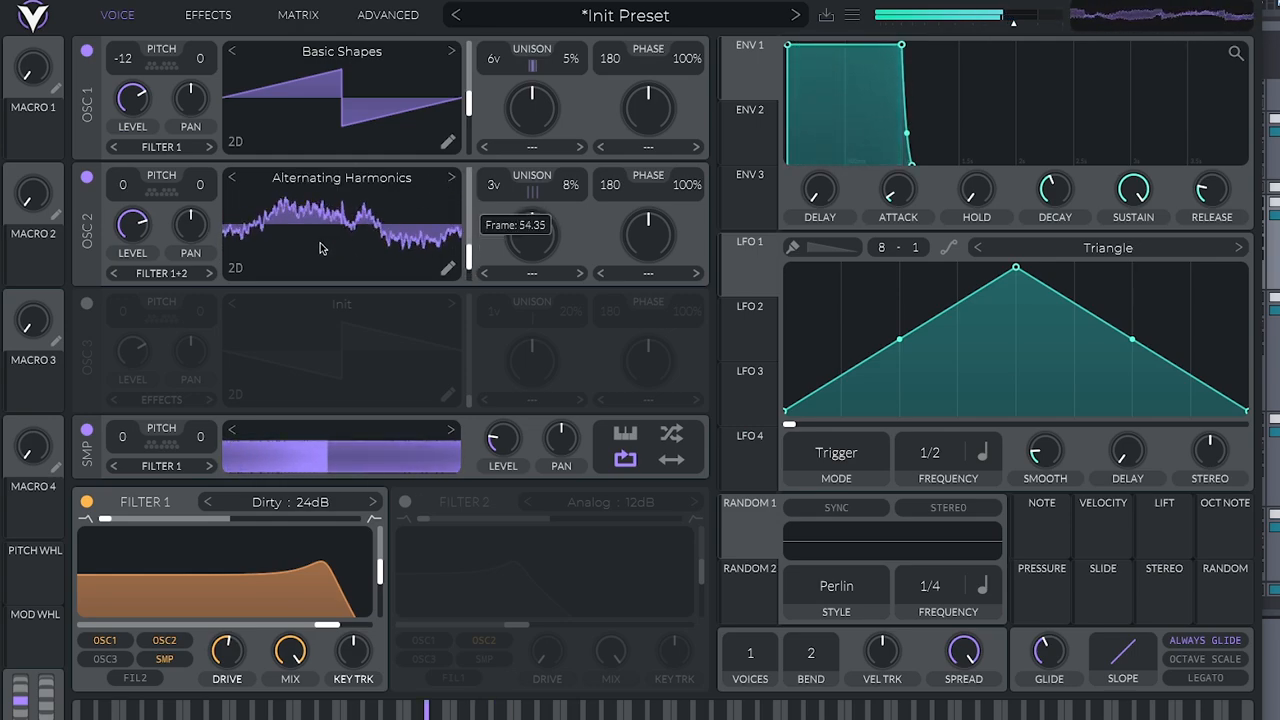
pyautogui.moveTo(468, 258); pyautogui.dragTo(476, 232)
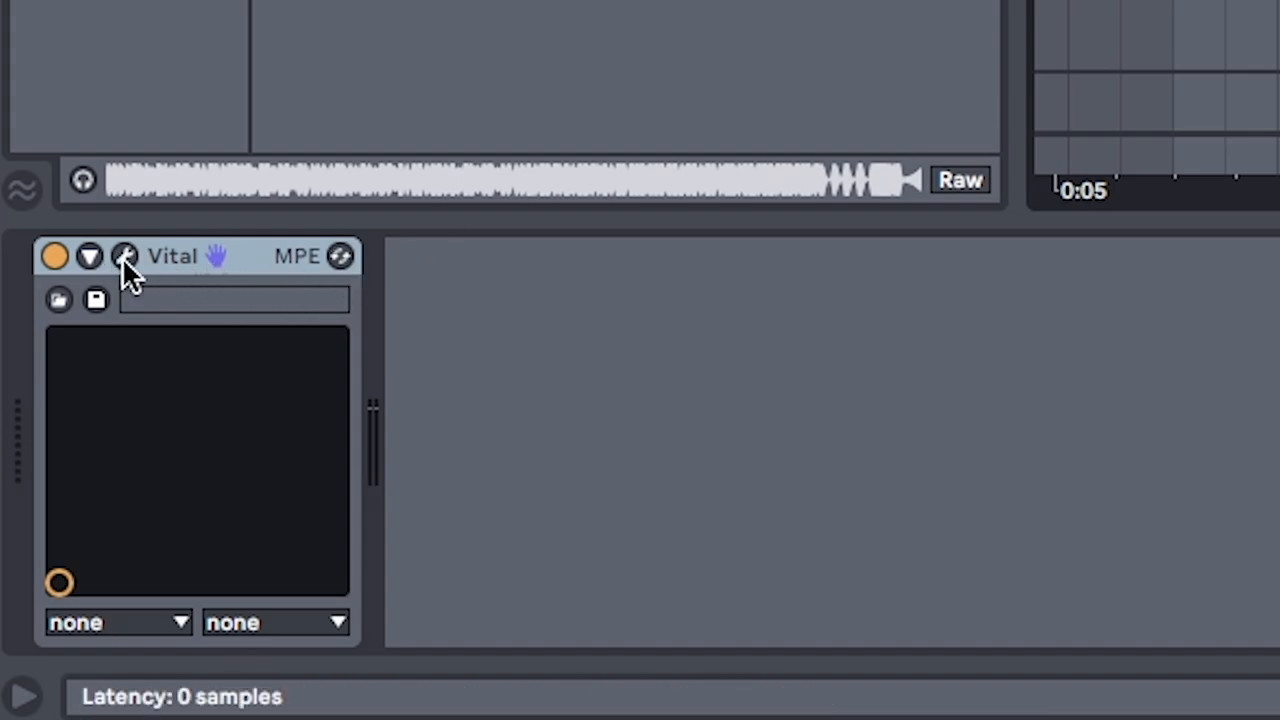
# Bring up the Vital window and give oscillator 1 six unison voices with tuned detune
pyautogui.click(124, 256)
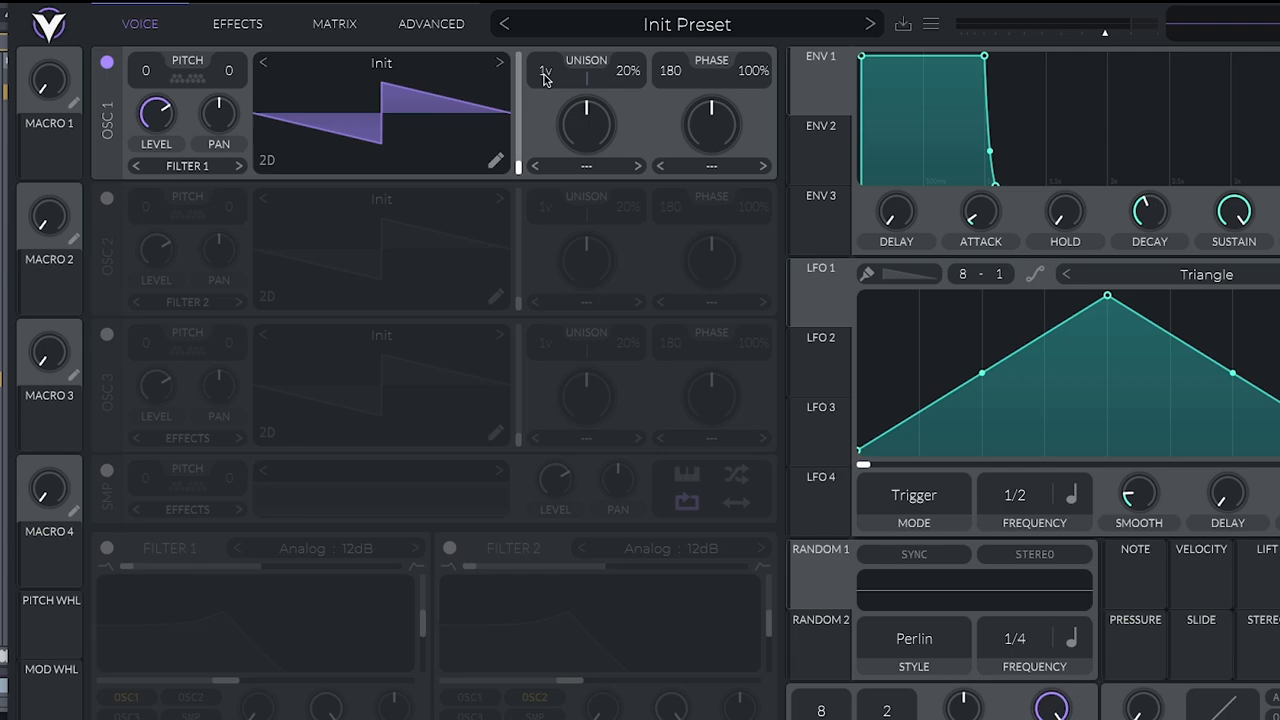
pyautogui.moveTo(545, 75); pyautogui.dragTo(548, 34)
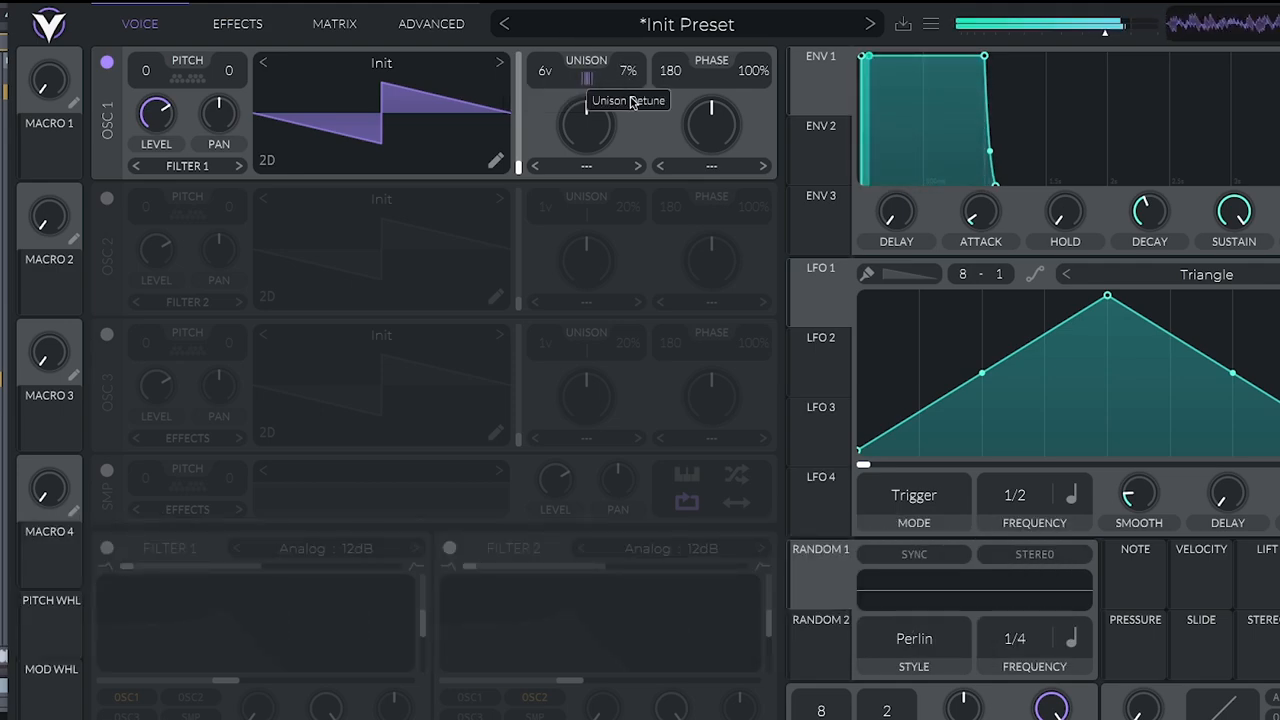
pyautogui.moveTo(632, 104); pyautogui.dragTo(640, 72)
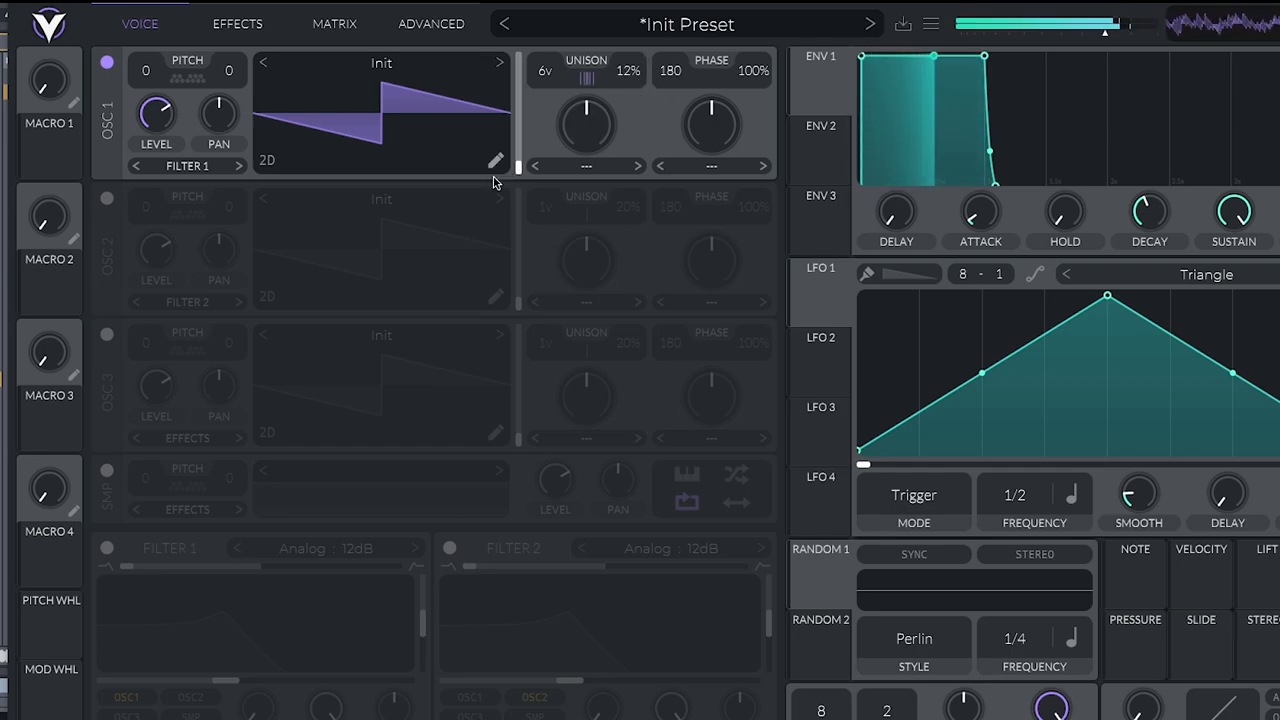
# Shape LFO 1 into a curved descending ramp and route it to oscillator 1's level
pyautogui.moveTo(1107, 297); pyautogui.dragTo(840, 278)
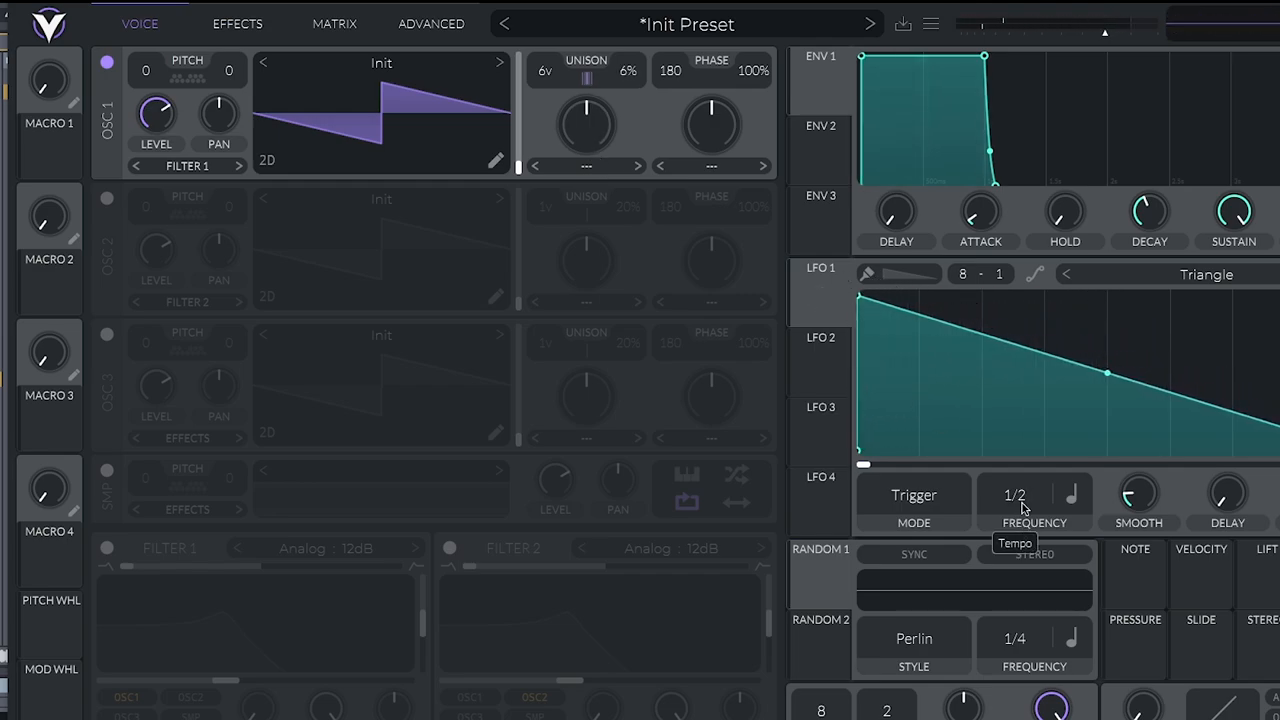
pyautogui.moveTo(828, 300); pyautogui.dragTo(156, 113)
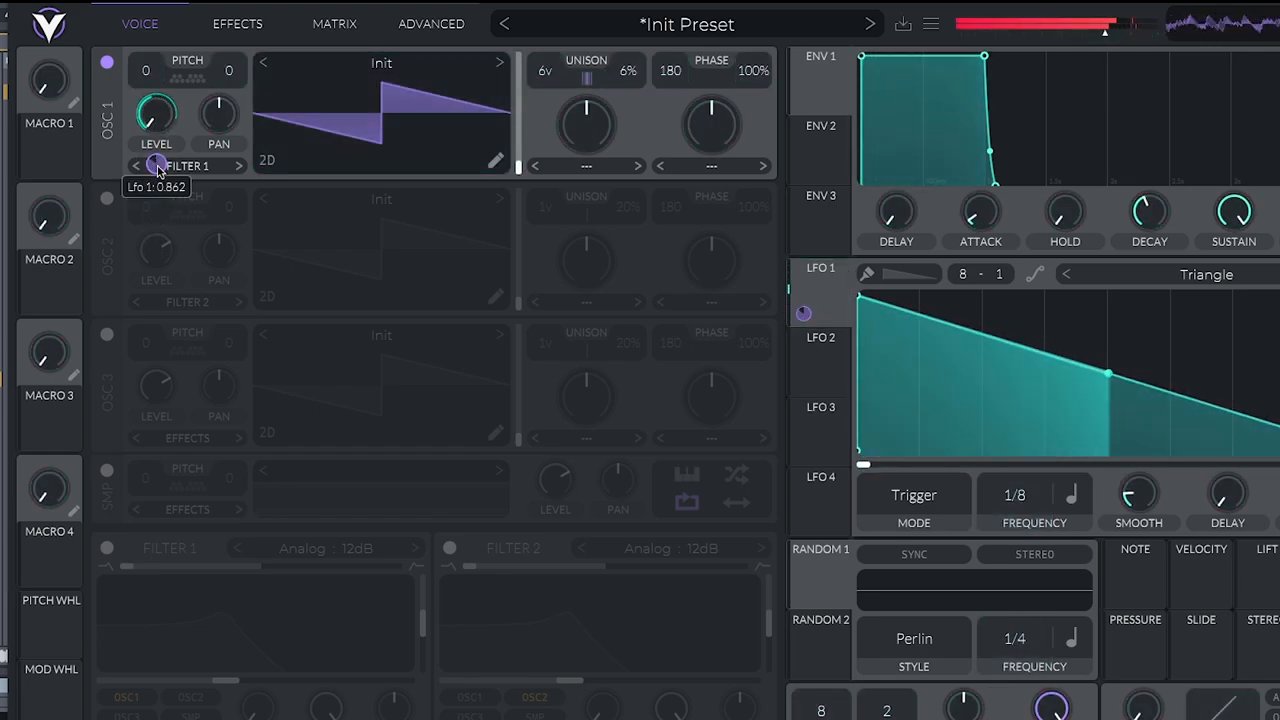
pyautogui.moveTo(1107, 371); pyautogui.dragTo(1107, 327)
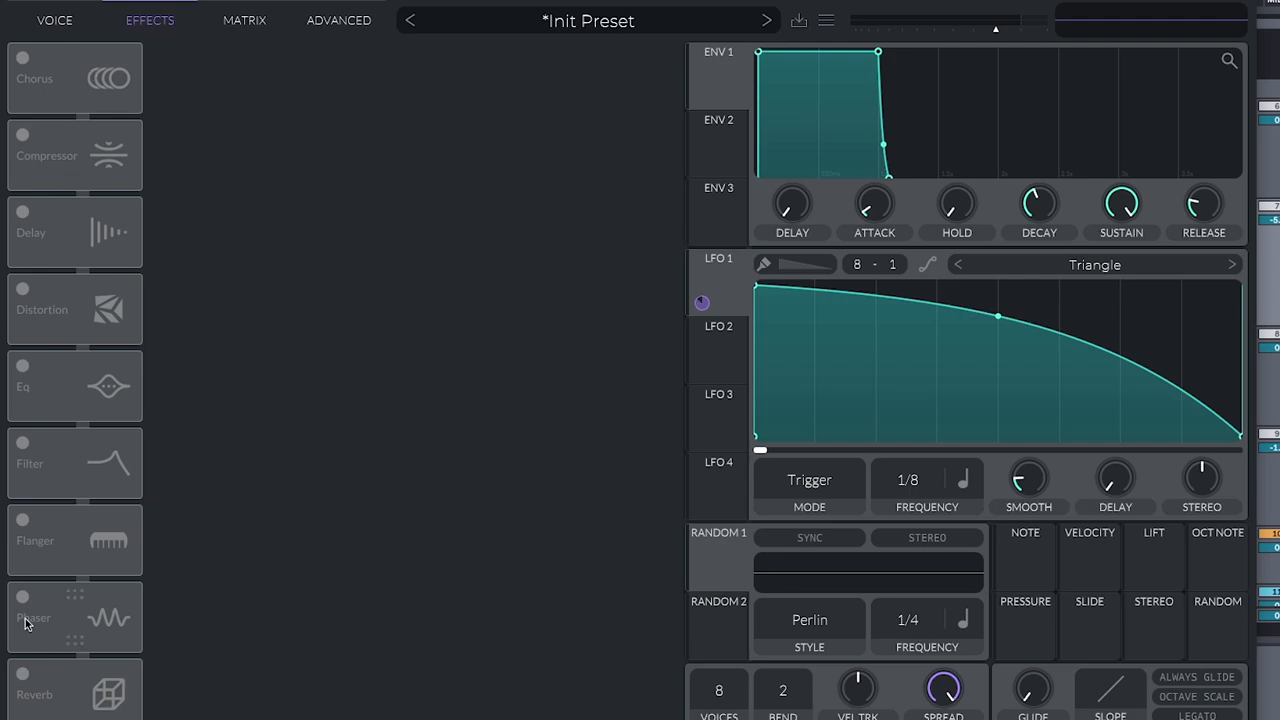
# Enable the Reverb and EQ effects and adjust the EQ's low band
pyautogui.click(23, 674)
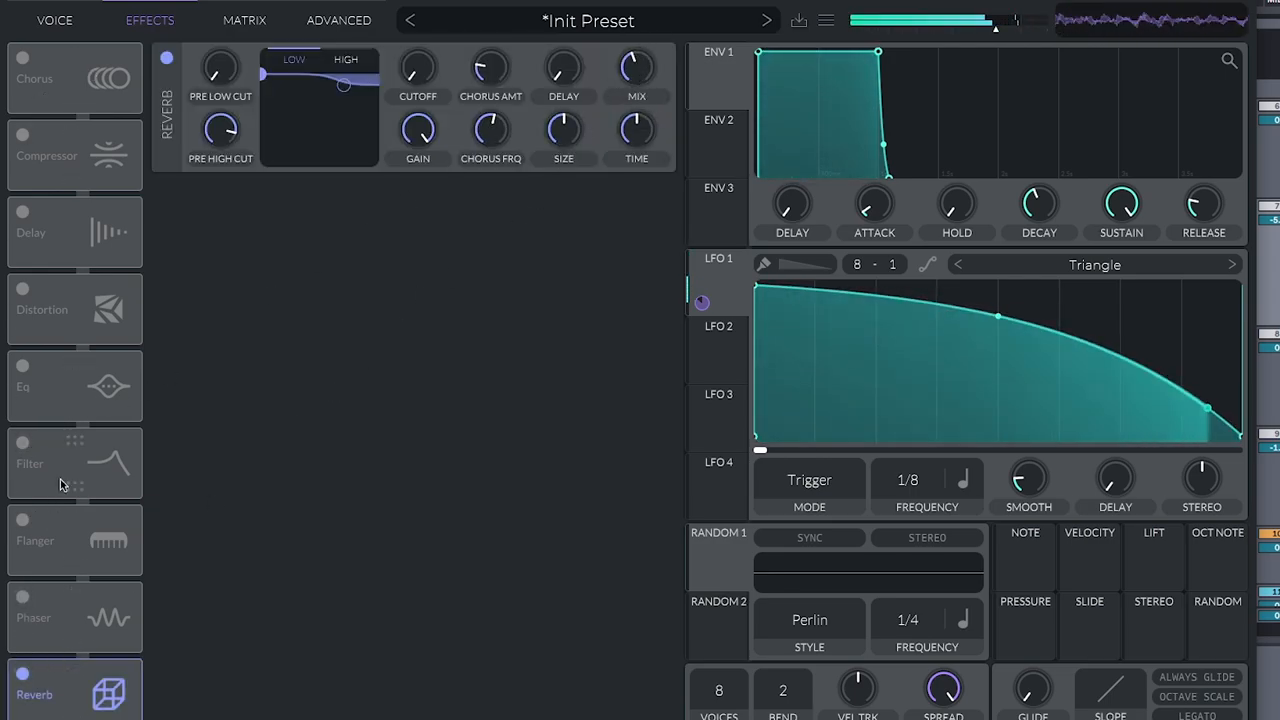
pyautogui.click(23, 366)
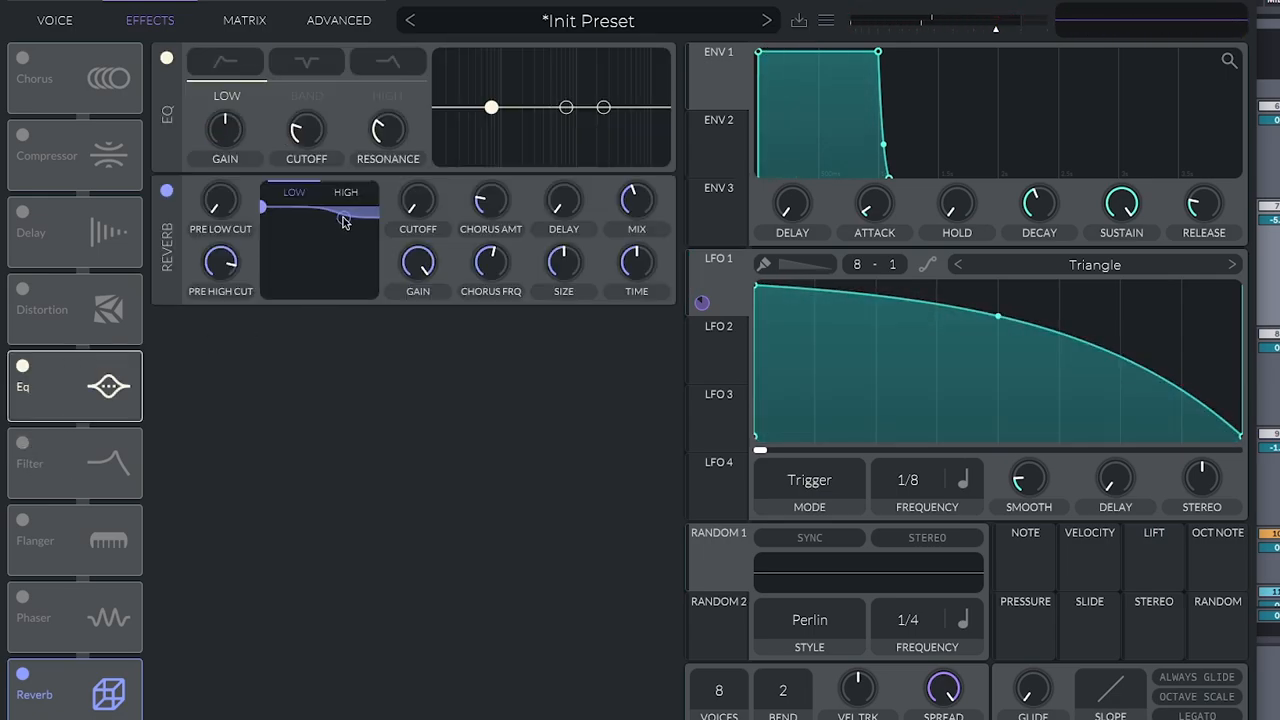
pyautogui.moveTo(495, 106); pyautogui.dragTo(530, 110)
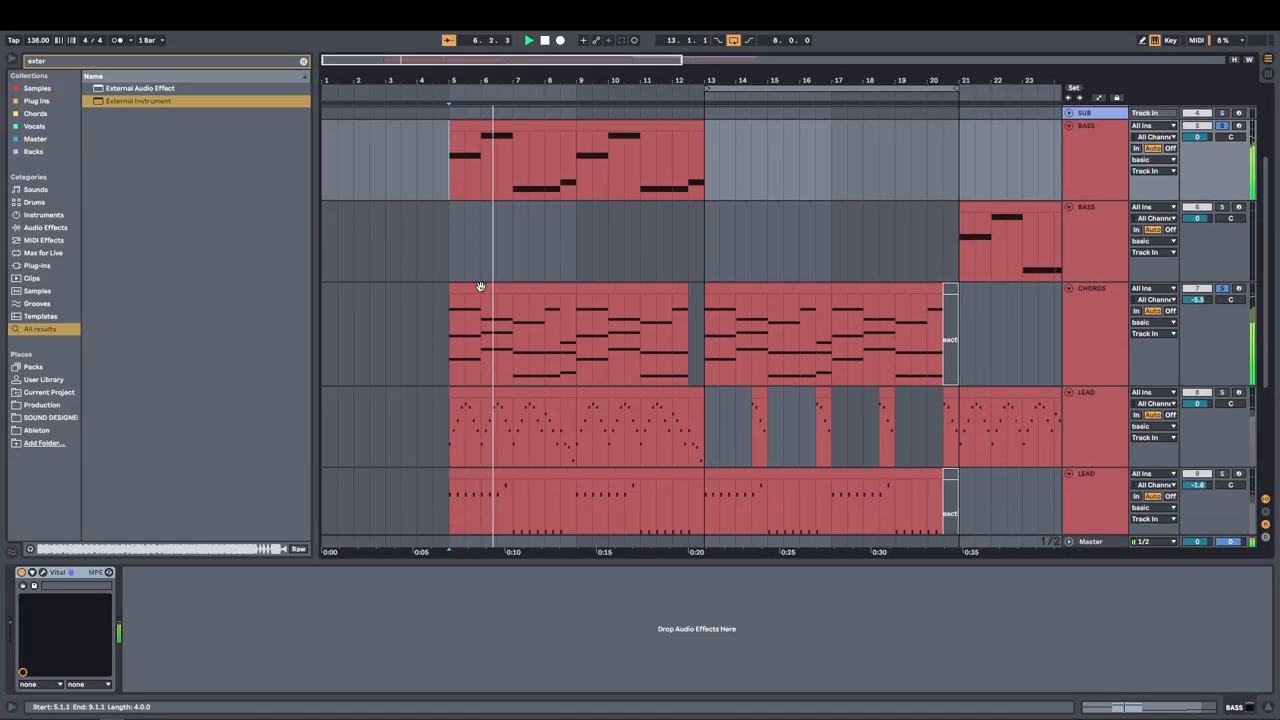
pyautogui.scroll(-4, 515, 262)
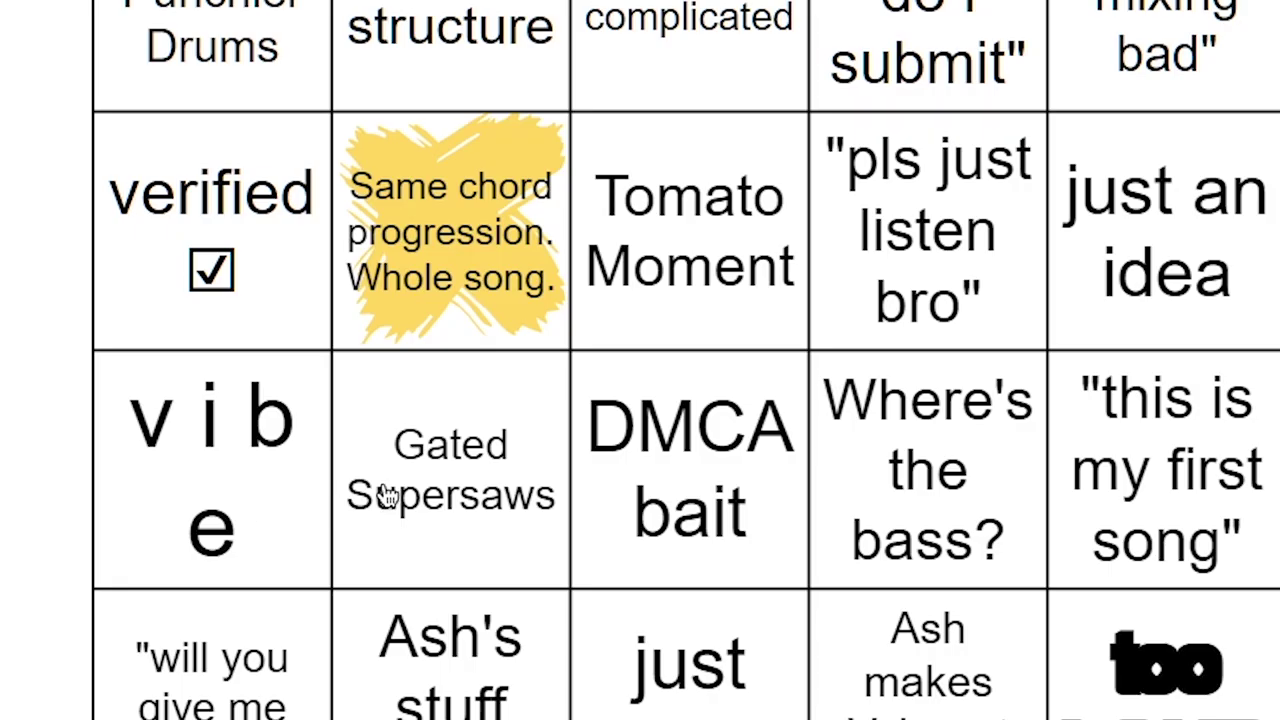
pyautogui.click(390, 495)
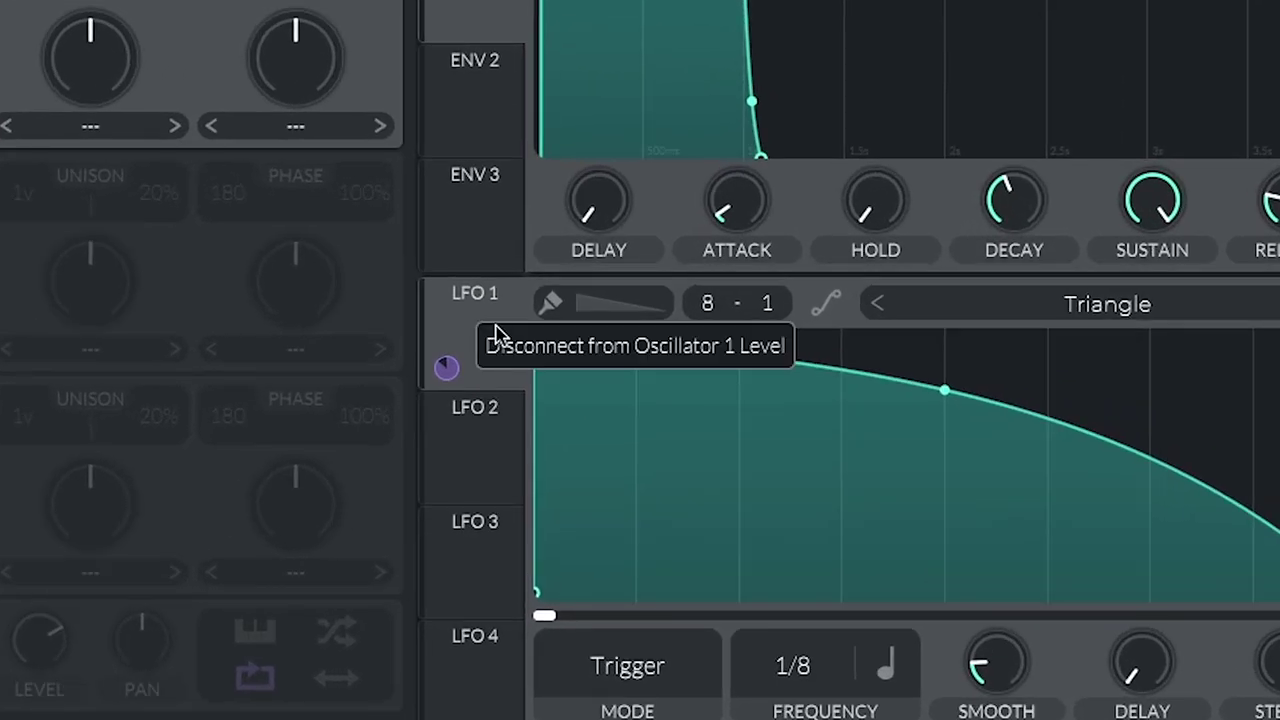
# Remove the LFO level link, lengthen ENV 1's attack and morph oscillator 1 into a triangle wave
pyautogui.click(729, 286)
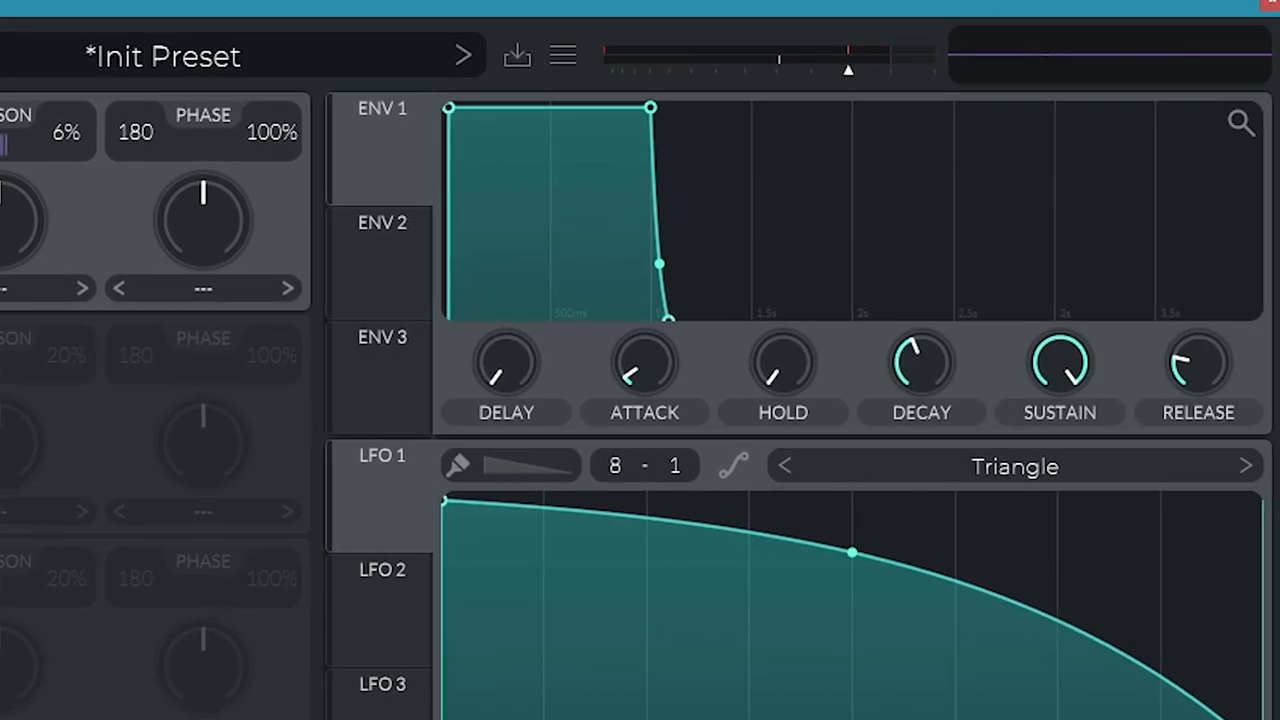
pyautogui.moveTo(448, 108); pyautogui.dragTo(485, 108)
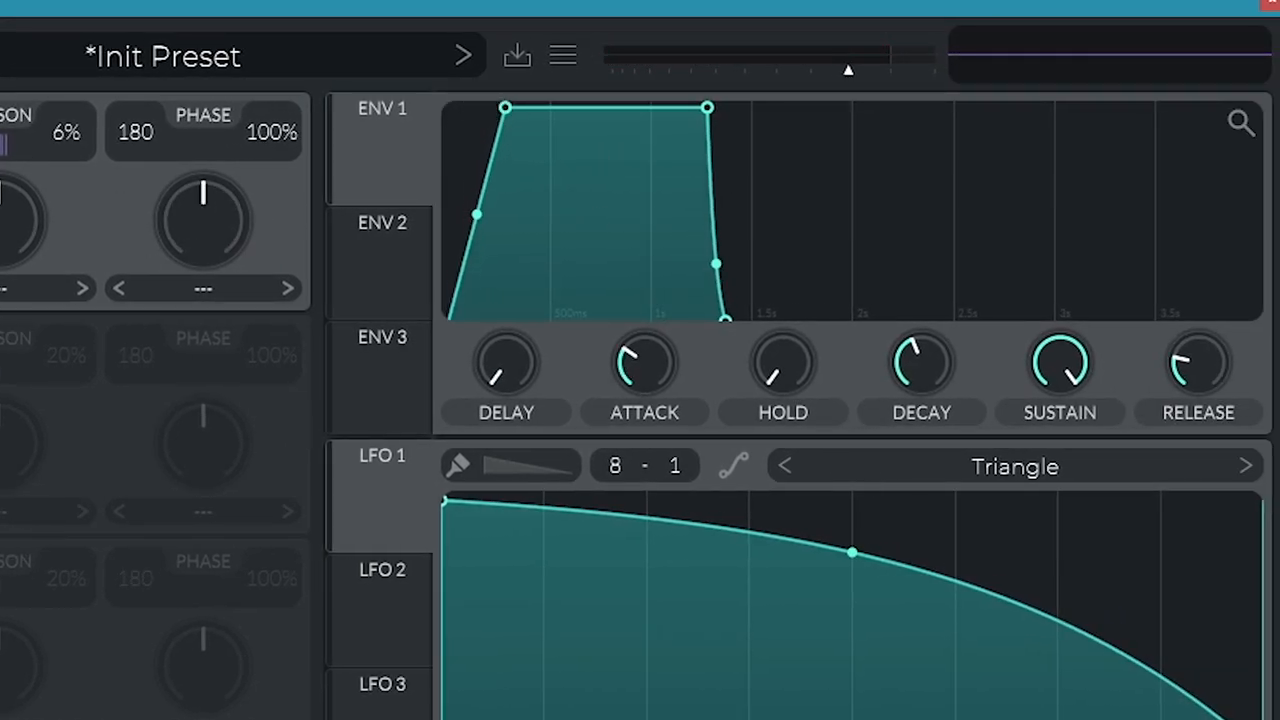
pyautogui.moveTo(505, 108); pyautogui.dragTo(530, 108)
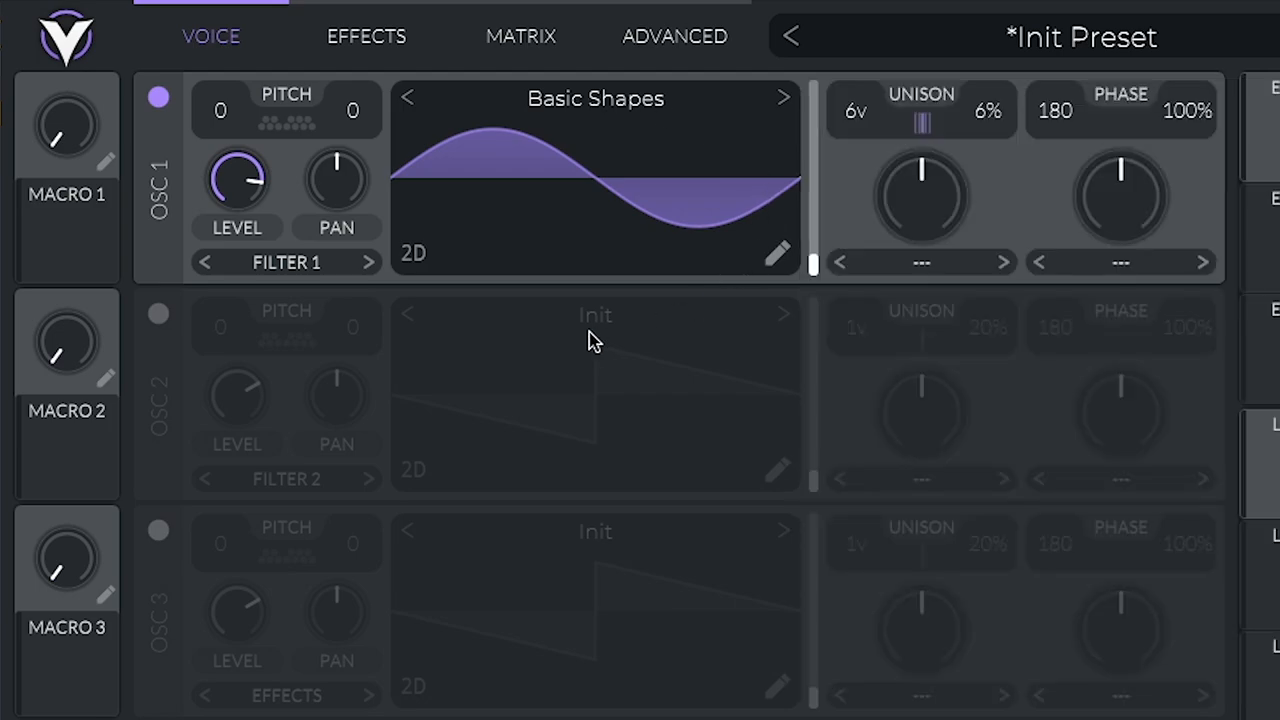
pyautogui.moveTo(818, 245); pyautogui.dragTo(828, 197)
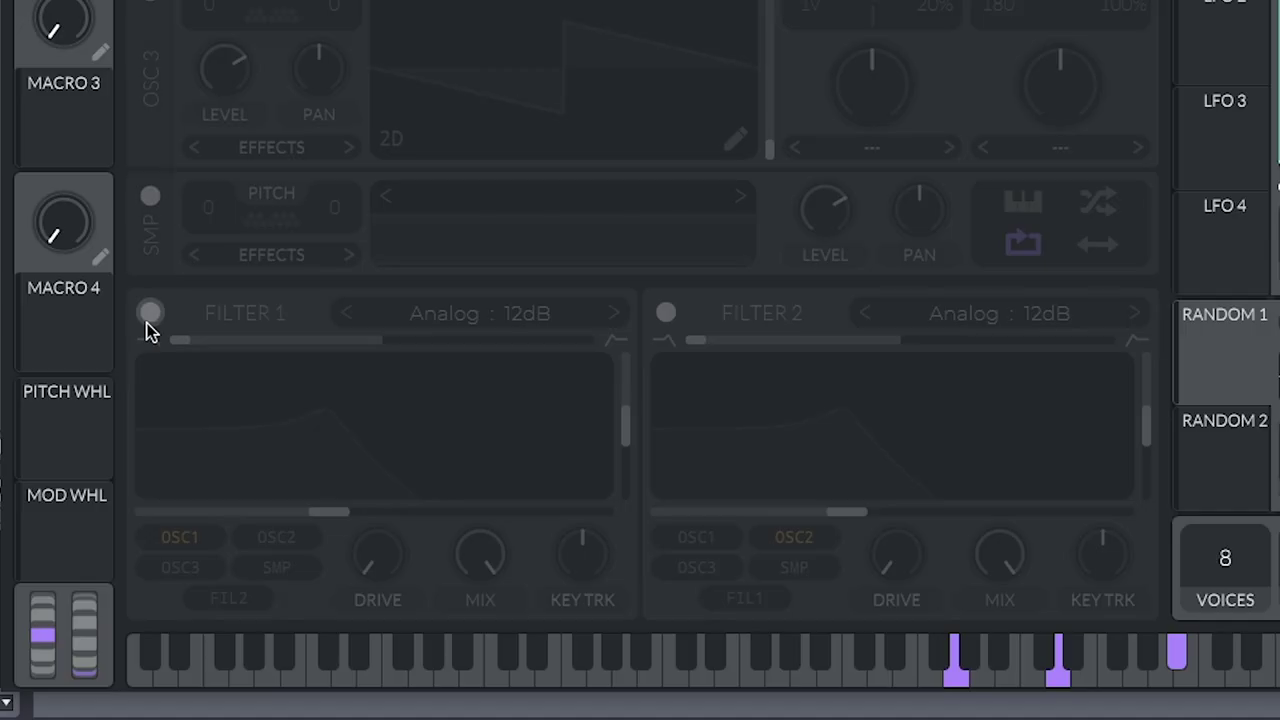
# Turn on Filter 1 and settle its cutoff low with adjusted resonance while auditioning a note
pyautogui.click(150, 312)
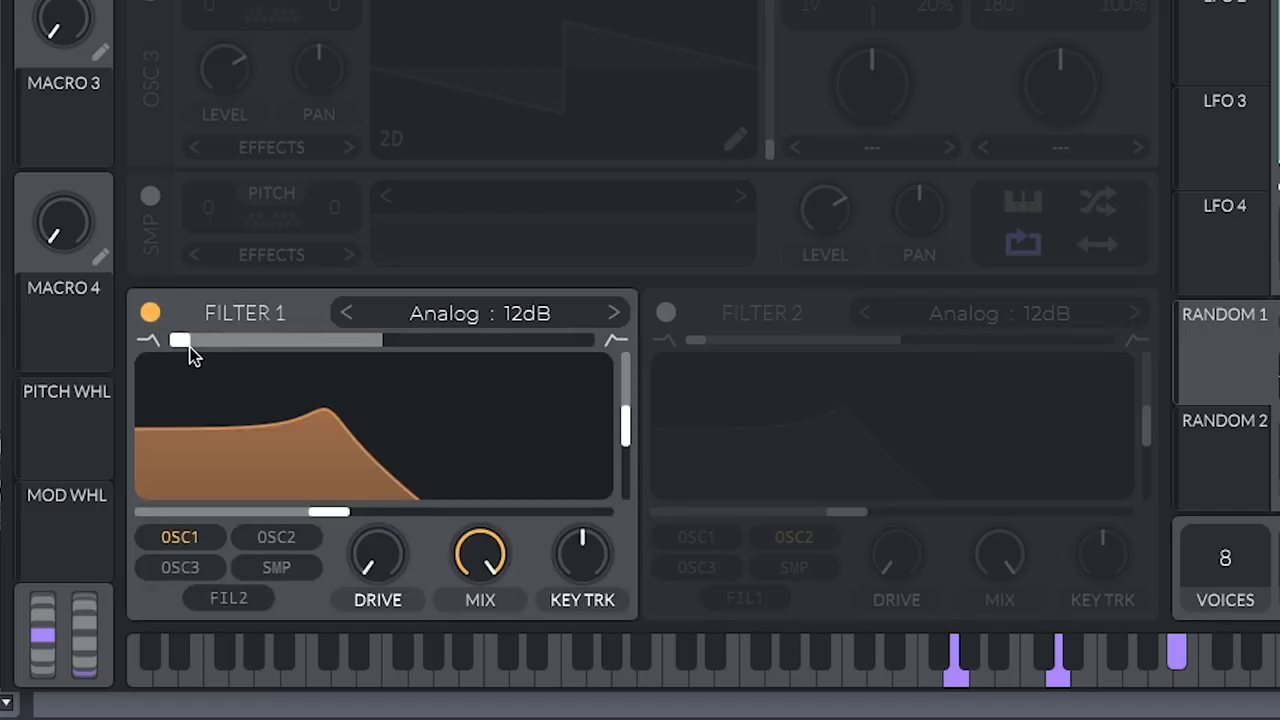
pyautogui.moveTo(190, 342)
pyautogui.mouseDown()
pyautogui.moveTo(303, 352)
pyautogui.moveTo(180, 345)
pyautogui.mouseUp()
pyautogui.moveTo(325, 513); pyautogui.dragTo(500, 513)
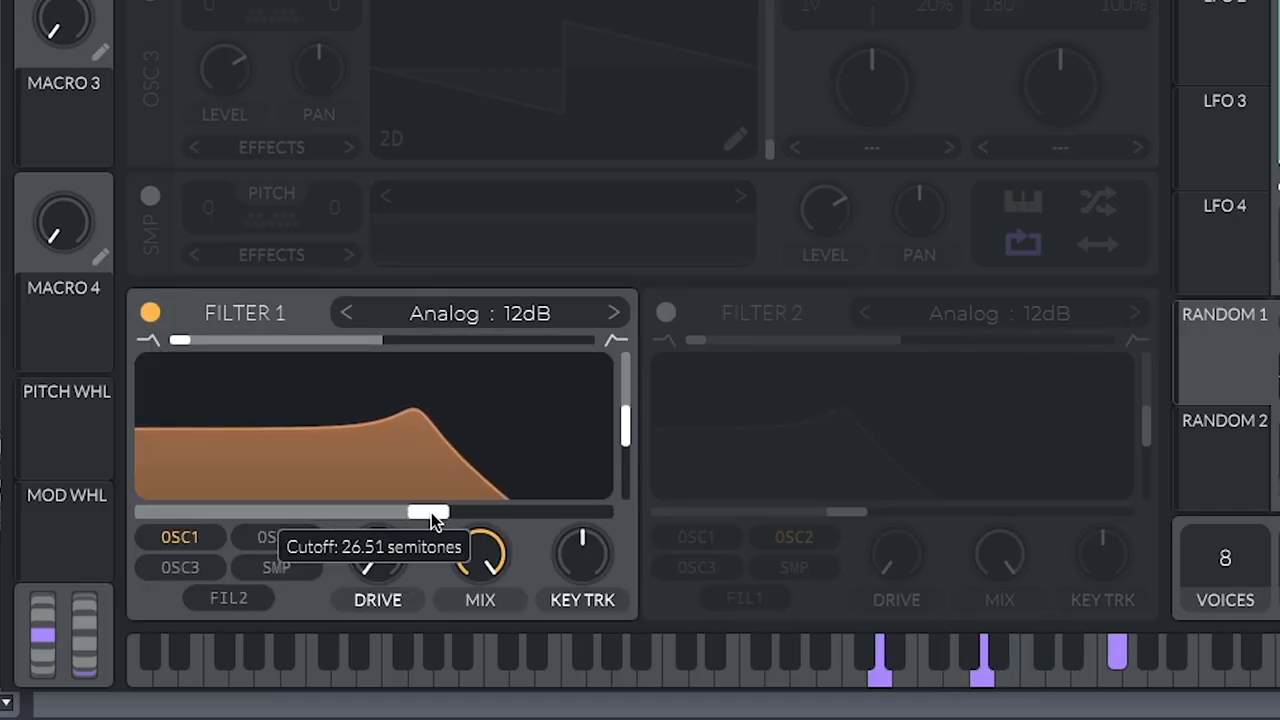
pyautogui.moveTo(624, 425); pyautogui.dragTo(621, 485)
pyautogui.moveTo(500, 513); pyautogui.dragTo(600, 513)
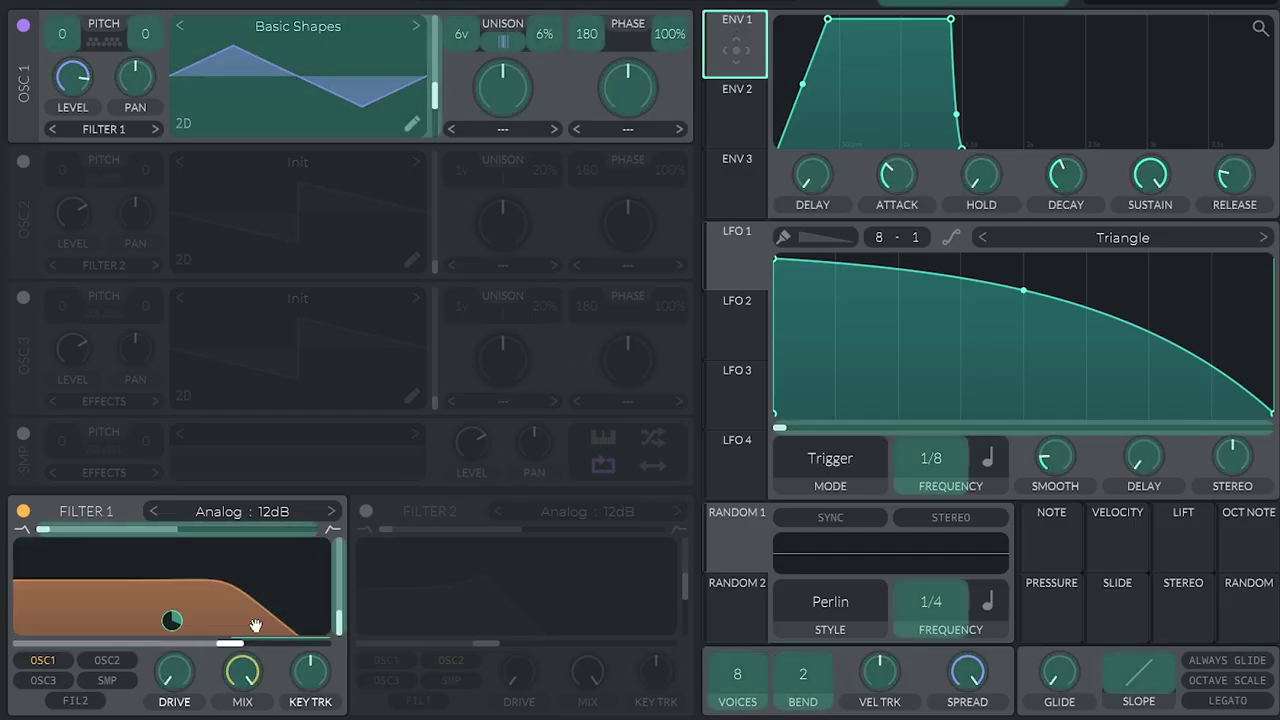
pyautogui.moveTo(240, 643); pyautogui.dragTo(228, 645)
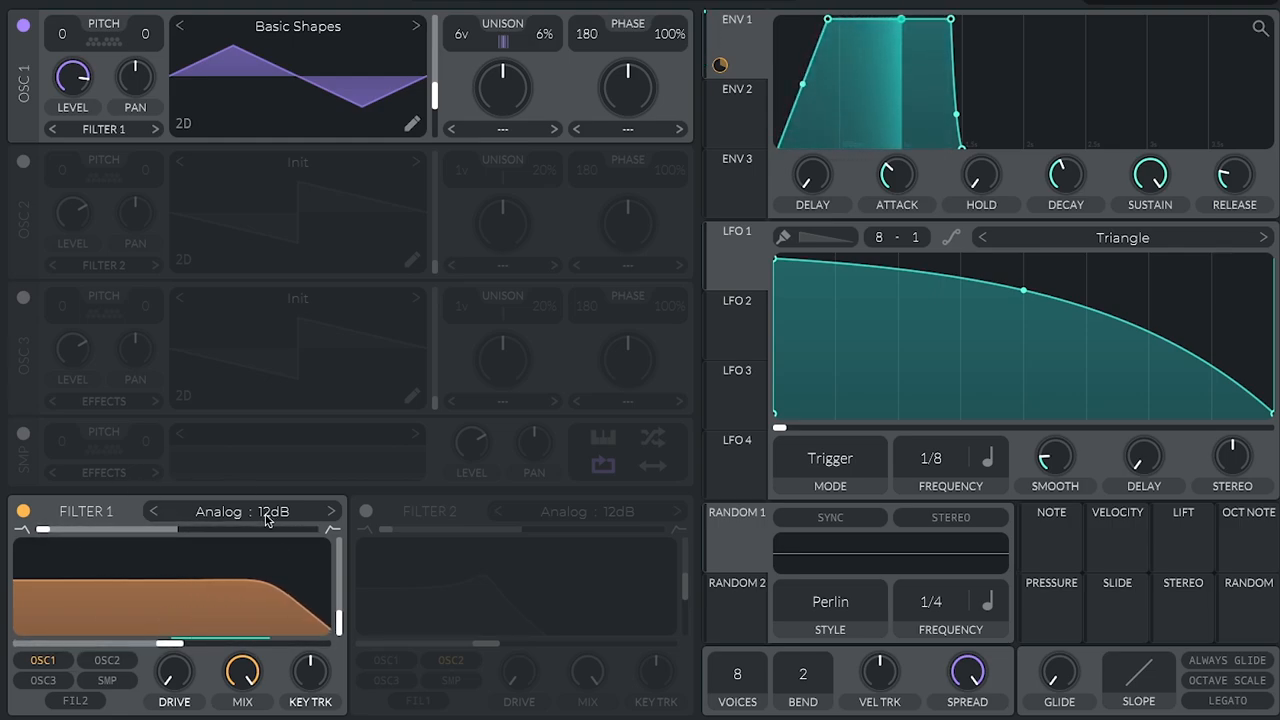
pyautogui.moveTo(172, 643); pyautogui.dragTo(199, 645)
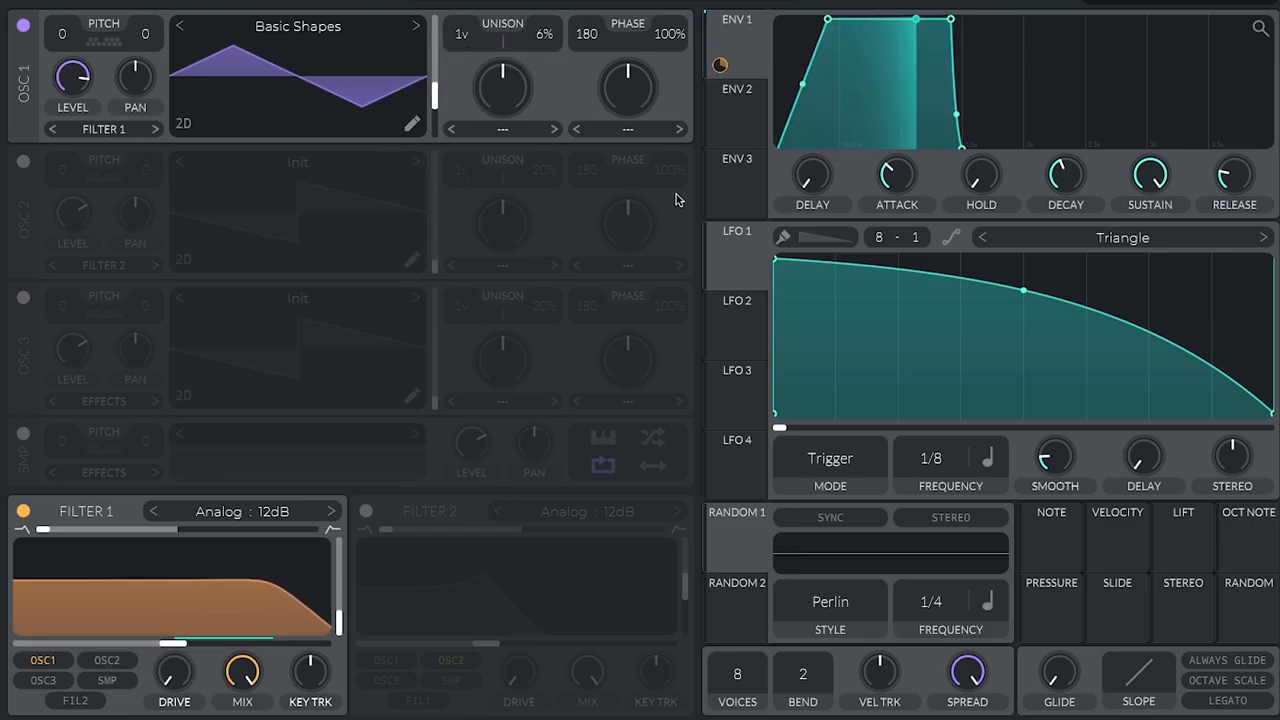
pyautogui.moveTo(199, 644); pyautogui.dragTo(173, 650)
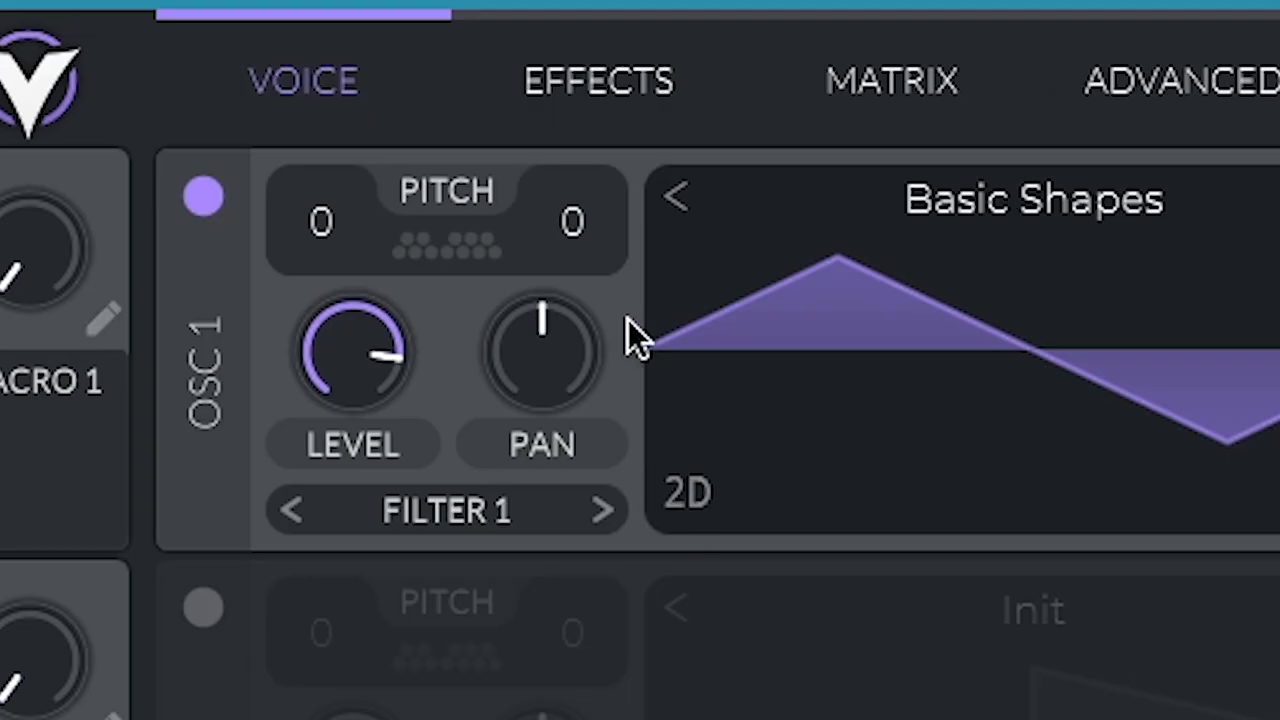
# Boost the EQ's middle band and enable distortion with the drive raised to about 6 dB
pyautogui.click(600, 80)
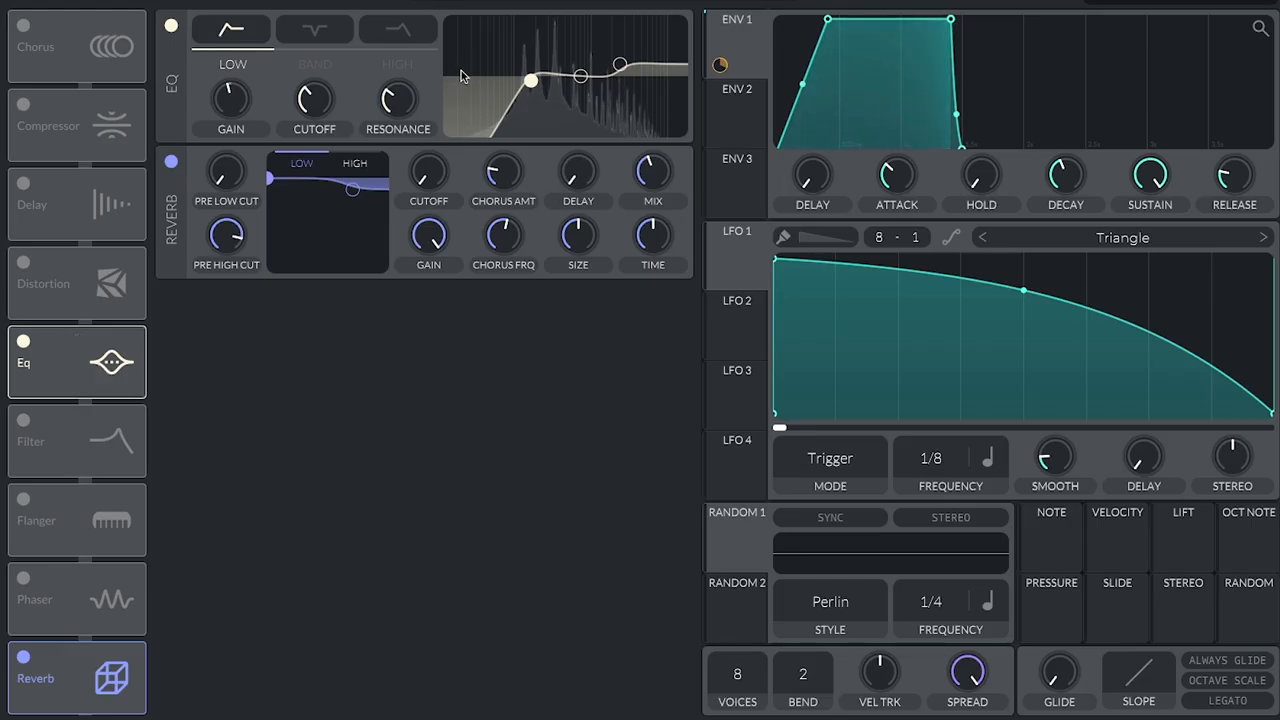
pyautogui.moveTo(620, 65); pyautogui.dragTo(593, 78)
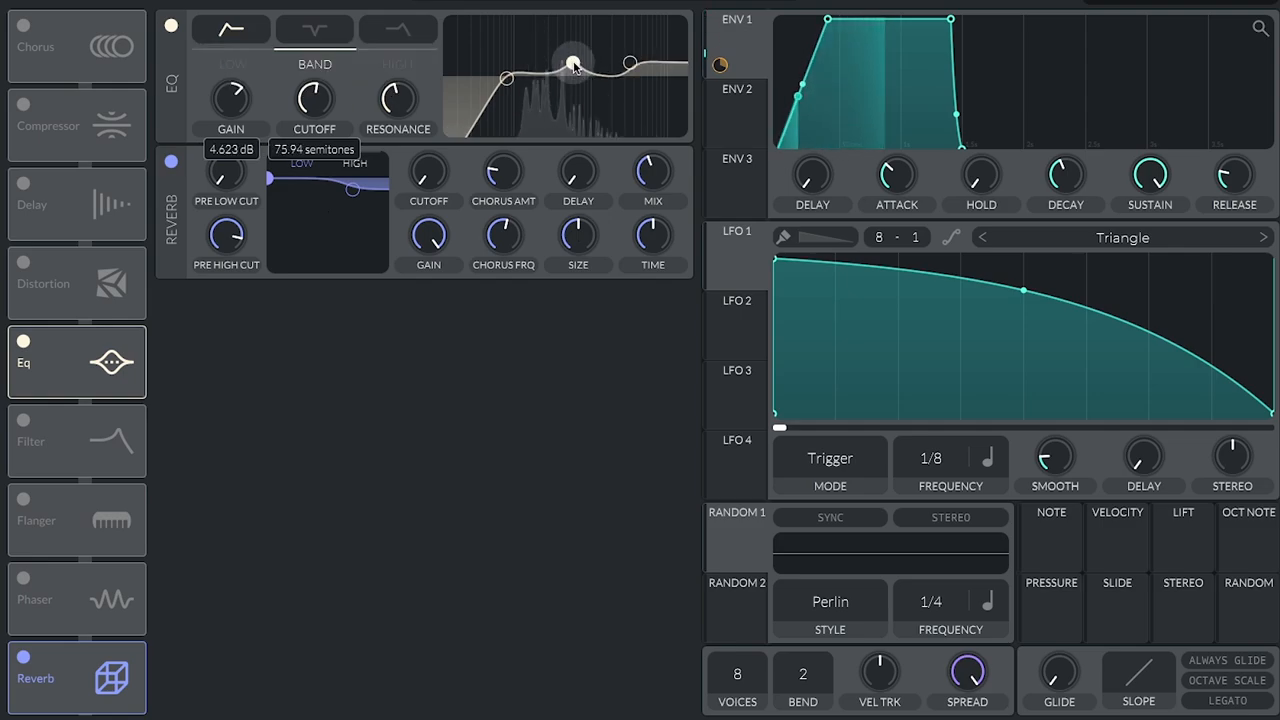
pyautogui.click(24, 262)
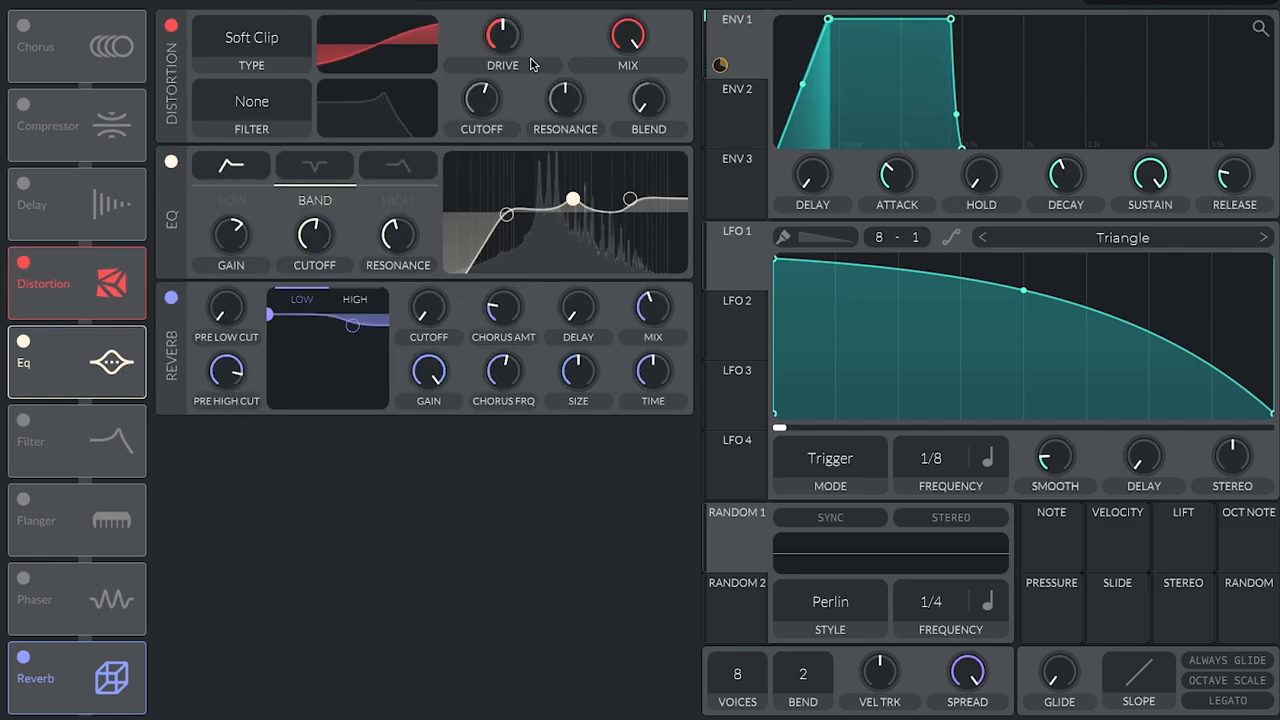
pyautogui.moveTo(502, 48); pyautogui.dragTo(528, 40)
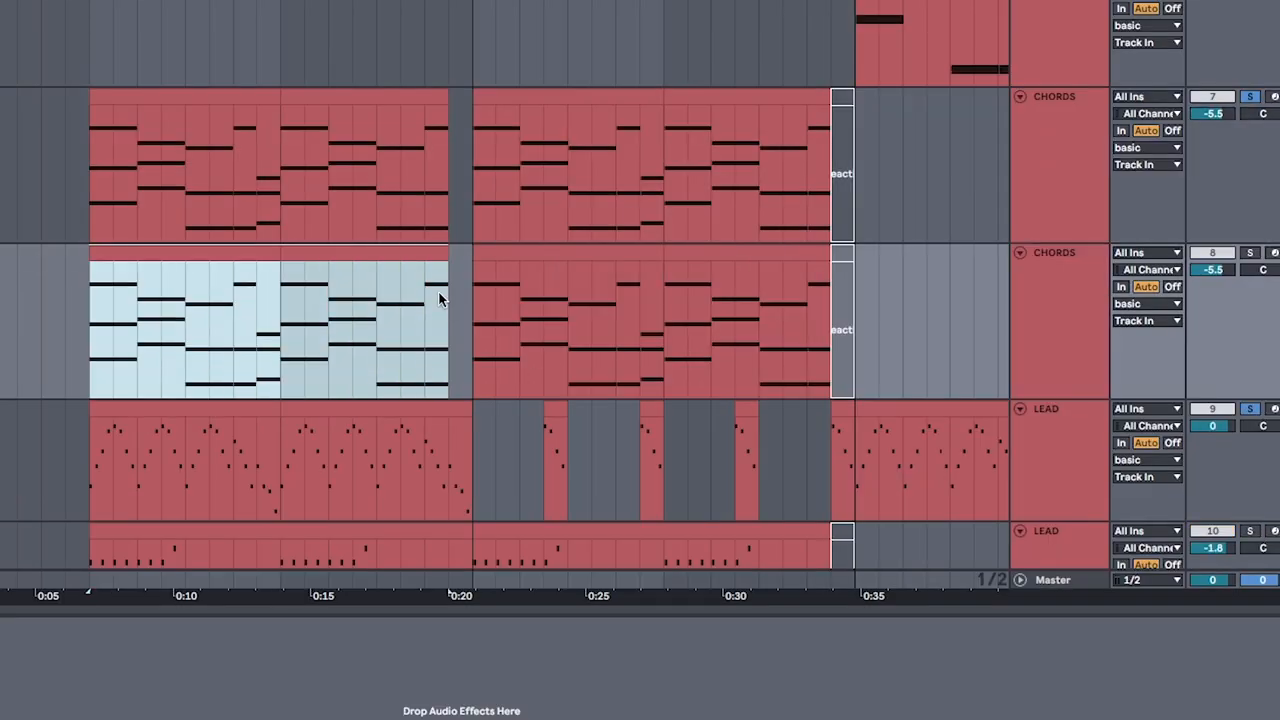
# Delete the first chords clip, move the two lead clips onto the CHORDS track and open its Vital
pyautogui.press('Delete')
pyautogui.click(191, 412)
pyautogui.moveTo(180, 408); pyautogui.dragTo(210, 355)
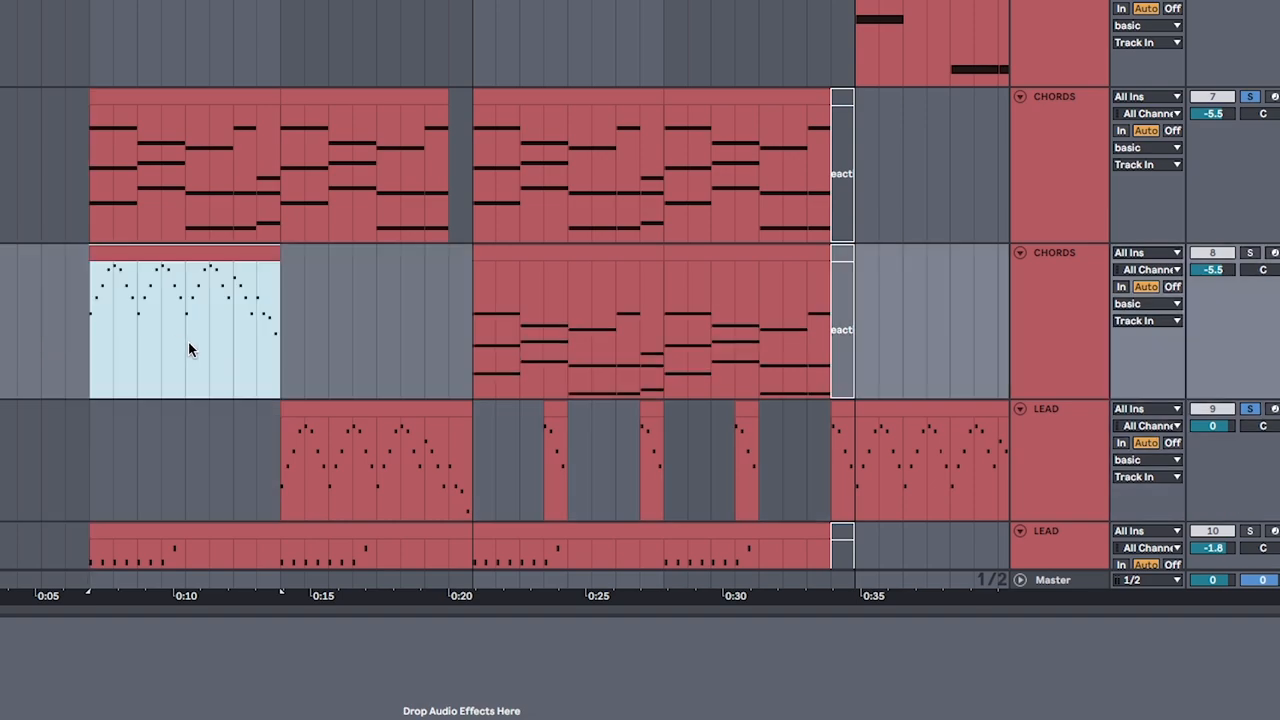
pyautogui.moveTo(353, 410); pyautogui.dragTo(353, 339)
pyautogui.click(82, 342)
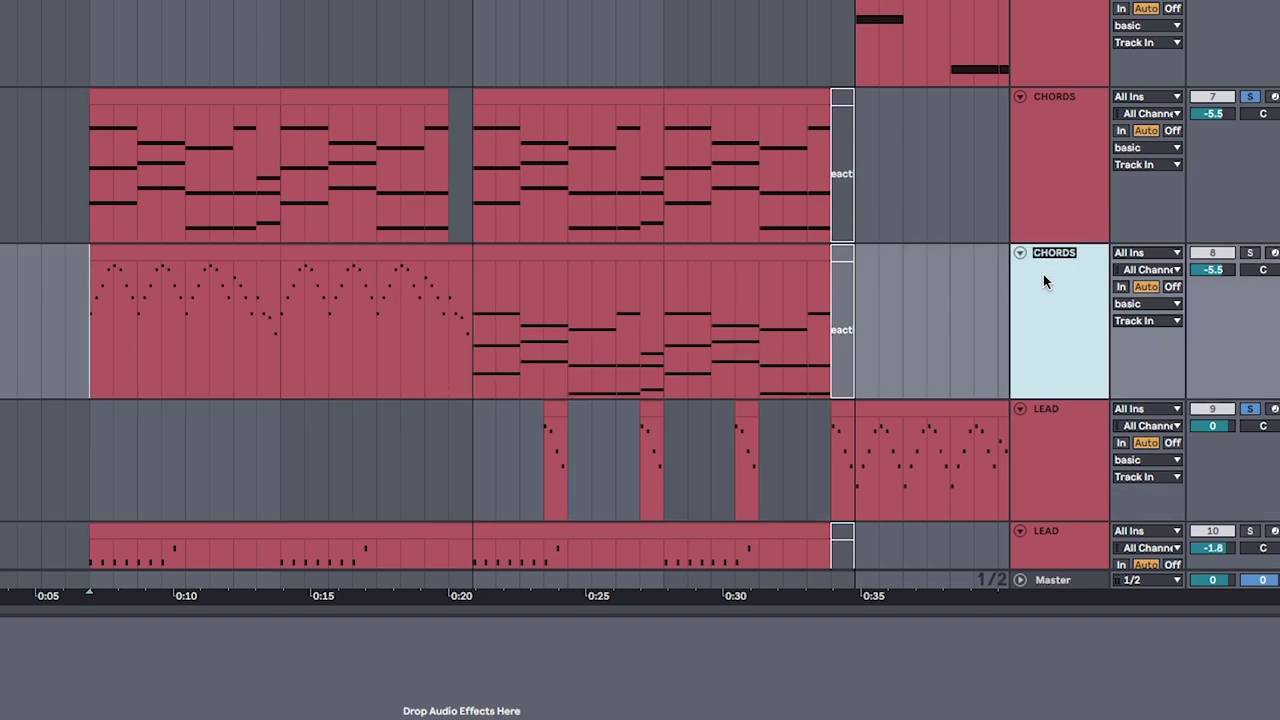
pyautogui.doubleClick(1043, 274)
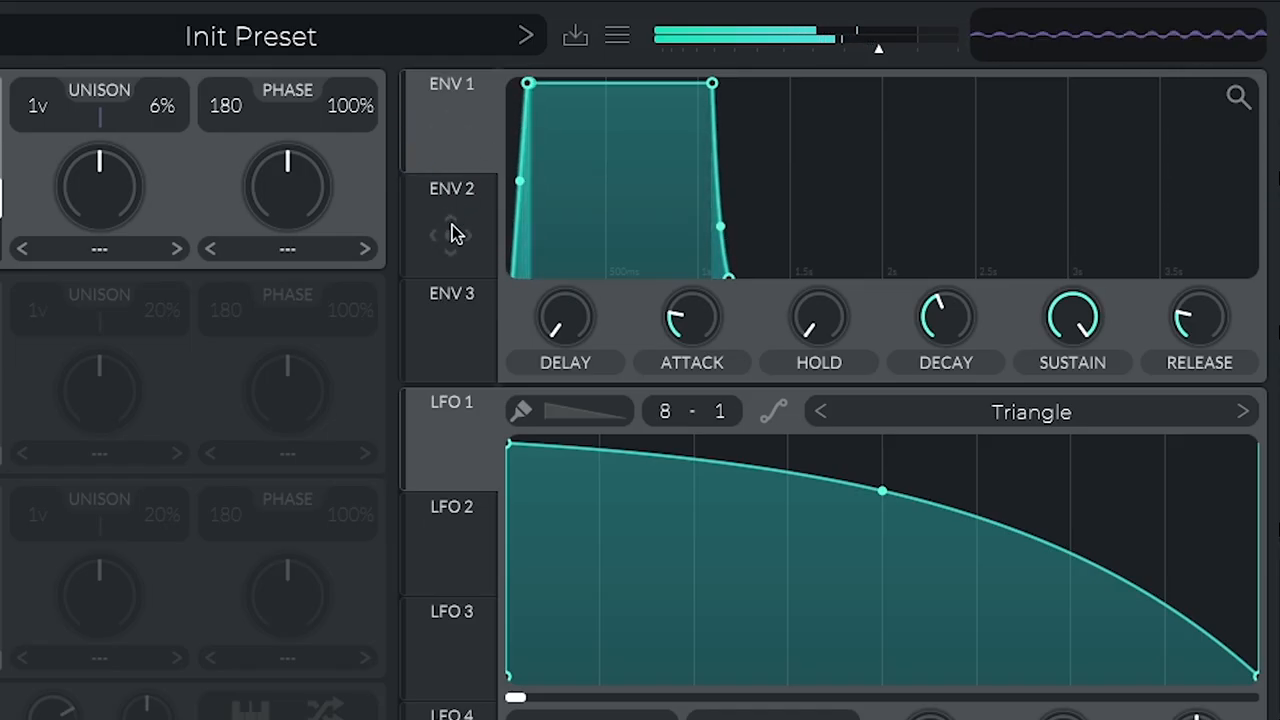
# Shape ENV 2 into a quick decay and route it to Filter 1's cutoff
pyautogui.click(455, 233)
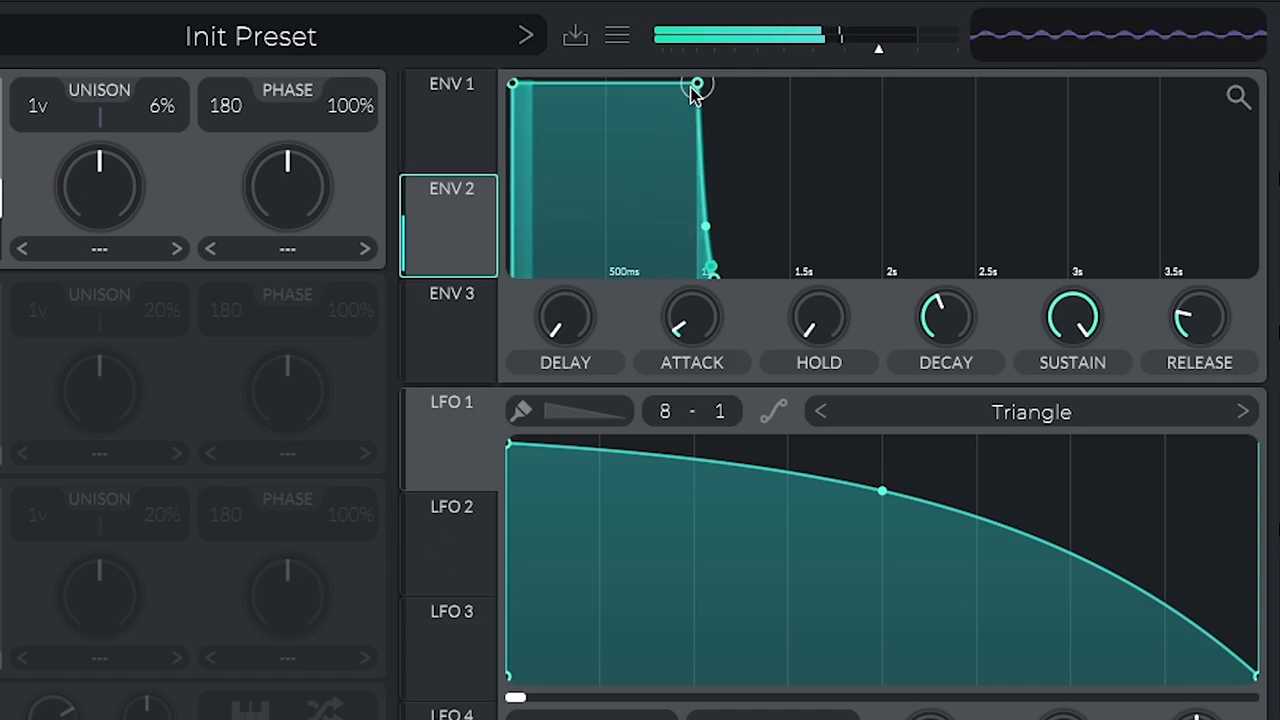
pyautogui.moveTo(697, 86); pyautogui.dragTo(572, 276)
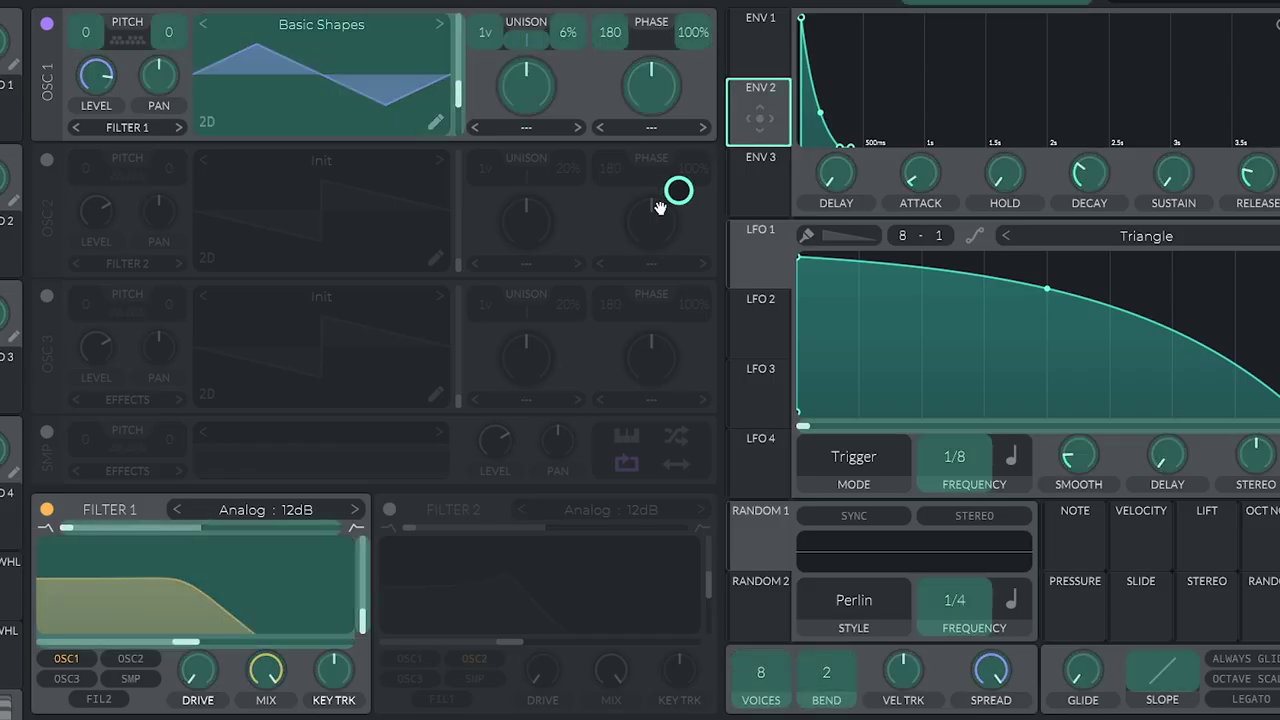
pyautogui.moveTo(455, 233)
pyautogui.mouseDown()
pyautogui.moveTo(196, 630)
pyautogui.moveTo(238, 645)
pyautogui.mouseUp()
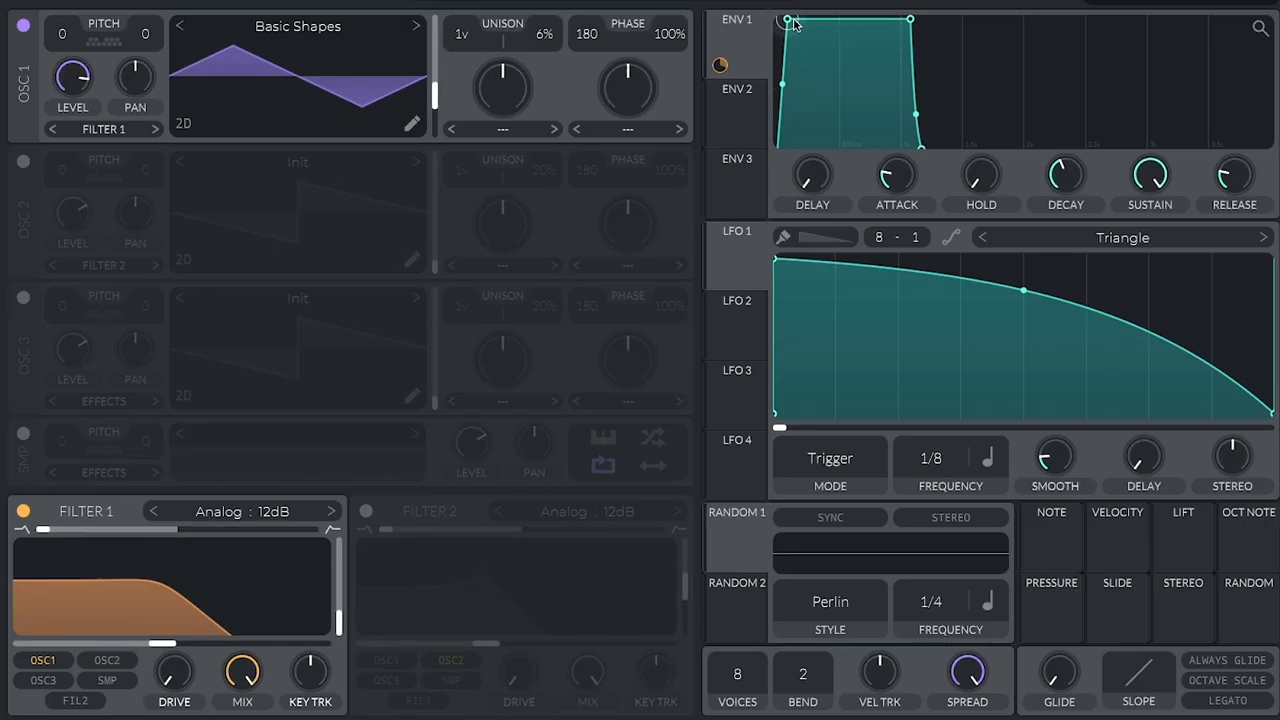
# Lengthen the amp envelope's attack and release, set oscillator 1 to five voices, lower cutoff and raise reverb mix to about 64.5%
pyautogui.moveTo(789, 20); pyautogui.dragTo(936, 26)
pyautogui.moveTo(1028, 148); pyautogui.dragTo(1185, 148)
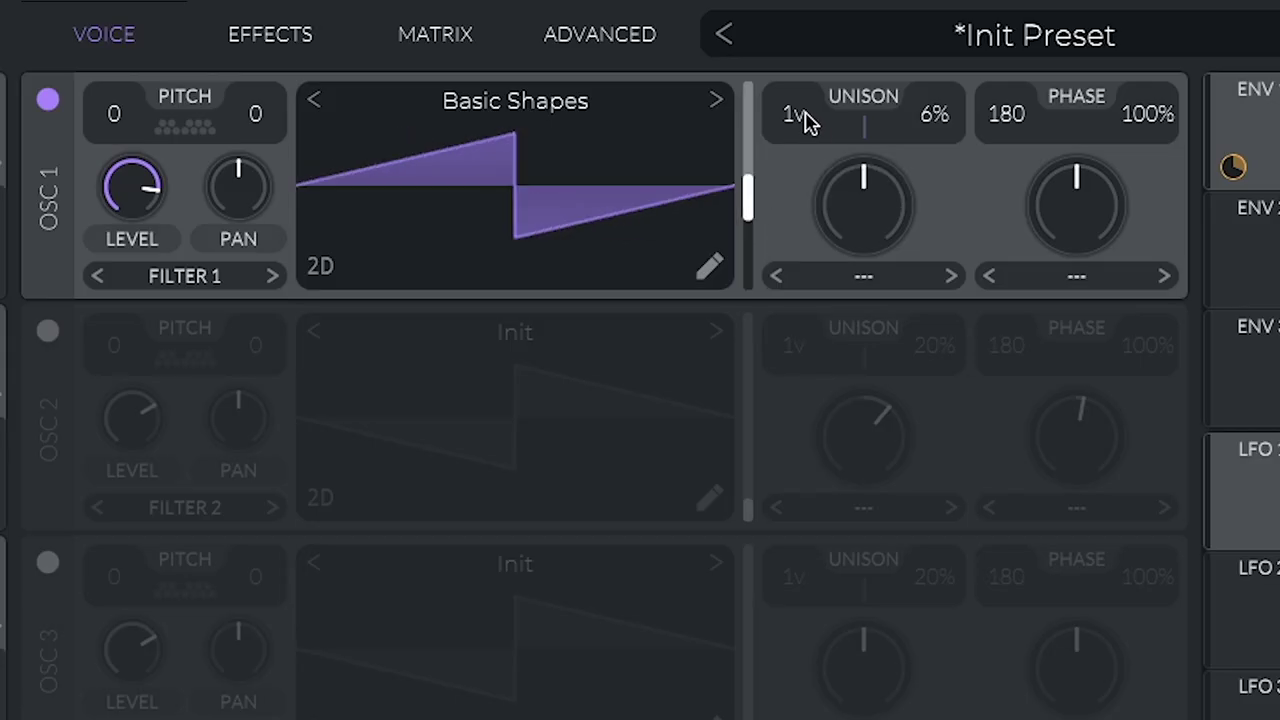
pyautogui.moveTo(800, 116); pyautogui.dragTo(818, 55)
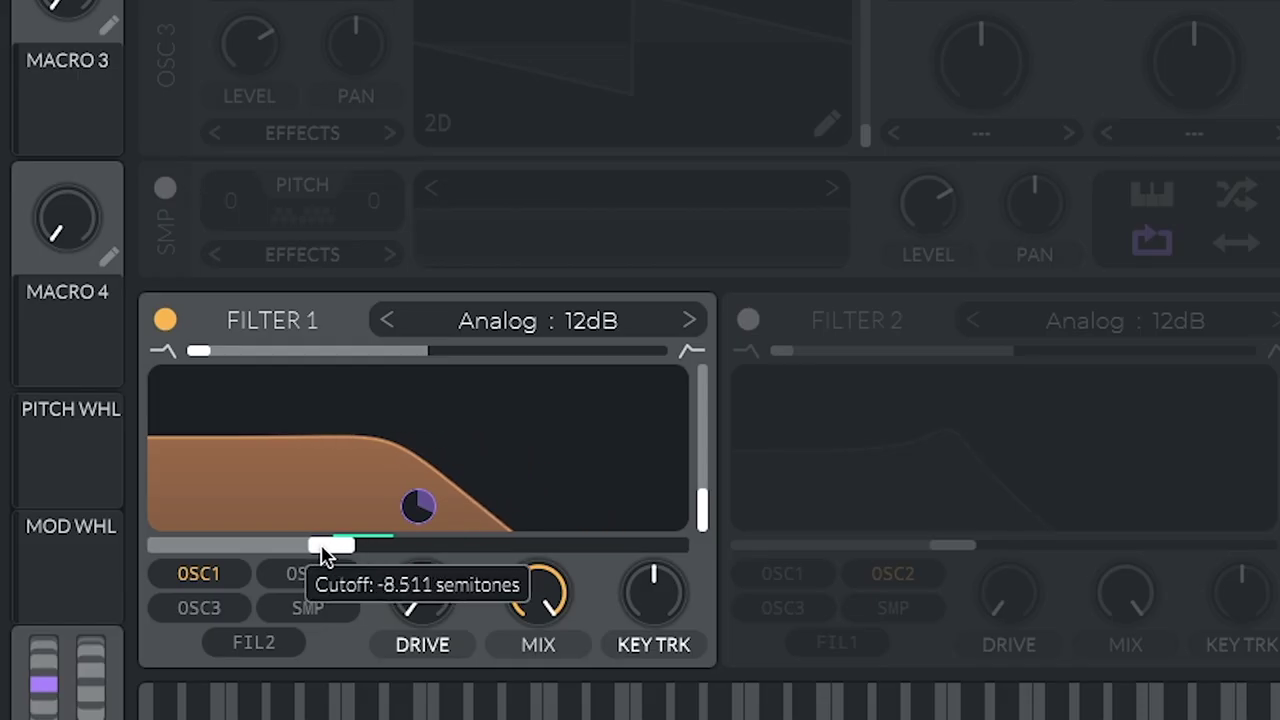
pyautogui.moveTo(340, 545); pyautogui.dragTo(278, 545)
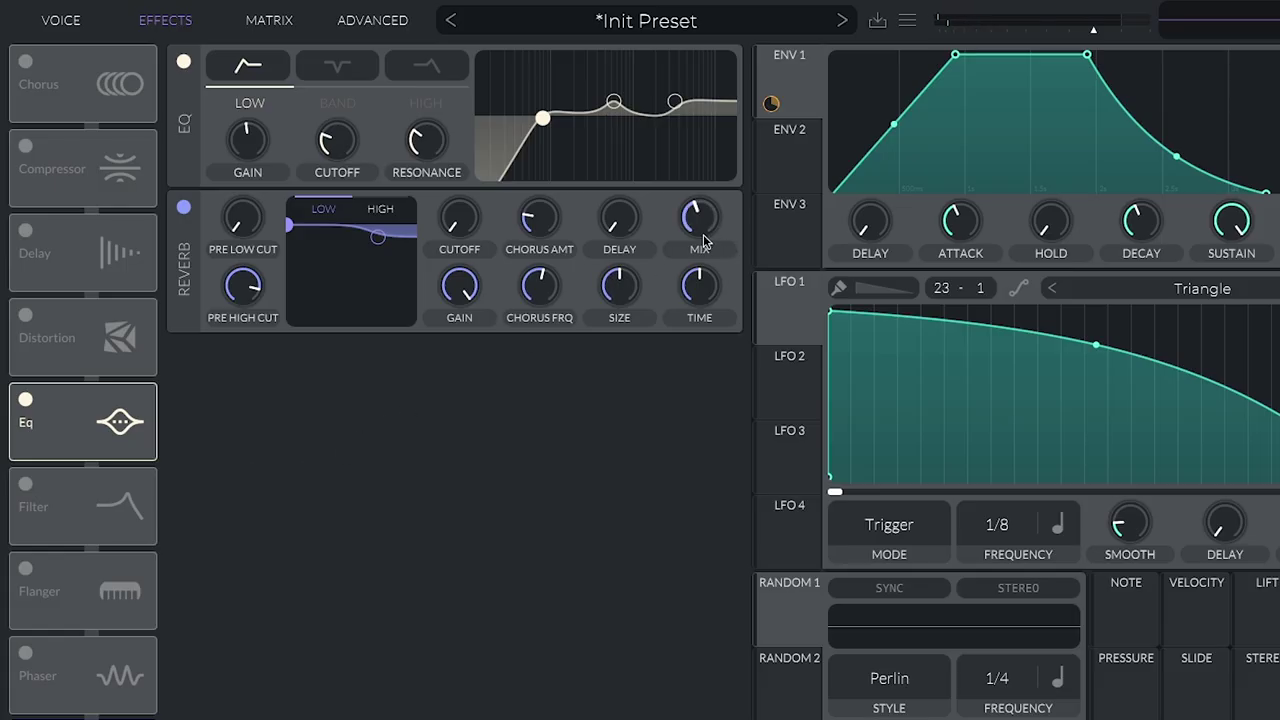
pyautogui.moveTo(700, 237); pyautogui.dragTo(715, 205)
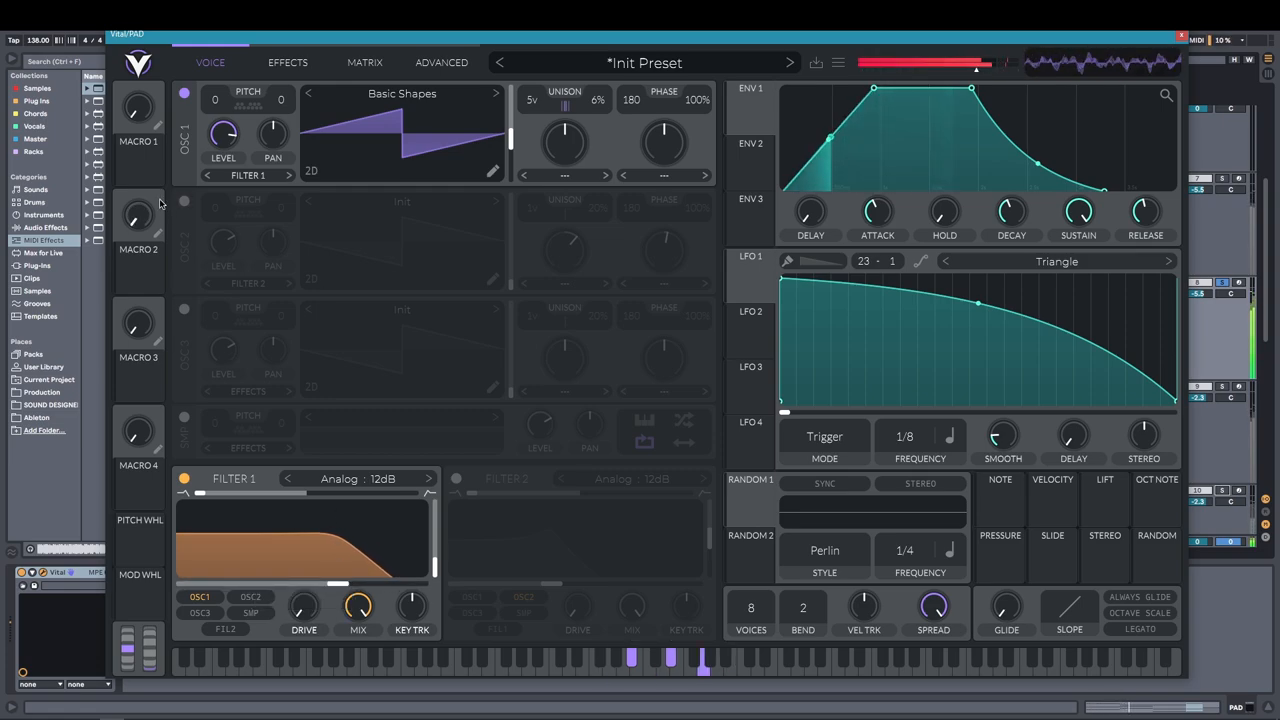
# Turn on oscillator 2 and load the Basic Shapes wavetable on it
pyautogui.click(184, 201)
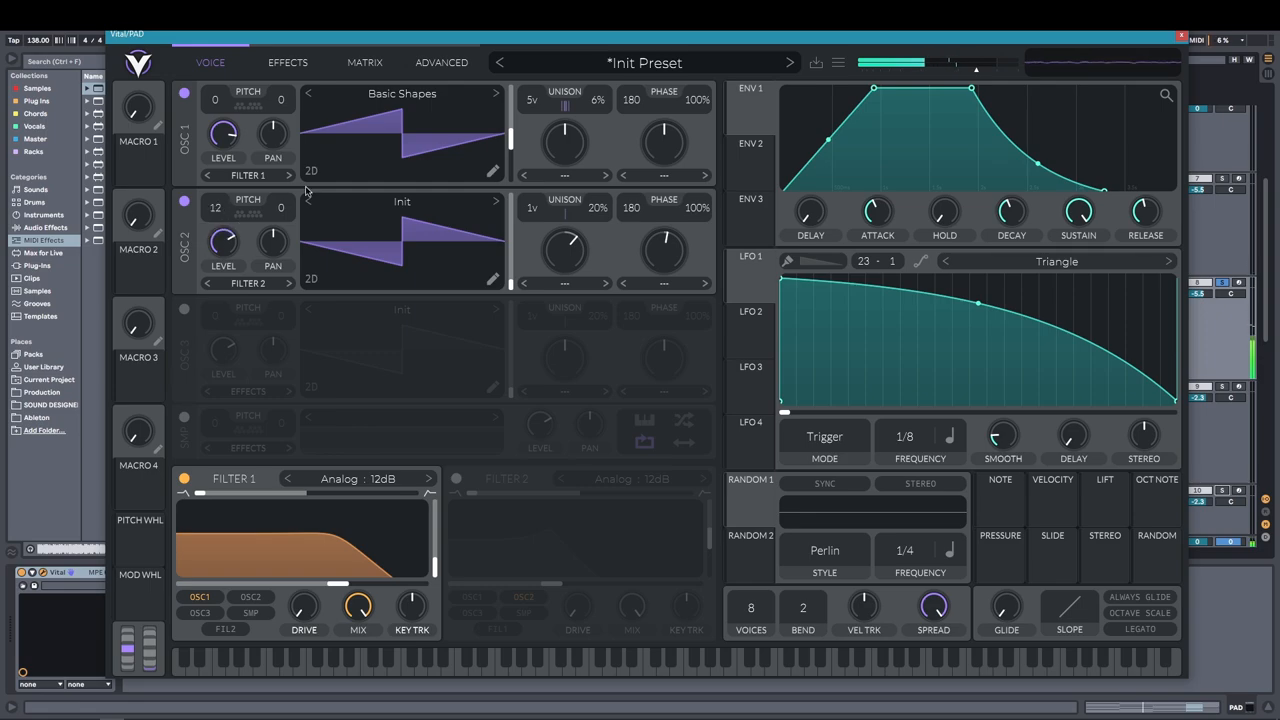
pyautogui.click(499, 206)
pyautogui.doubleClick(760, 228)
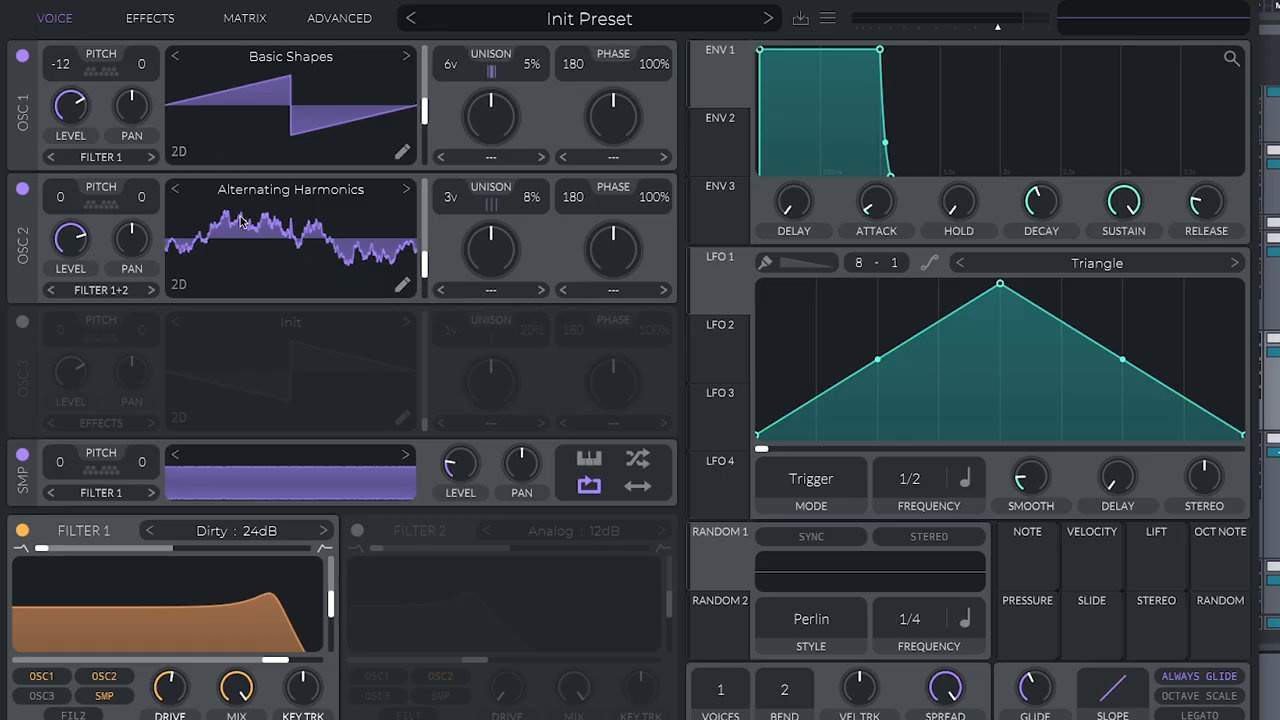
# Set both oscillators to Basic Shapes sine waves with a single unison voice each
pyautogui.click(277, 204)
pyautogui.click(760, 229)
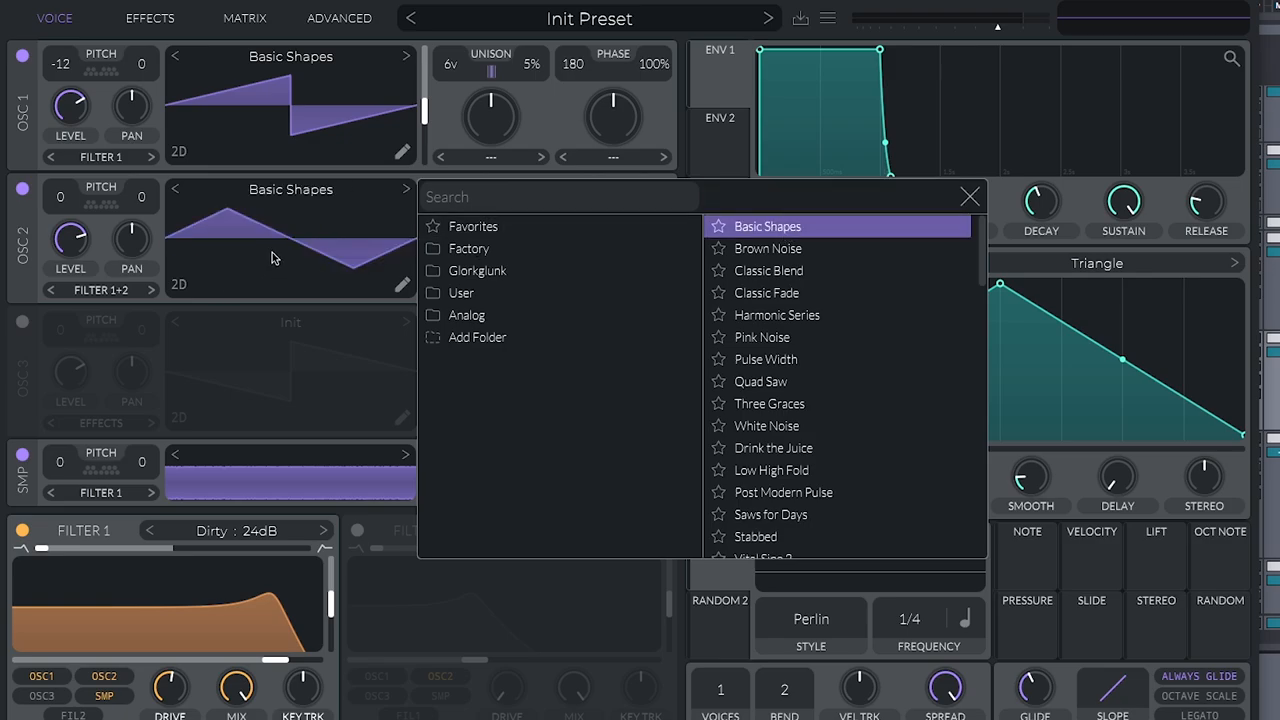
pyautogui.click(274, 258)
pyautogui.moveTo(425, 262); pyautogui.dragTo(425, 290)
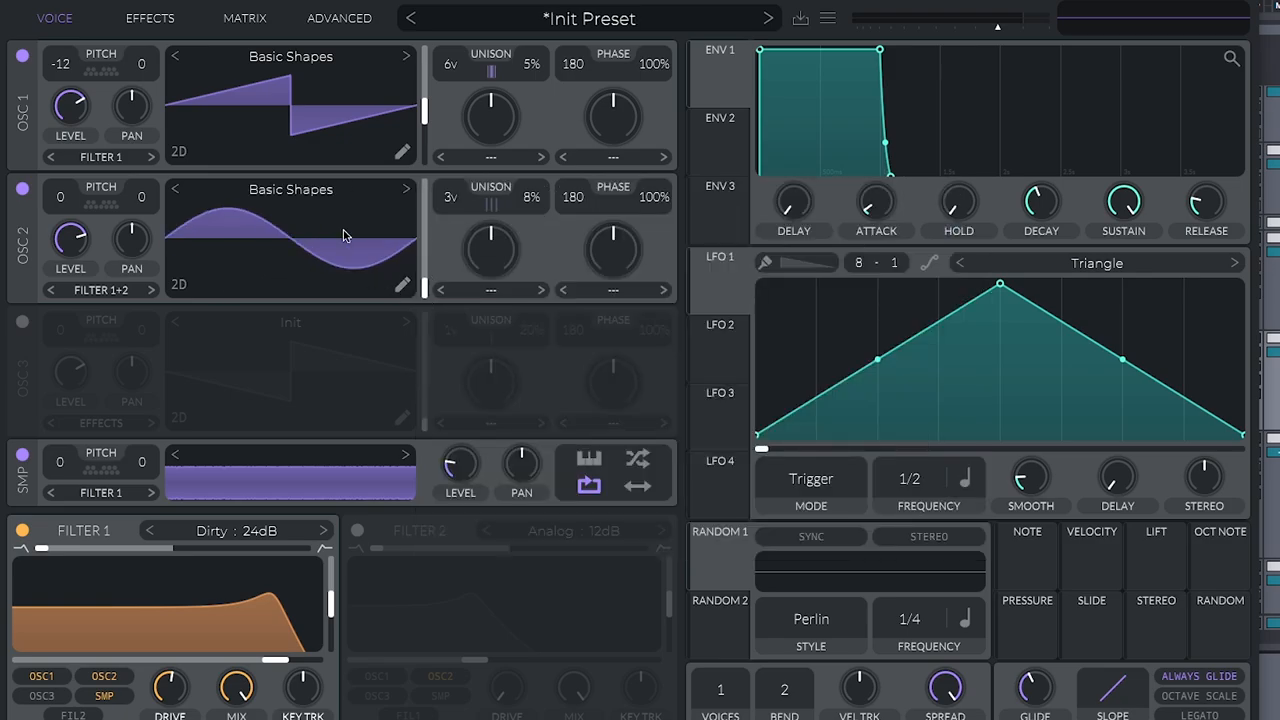
pyautogui.click(291, 56)
pyautogui.click(760, 100)
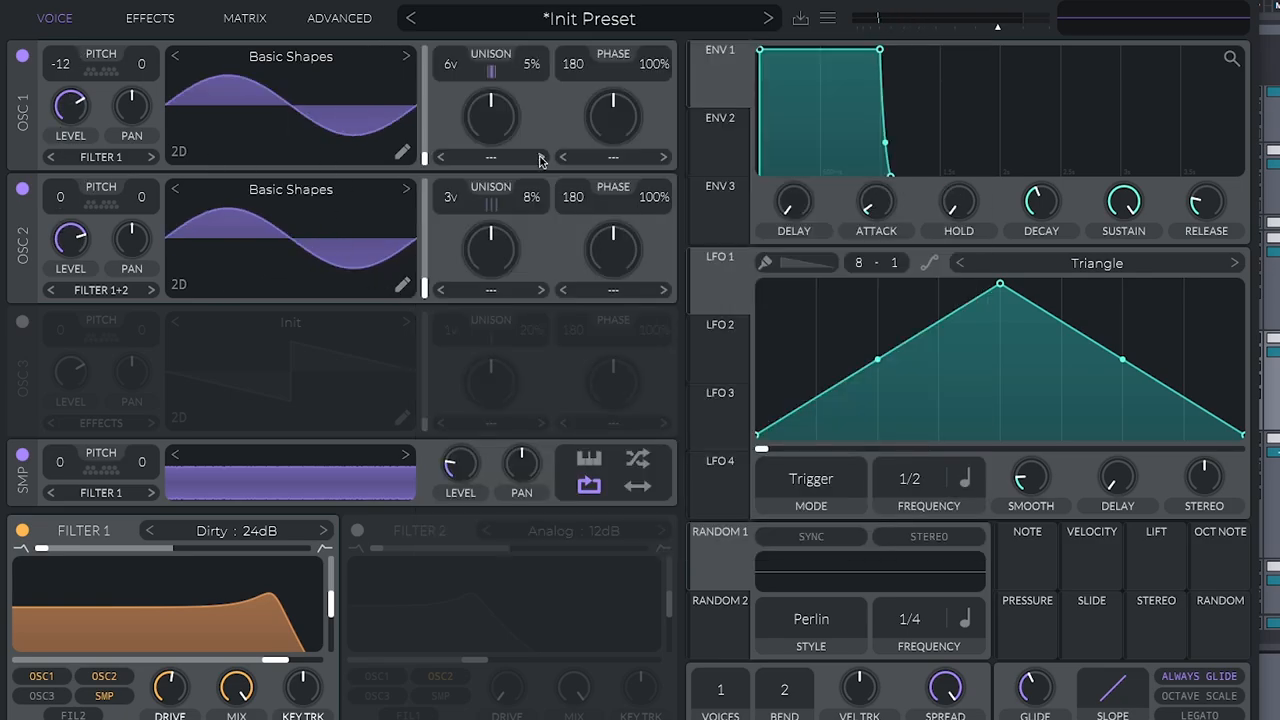
pyautogui.doubleClick(490, 115)
pyautogui.doubleClick(490, 248)
# Set oscillator 1's distortion to FM OSC 2 and raise the FM amount to roughly 48%
pyautogui.click(493, 158)
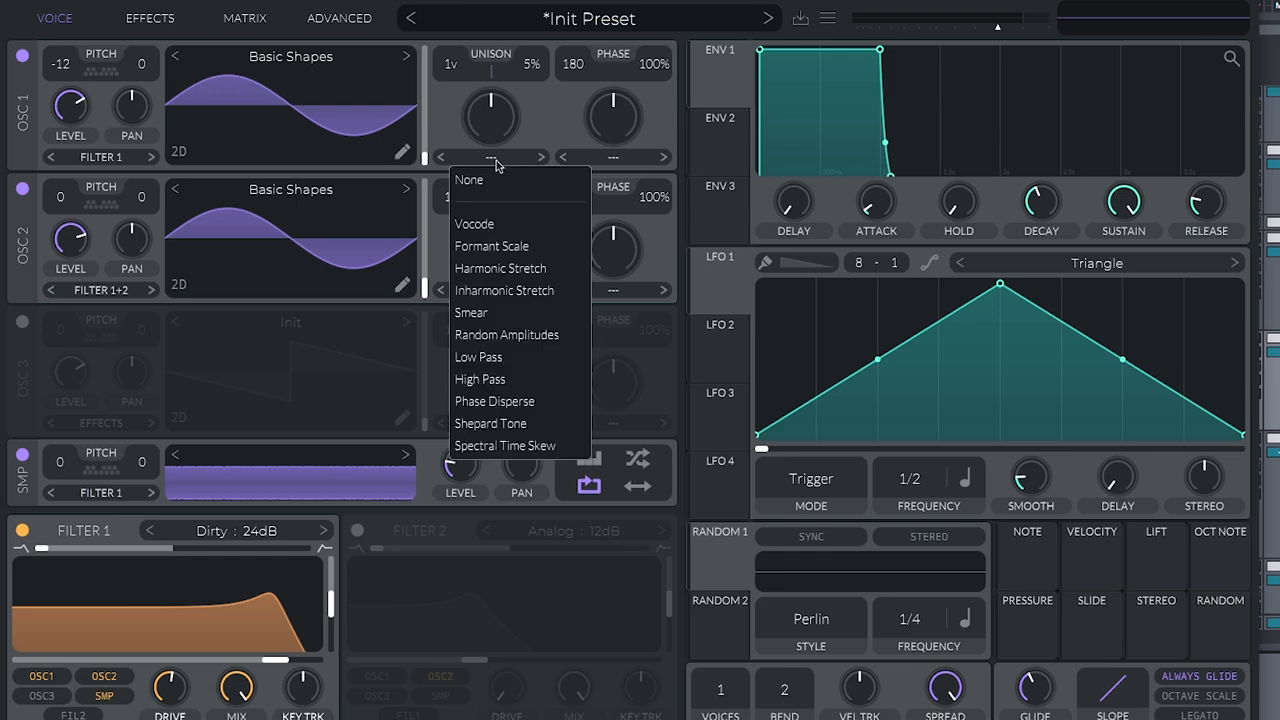
pyautogui.click(469, 180)
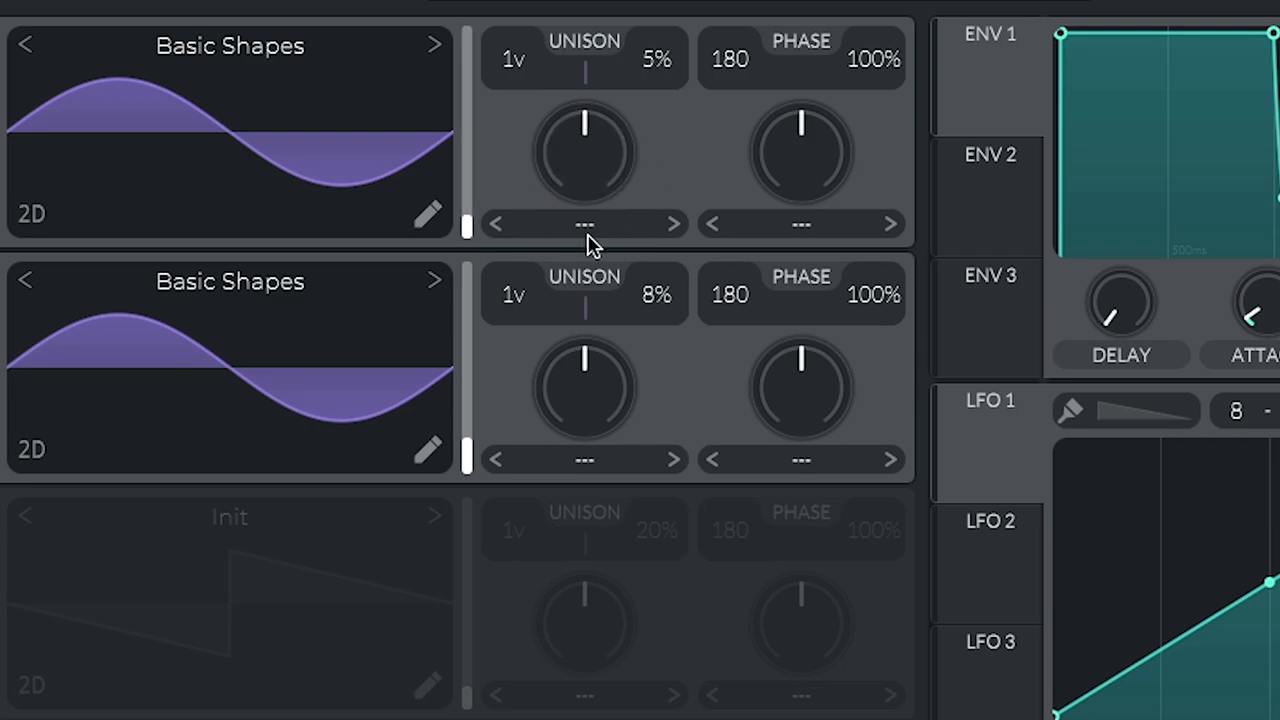
pyautogui.click(588, 225)
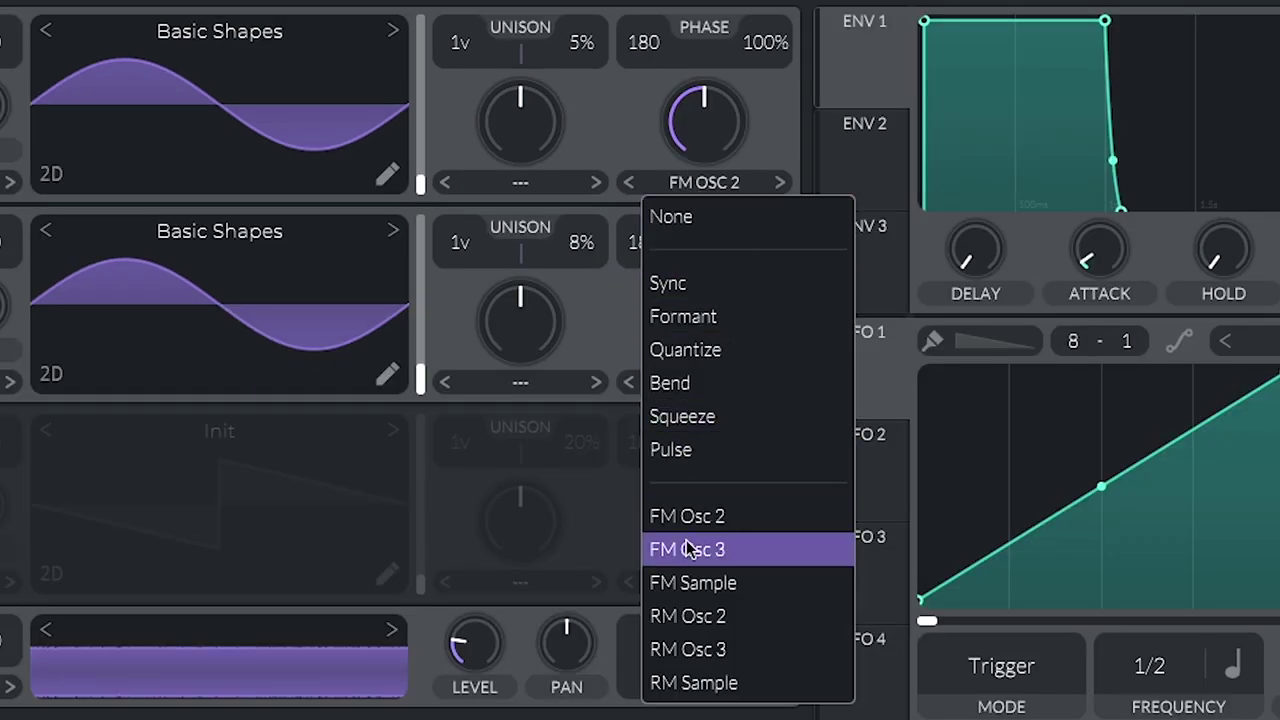
pyautogui.click(698, 540)
pyautogui.moveTo(703, 120)
pyautogui.mouseDown()
pyautogui.moveTo(706, 80)
pyautogui.moveTo(706, 110)
pyautogui.mouseUp()
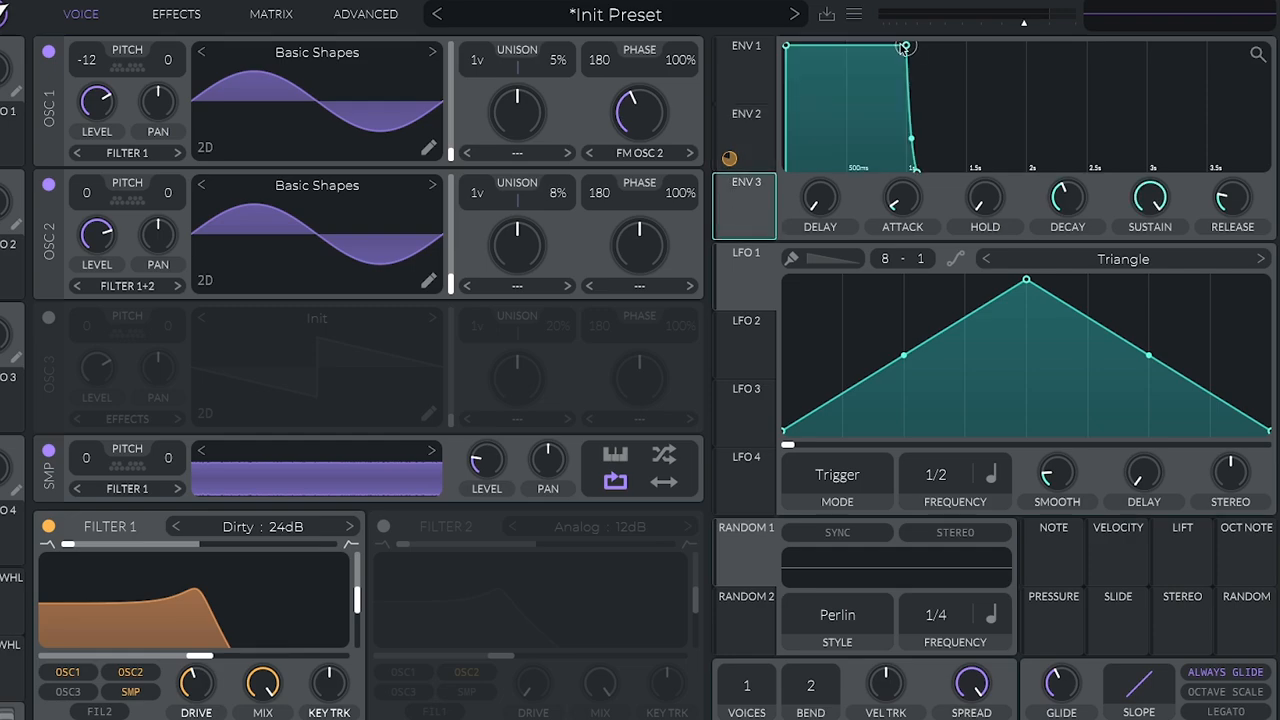
# Shorten the envelope to a quick decay and route Env 3 to Voice Tune in the matrix
pyautogui.moveTo(845, 170); pyautogui.dragTo(803, 172)
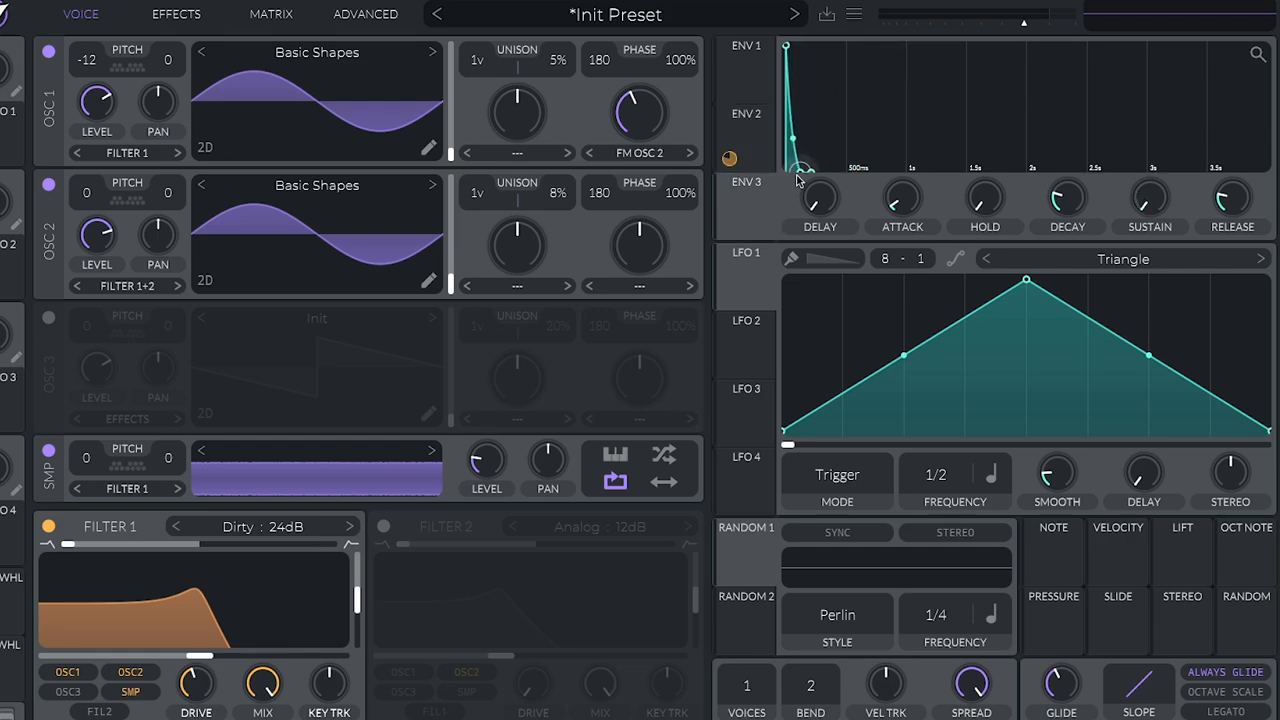
pyautogui.click(271, 14)
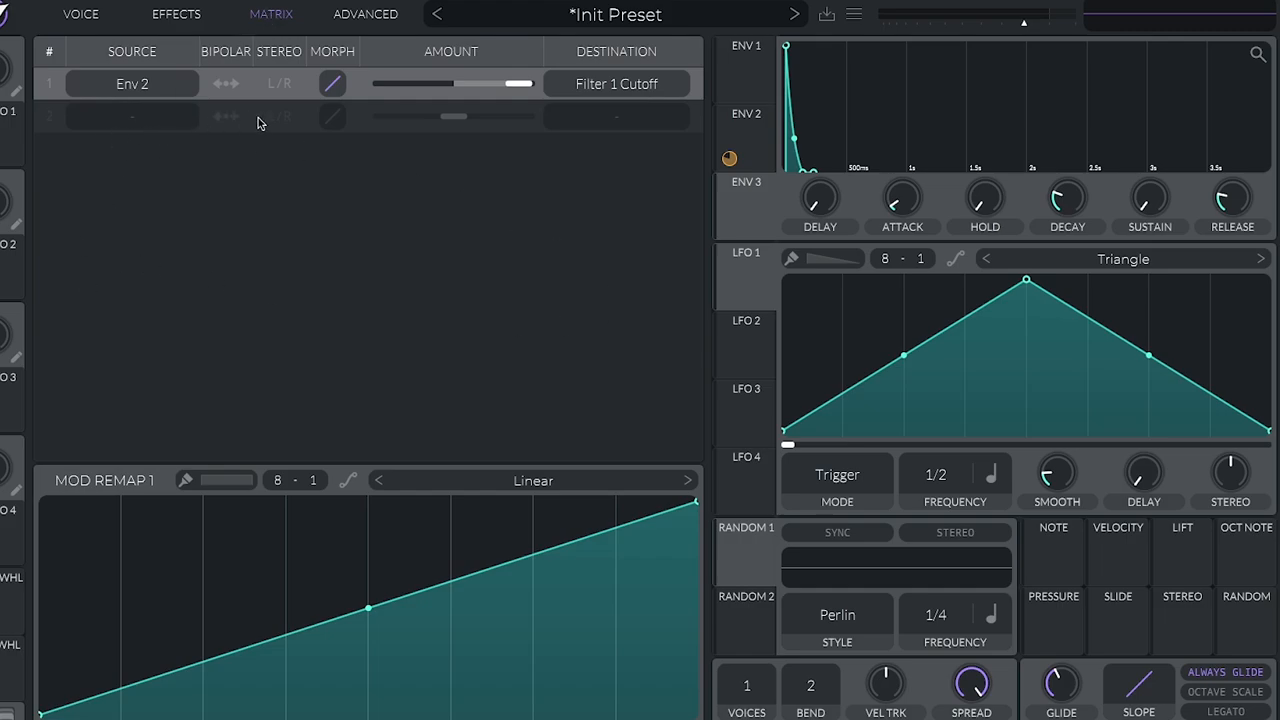
pyautogui.click(132, 116)
pyautogui.click(616, 116)
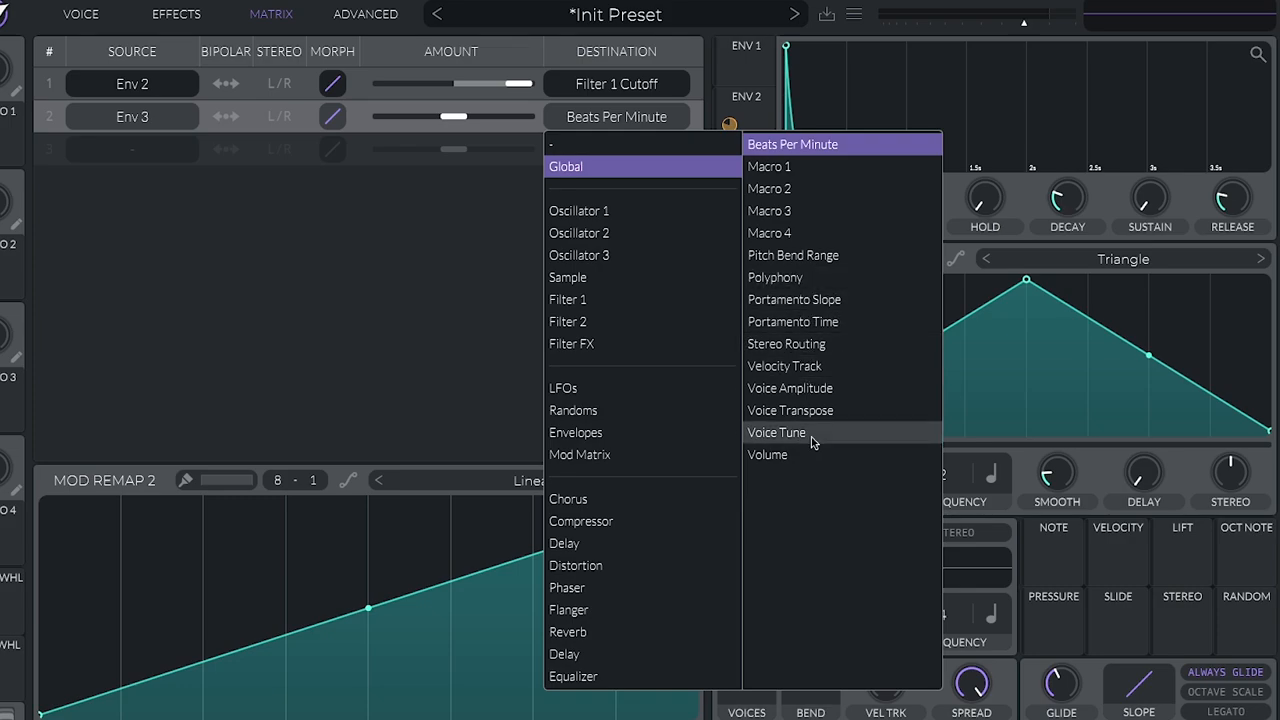
pyautogui.click(777, 432)
# Push the Env 3 route amount near maximum, trying bipolar then leaving it unipolar
pyautogui.moveTo(453, 117)
pyautogui.mouseDown()
pyautogui.moveTo(540, 120)
pyautogui.moveTo(528, 118)
pyautogui.mouseUp()
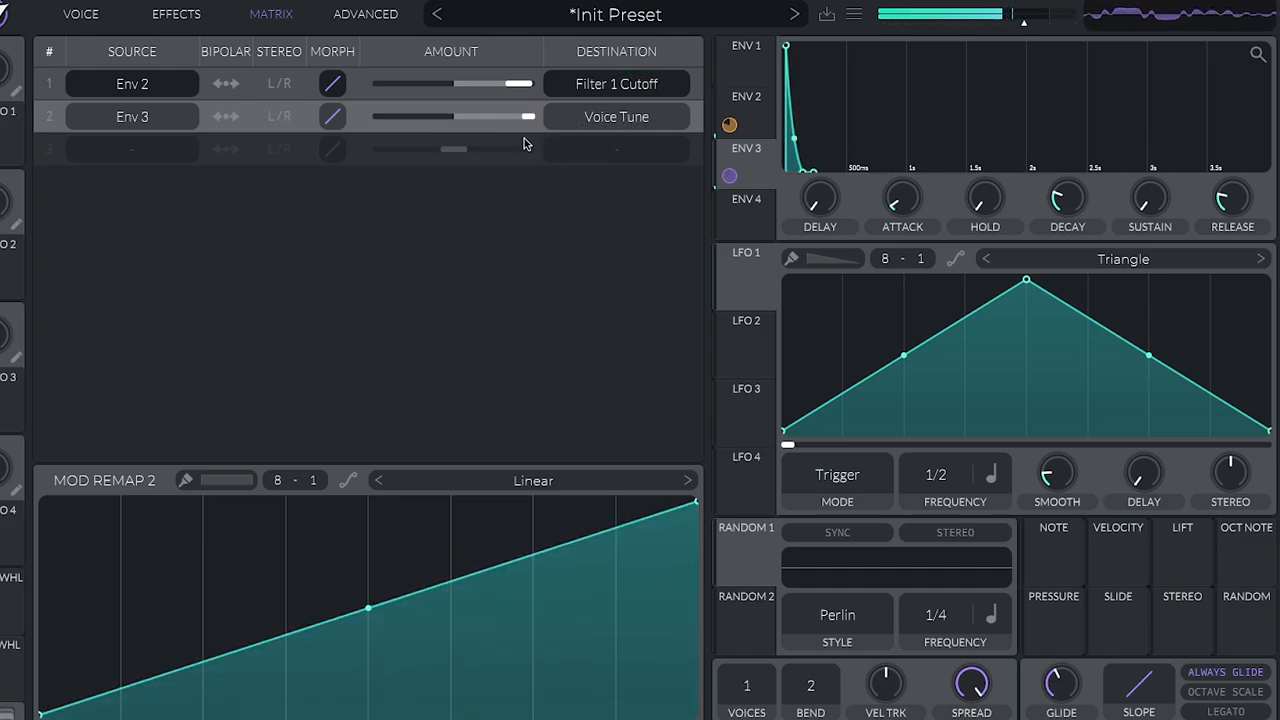
pyautogui.click(226, 117)
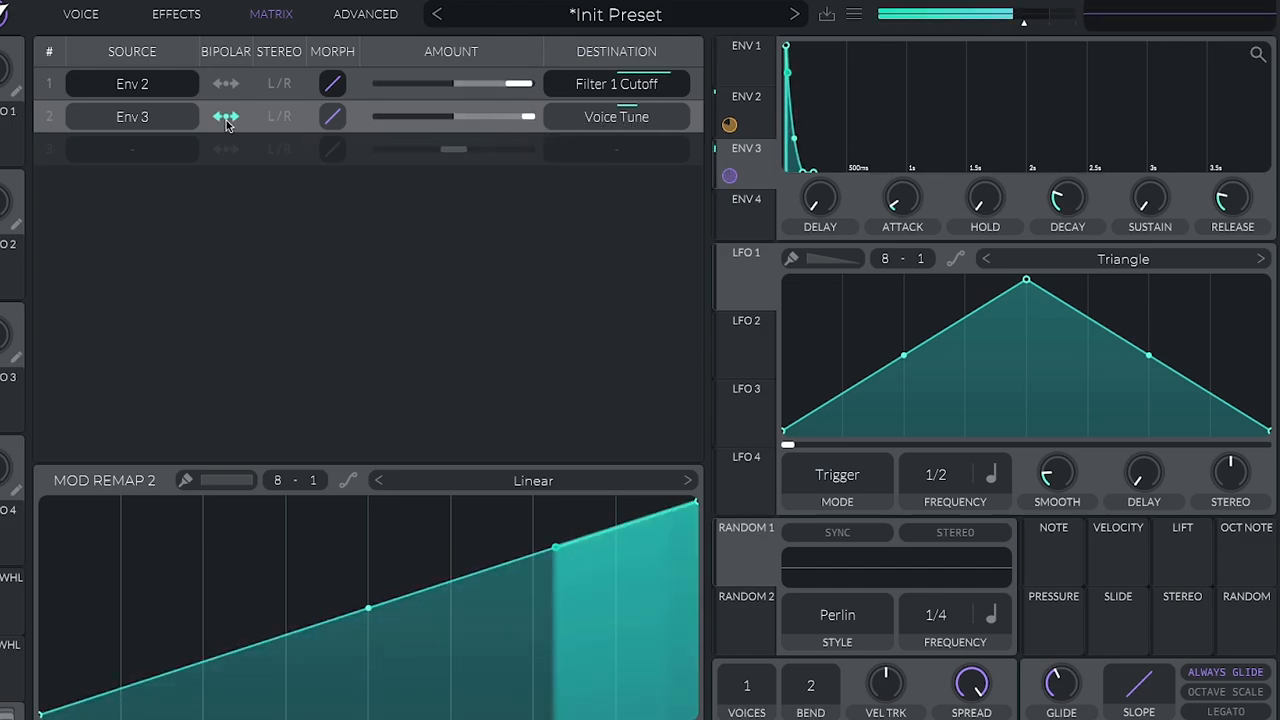
pyautogui.click(226, 117)
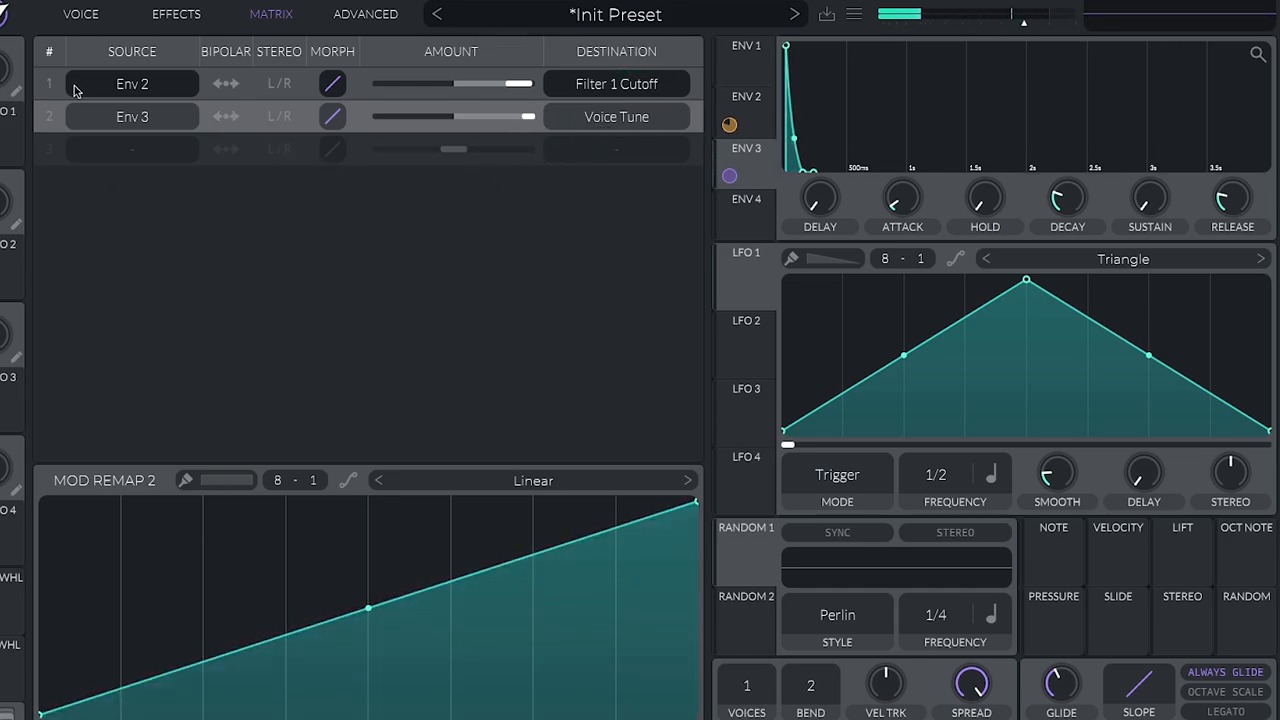
# Back on the Voice page, switch off Filter 1 and the sample oscillator
pyautogui.click(178, 14)
pyautogui.click(85, 14)
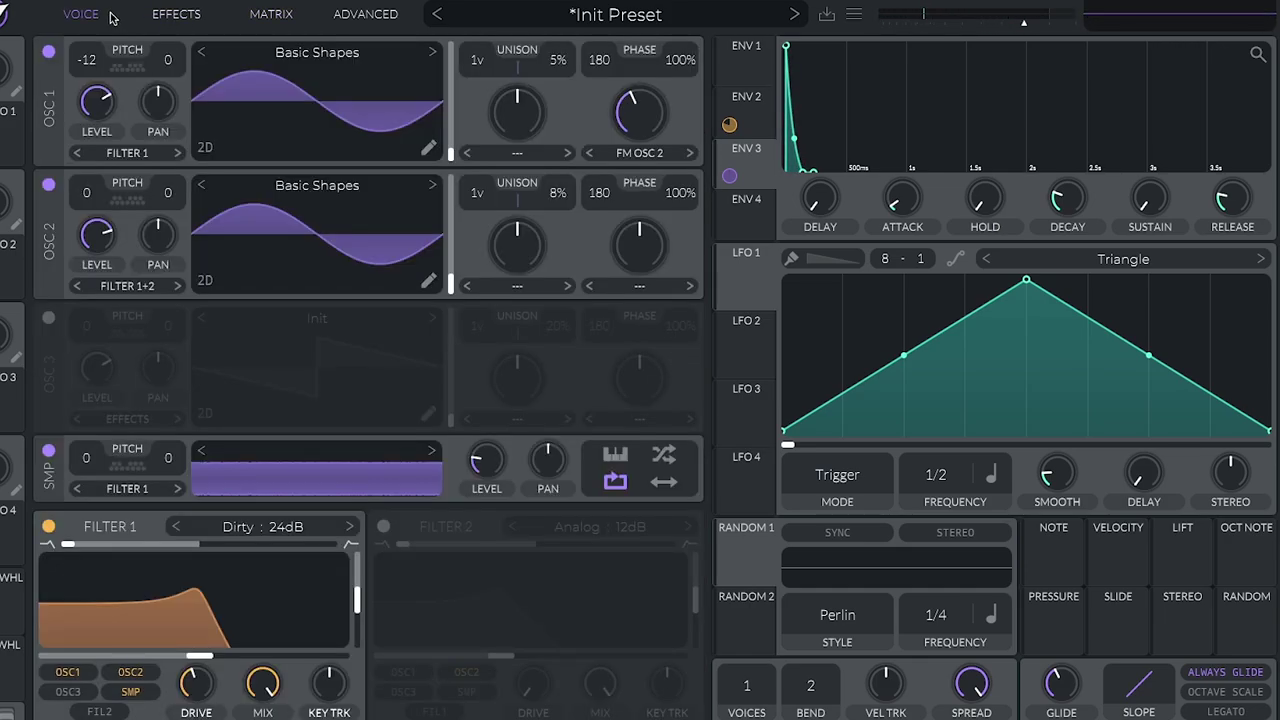
pyautogui.click(48, 526)
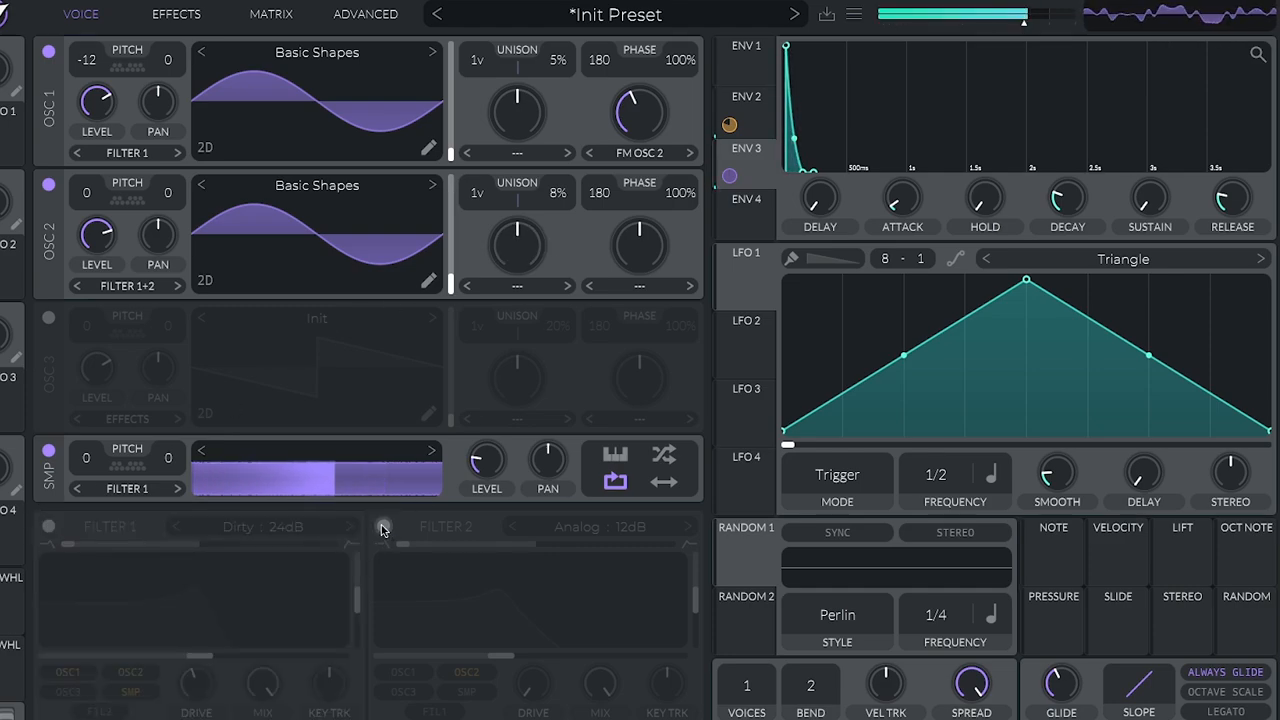
pyautogui.click(48, 450)
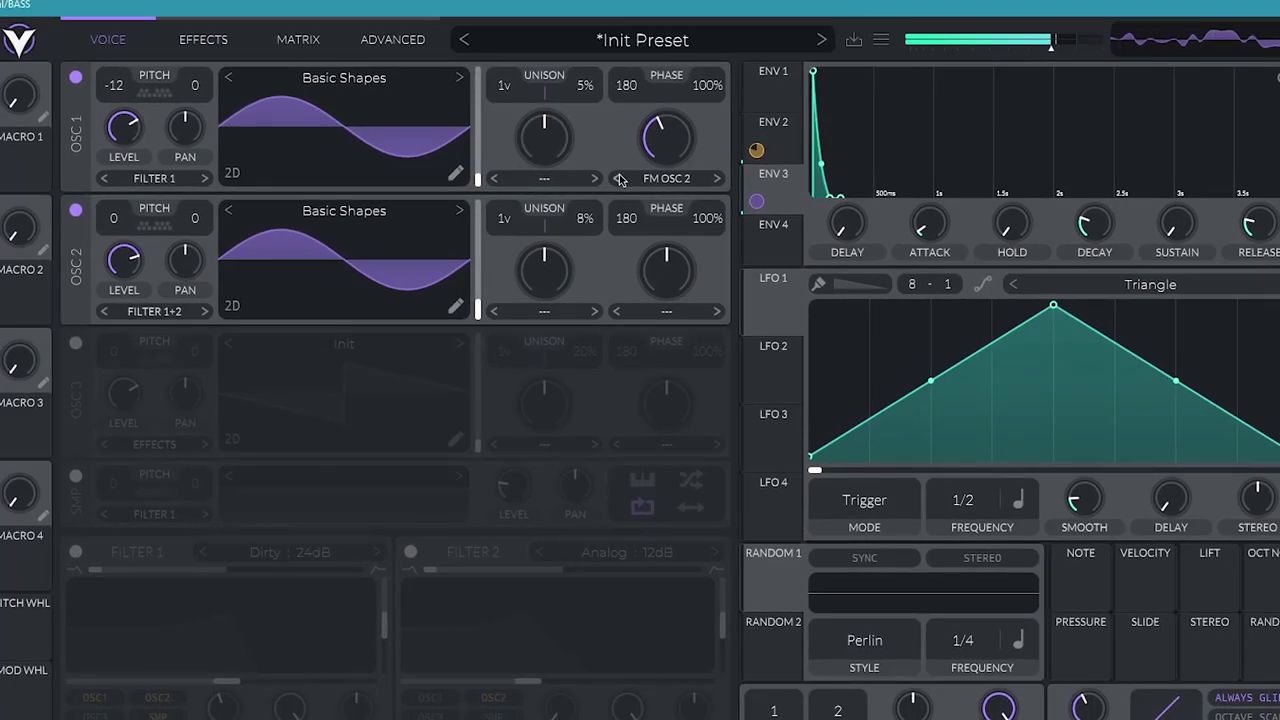
# Transpose oscillator 2 up 12 semitones, lower its level and ease oscillator 1's FM amount back
pyautogui.moveTo(666, 137)
pyautogui.mouseDown()
pyautogui.moveTo(672, 120)
pyautogui.moveTo(668, 152)
pyautogui.mouseUp()
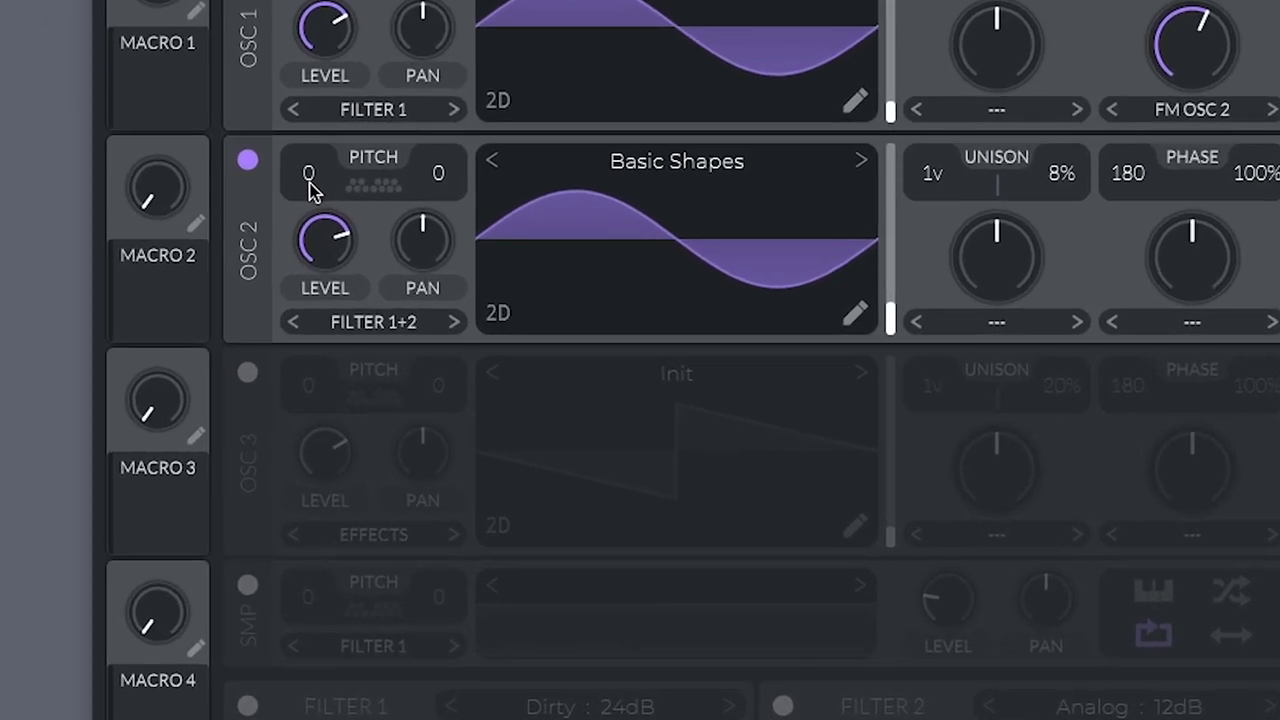
pyautogui.moveTo(310, 178); pyautogui.dragTo(310, 150)
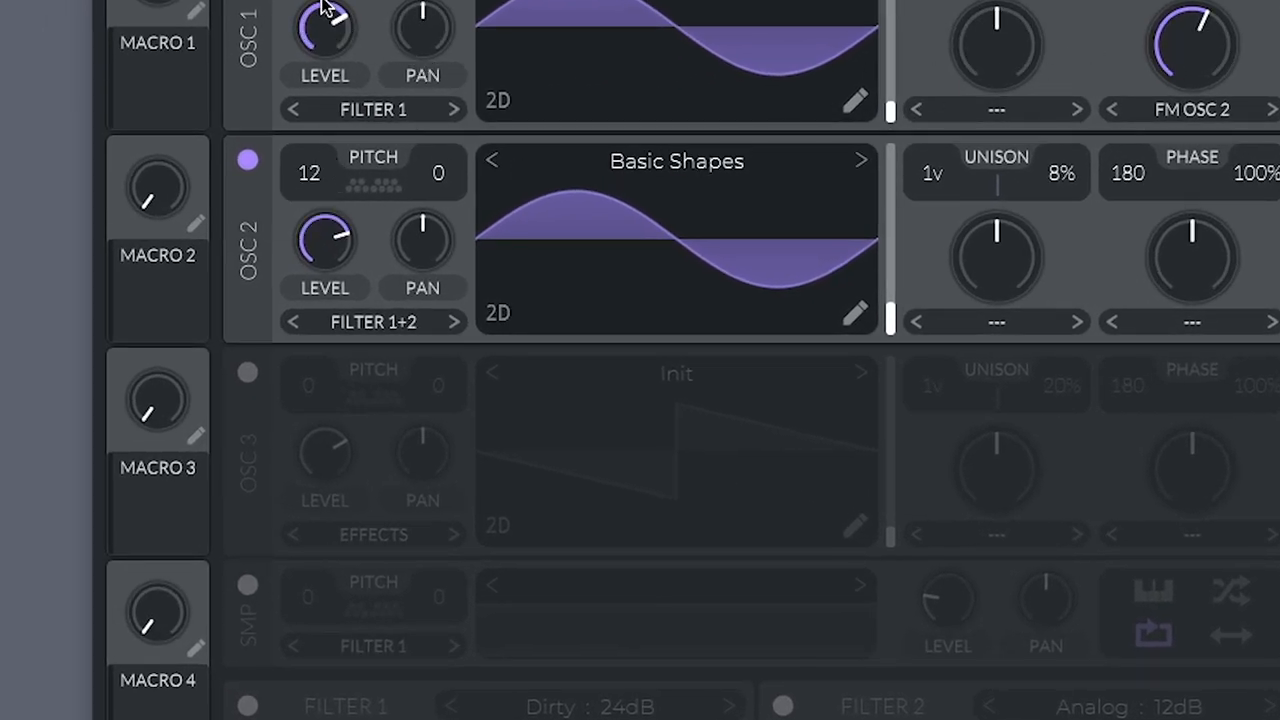
pyautogui.moveTo(1192, 45); pyautogui.dragTo(1192, 95)
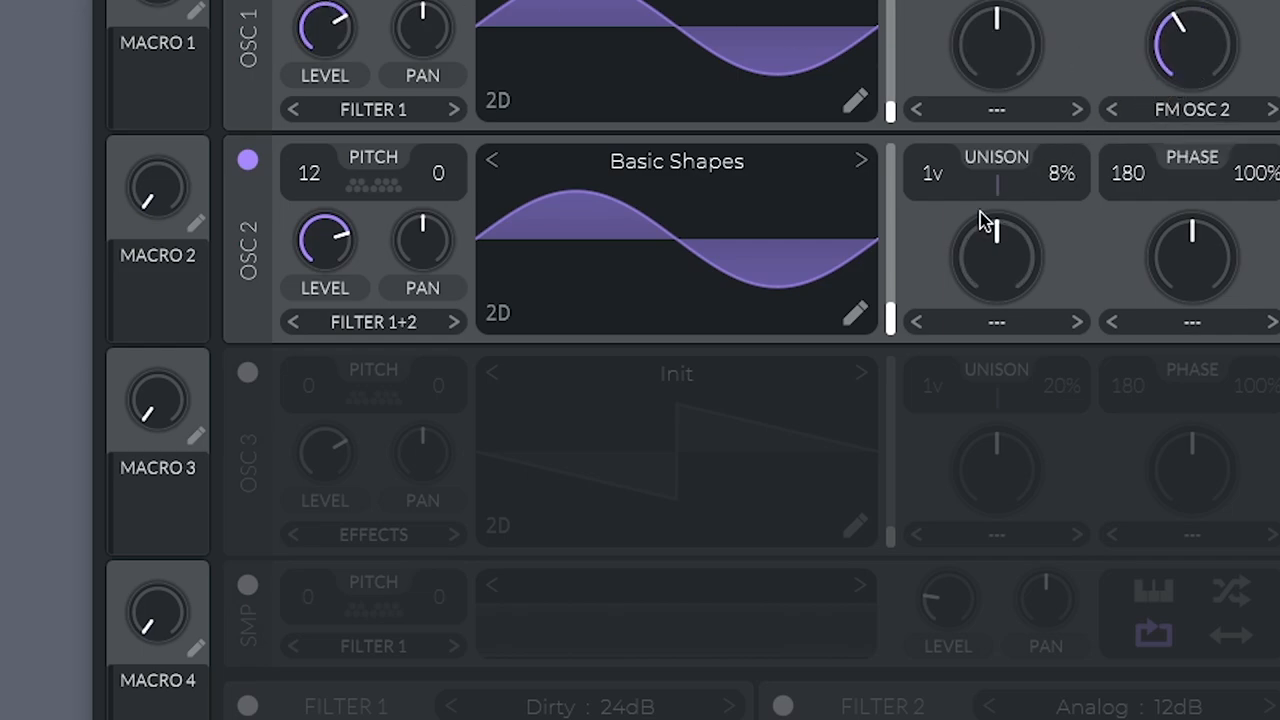
pyautogui.moveTo(330, 242); pyautogui.dragTo(330, 320)
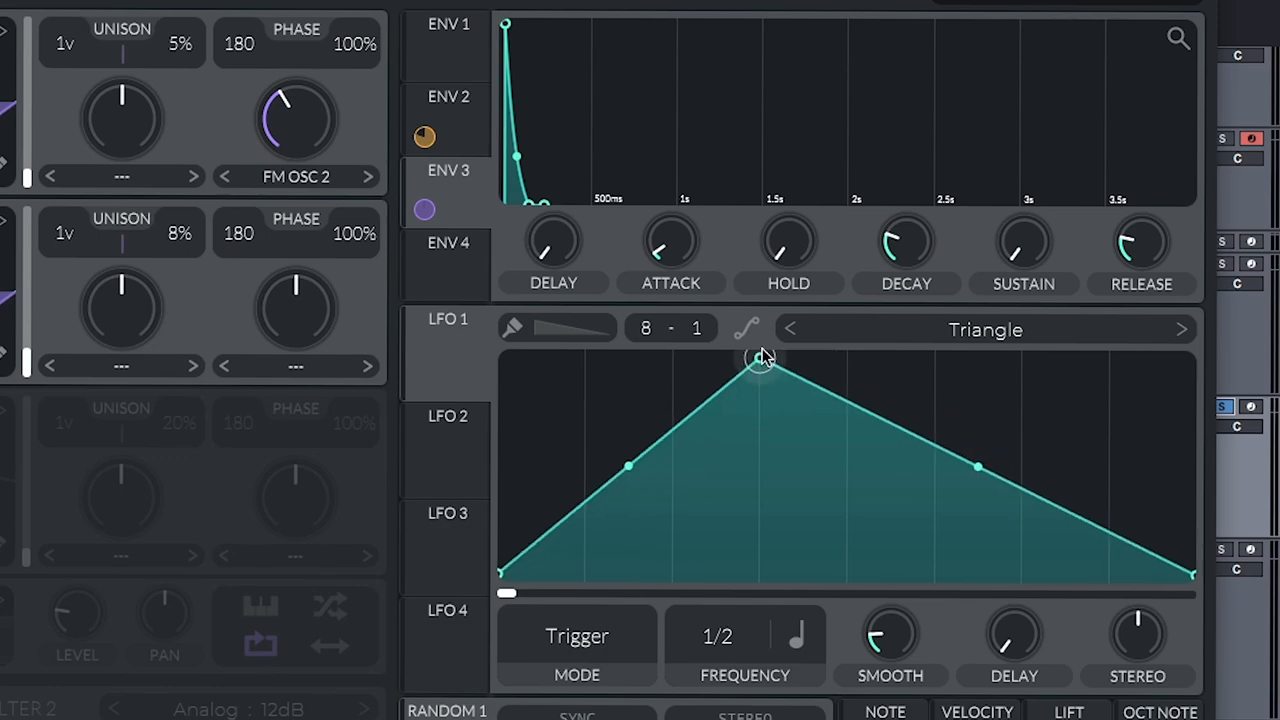
# Reshape LFO 1 into a falling 1/8 ramp and assign it to oscillator 1's FM amount
pyautogui.moveTo(847, 360); pyautogui.dragTo(500, 358)
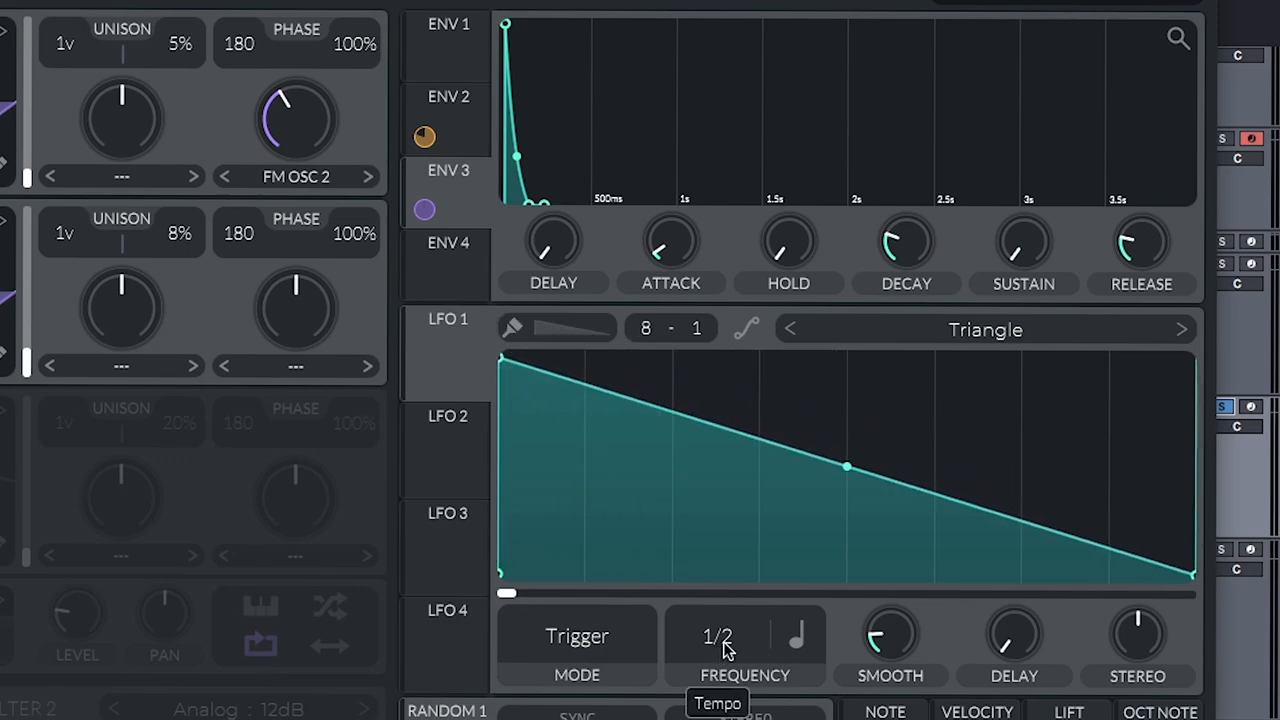
pyautogui.moveTo(725, 648); pyautogui.dragTo(725, 670)
pyautogui.moveTo(447, 362)
pyautogui.mouseDown()
pyautogui.moveTo(302, 162)
pyautogui.moveTo(301, 141)
pyautogui.mouseUp()
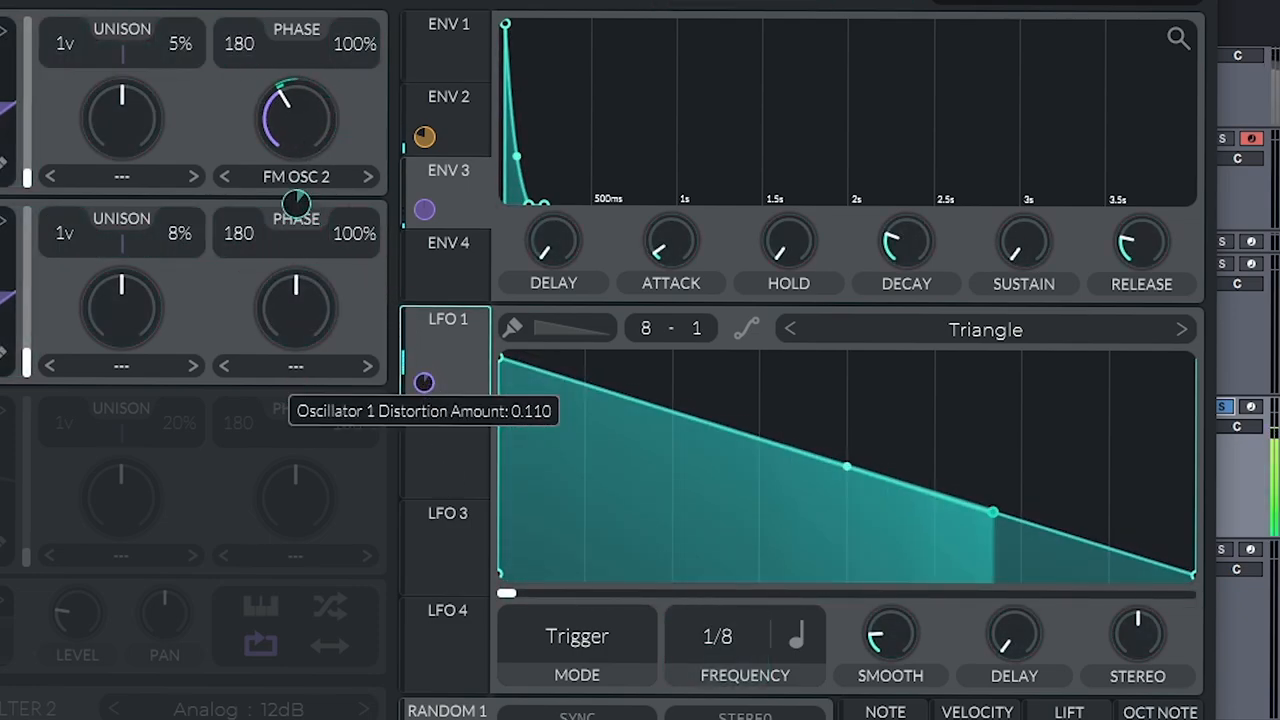
pyautogui.moveTo(287, 145); pyautogui.dragTo(298, 112)
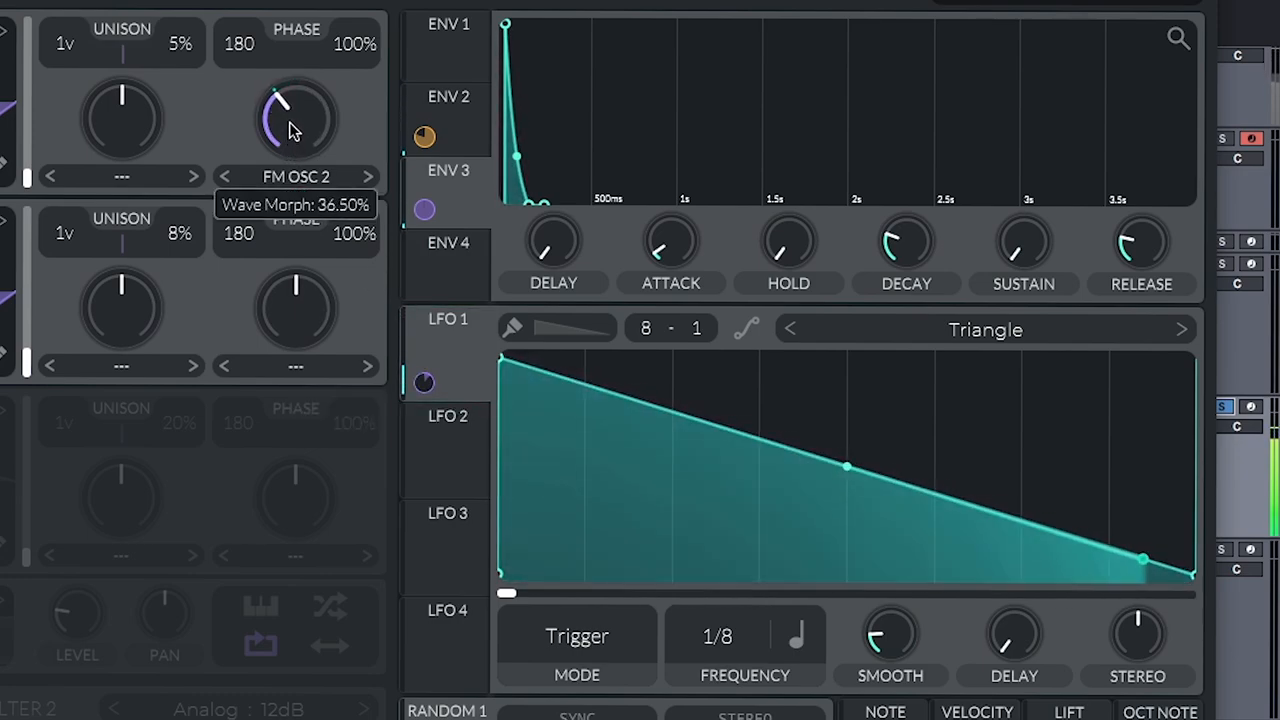
# Curve the LFO 1 ramp into a steep fall and check the new route in the matrix
pyautogui.moveTo(845, 467); pyautogui.dragTo(845, 491)
pyautogui.click(314, 18)
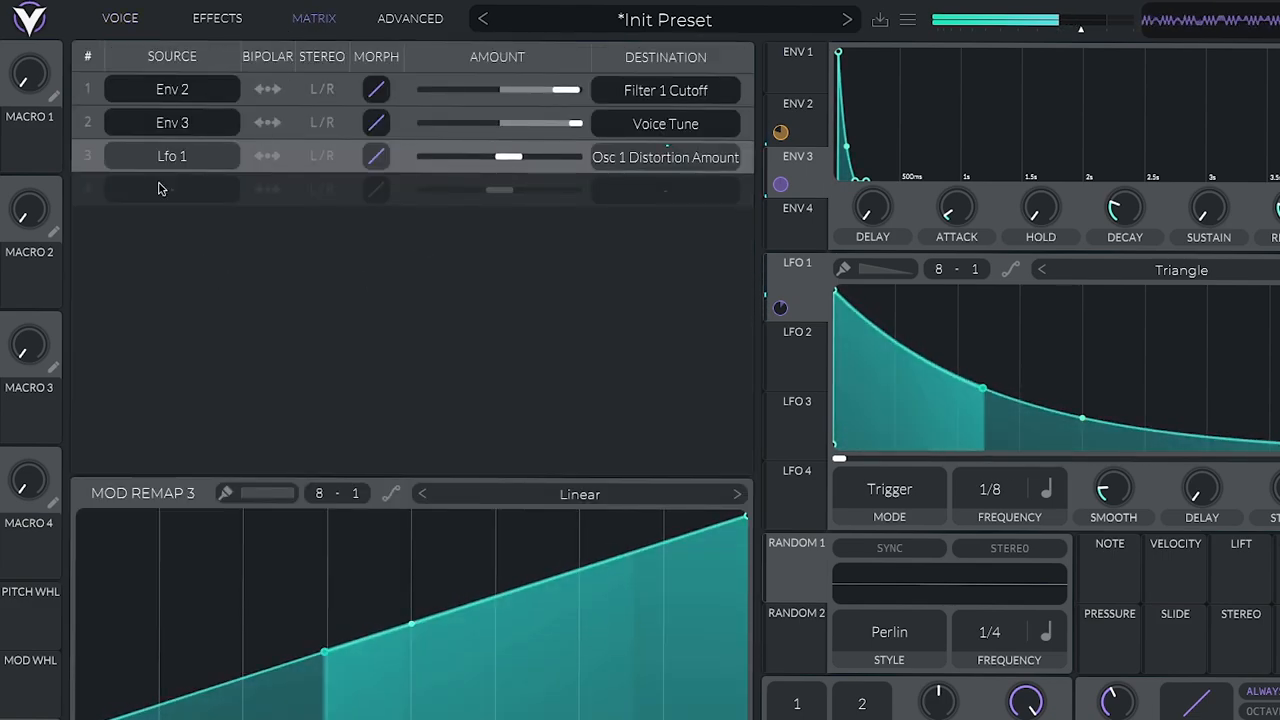
pyautogui.click(120, 18)
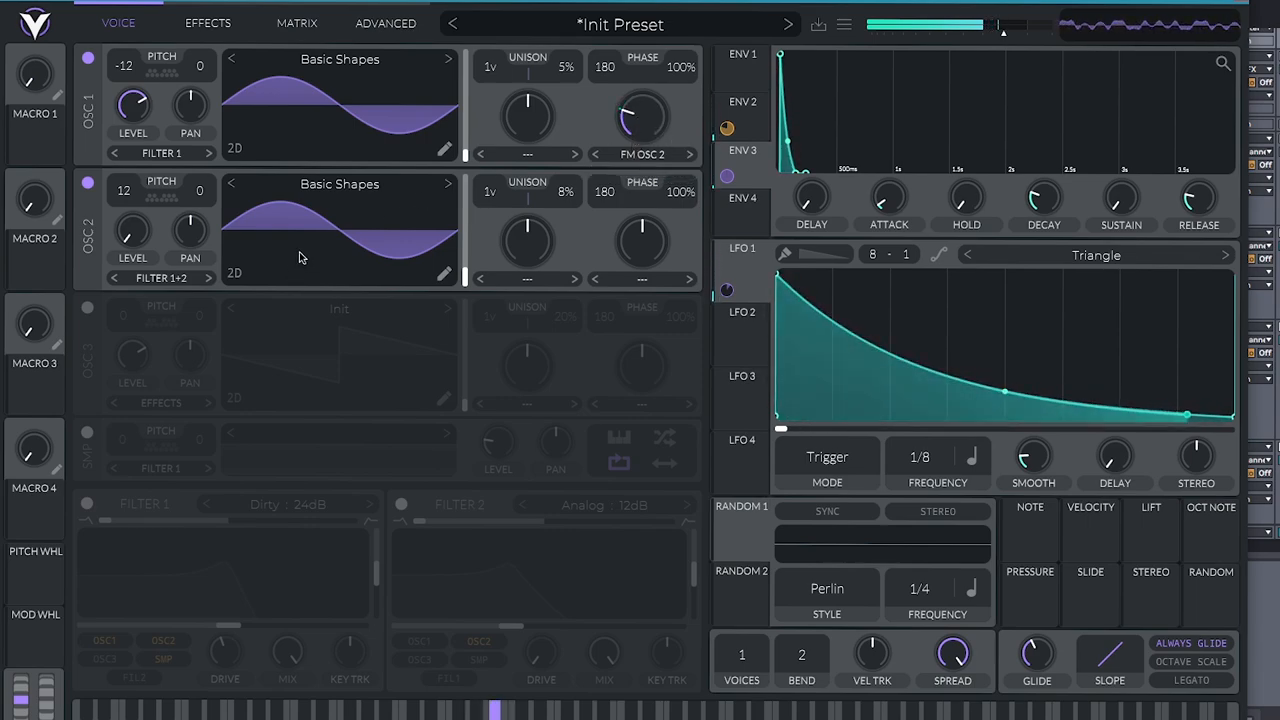
# Switch Filter 1 back on with LFO 1 on its cutoff, raise the cutoff, and open oscillator 2's wavetable browser
pyautogui.click(88, 504)
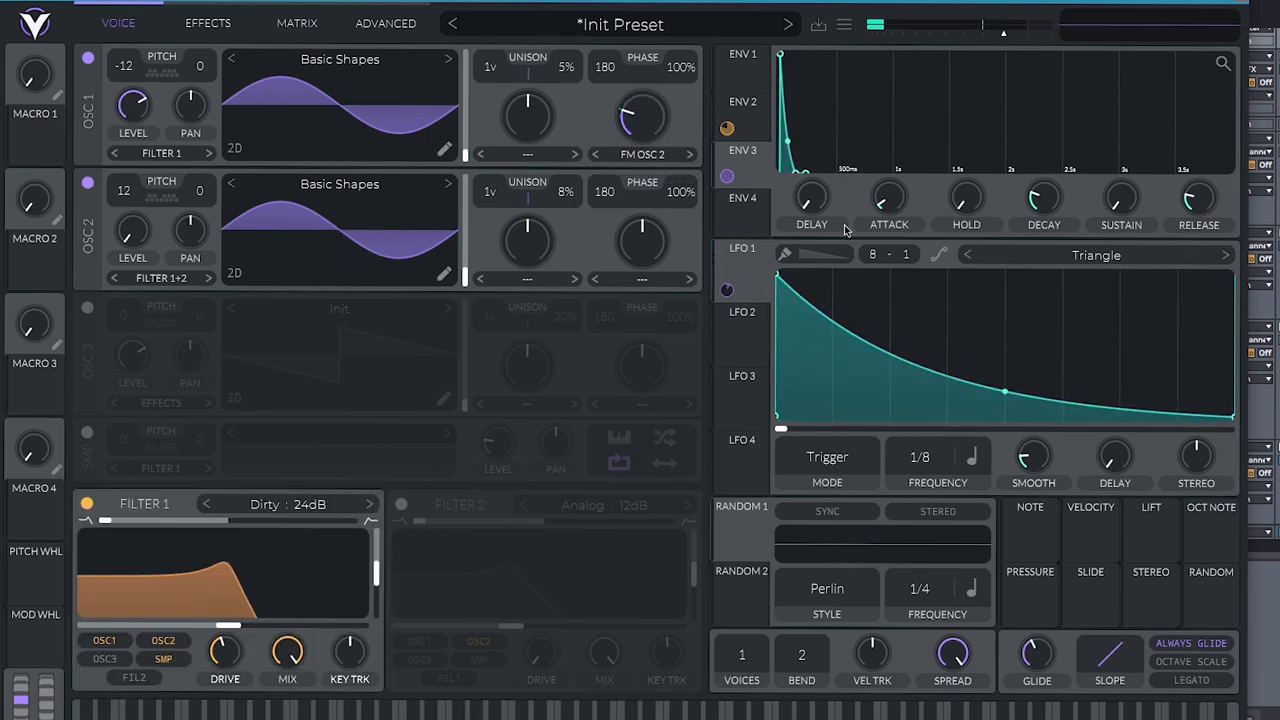
pyautogui.moveTo(746, 252); pyautogui.dragTo(230, 624)
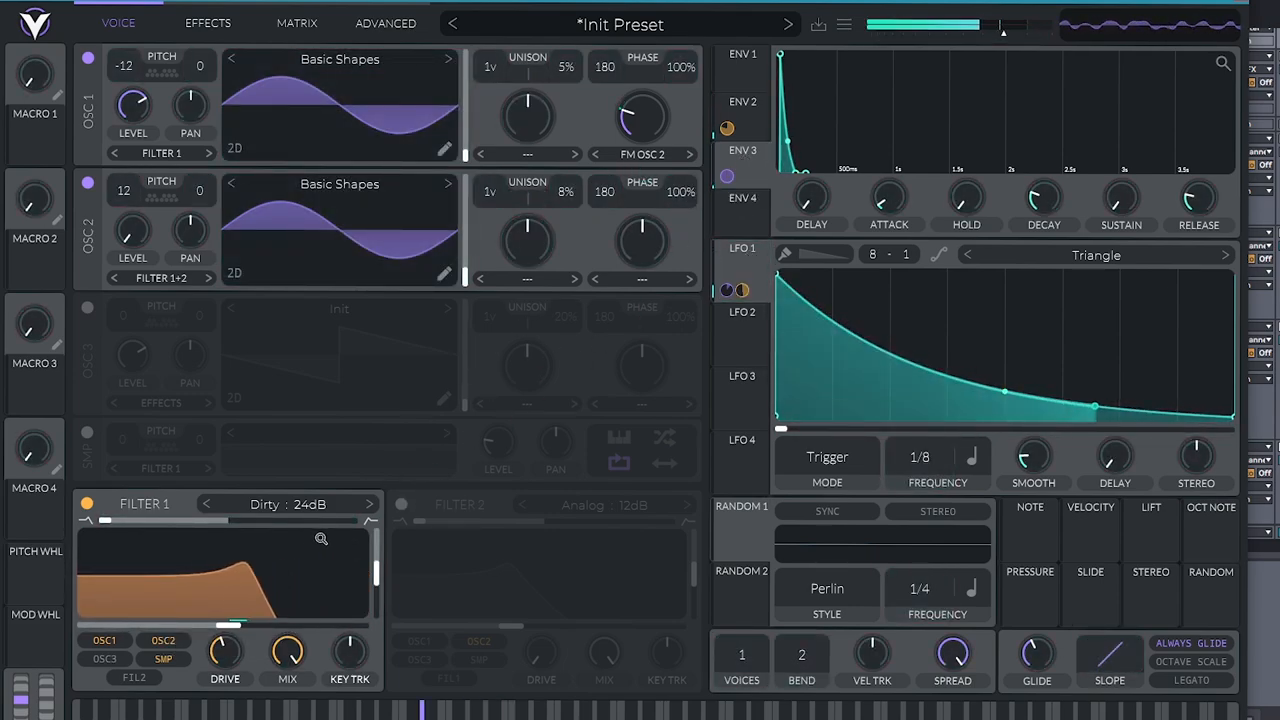
pyautogui.moveTo(228, 626); pyautogui.dragTo(245, 626)
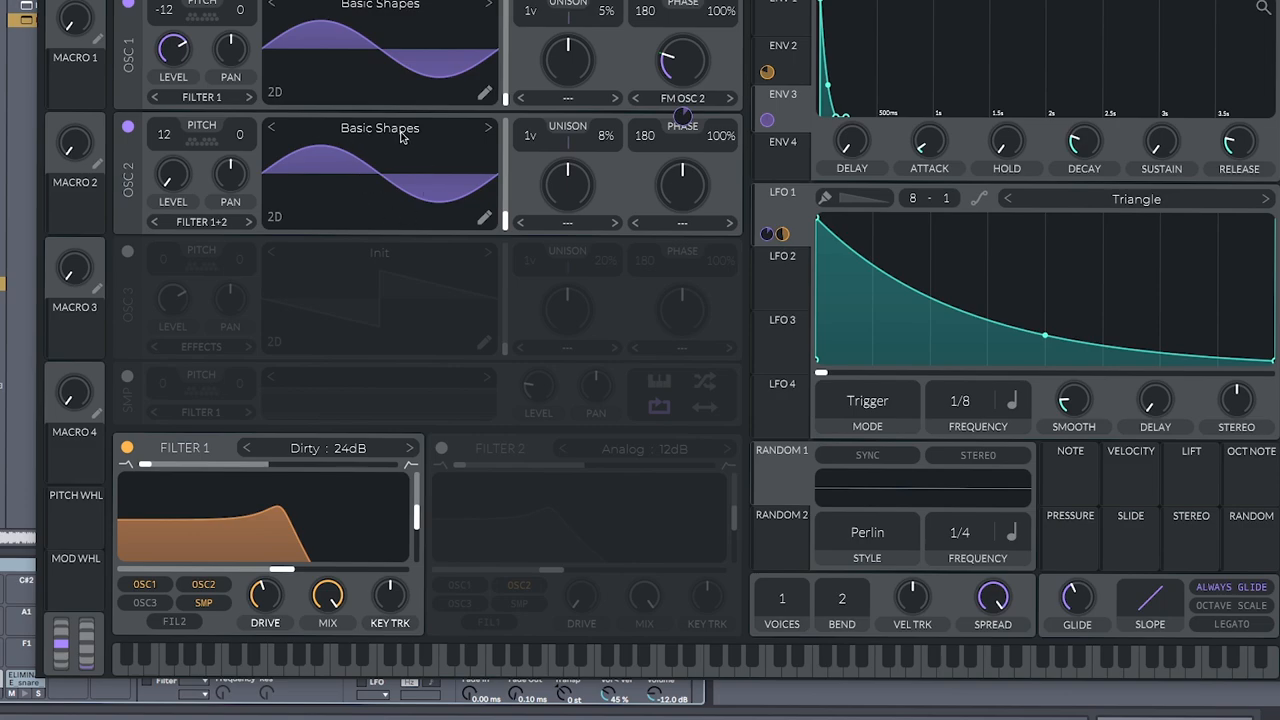
pyautogui.click(402, 137)
# Load the Factory Harmonic Series wavetable into oscillator 2, shift its frame and transpose it to 24
pyautogui.click(560, 225)
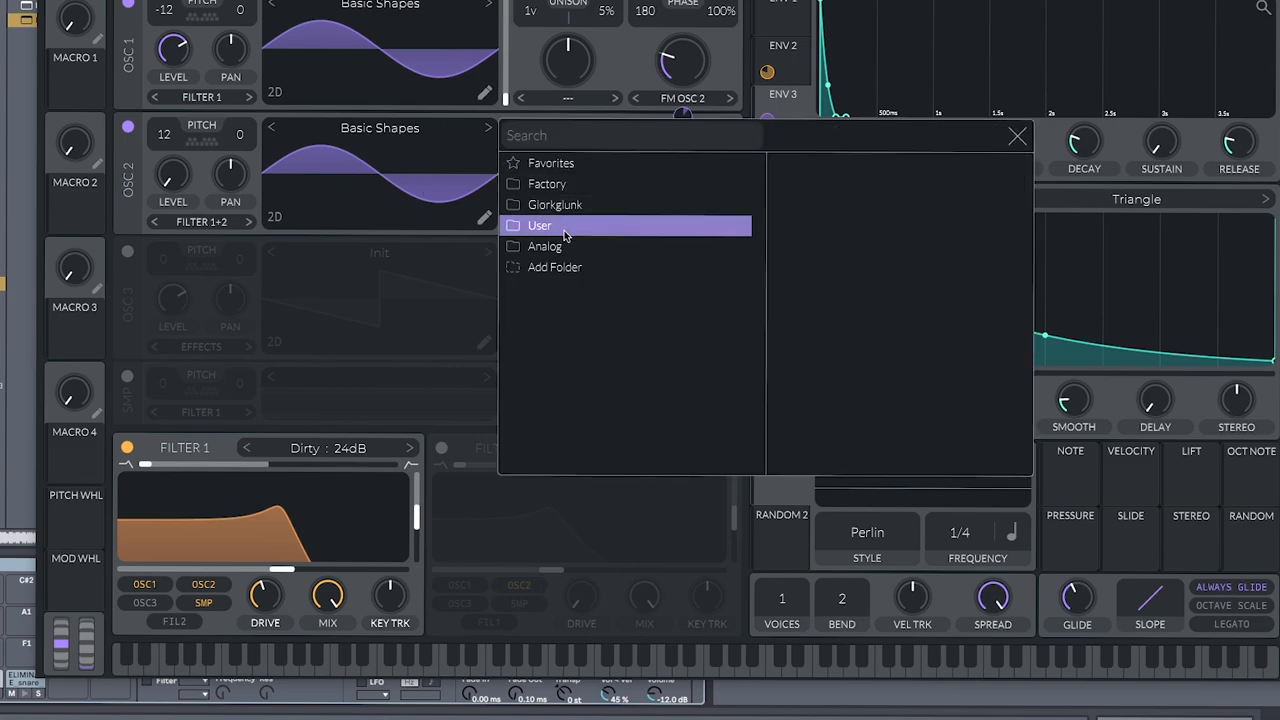
pyautogui.click(707, 188)
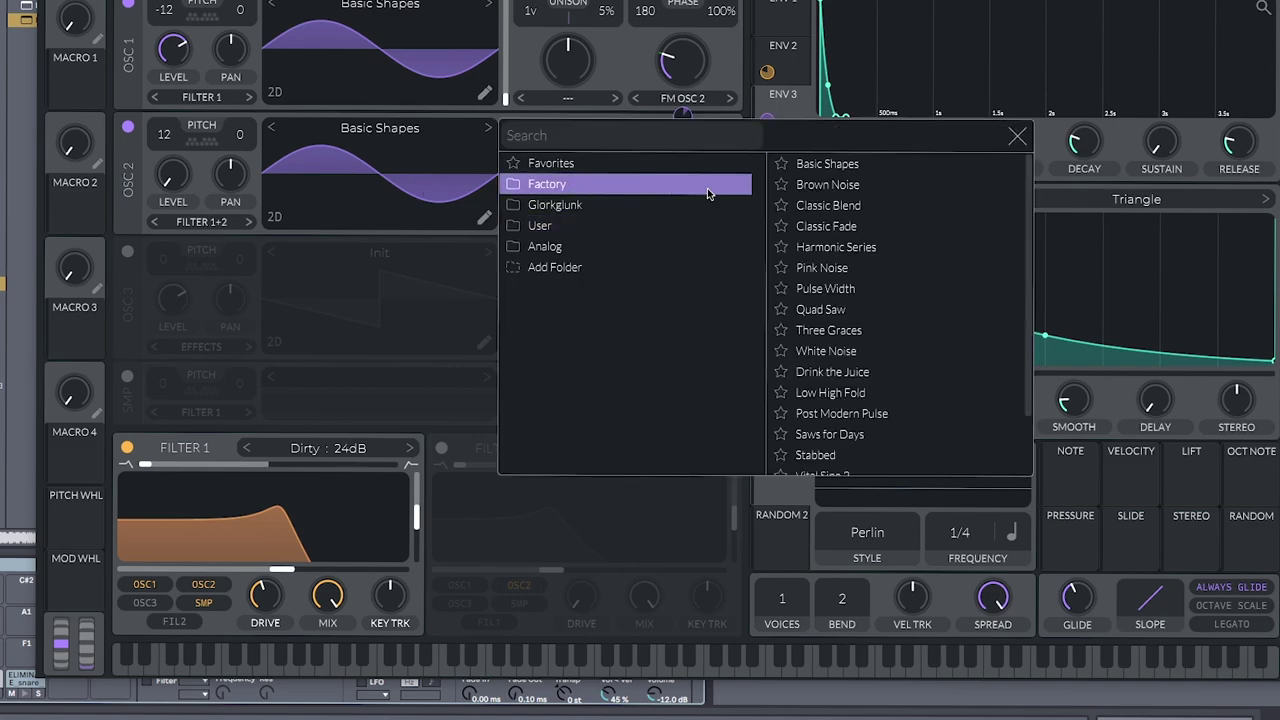
pyautogui.doubleClick(838, 254)
pyautogui.moveTo(506, 205)
pyautogui.mouseDown()
pyautogui.moveTo(508, 175)
pyautogui.moveTo(510, 190)
pyautogui.mouseUp()
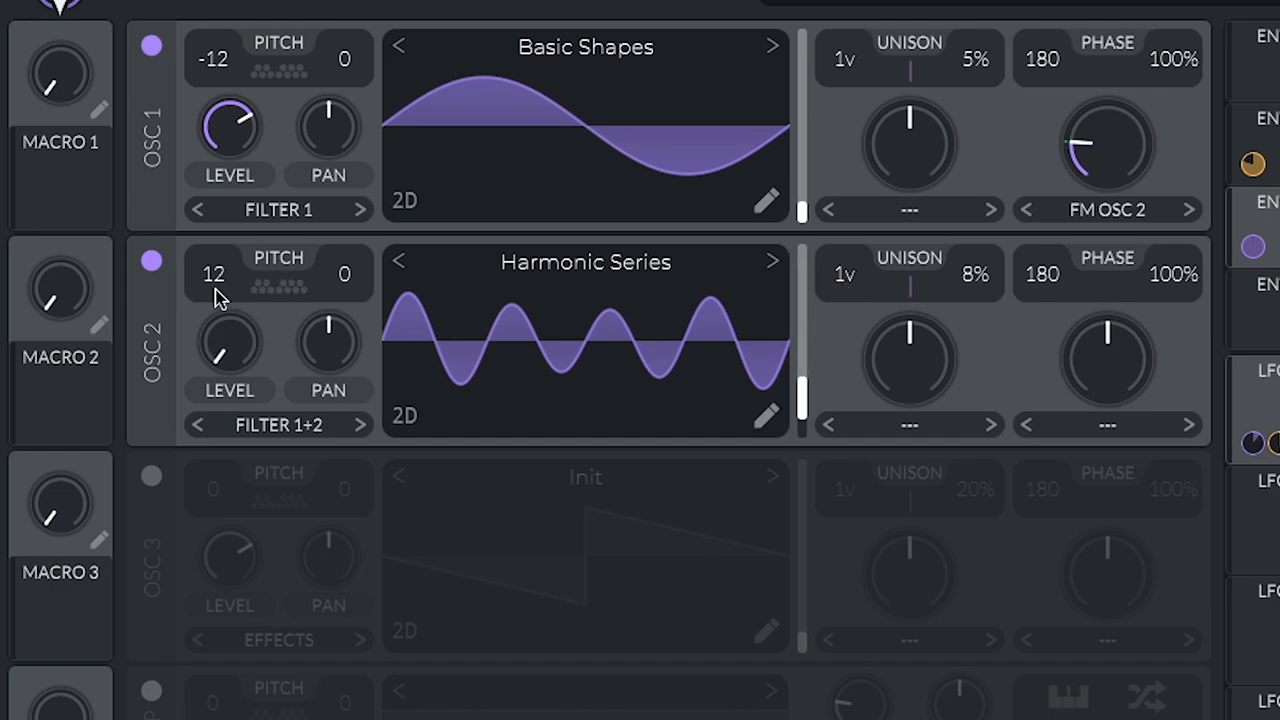
pyautogui.moveTo(213, 275); pyautogui.dragTo(213, 250)
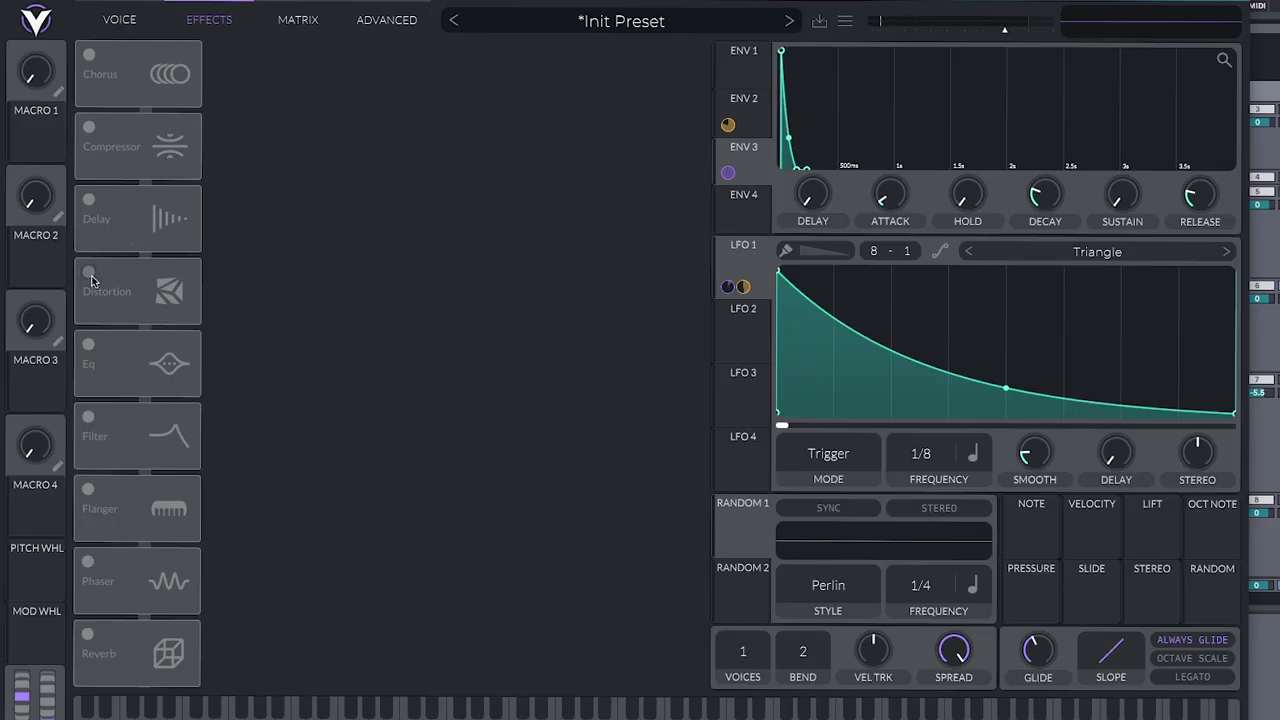
# Enable distortion with raised drive and lower the main filter's cutoff
pyautogui.click(90, 272)
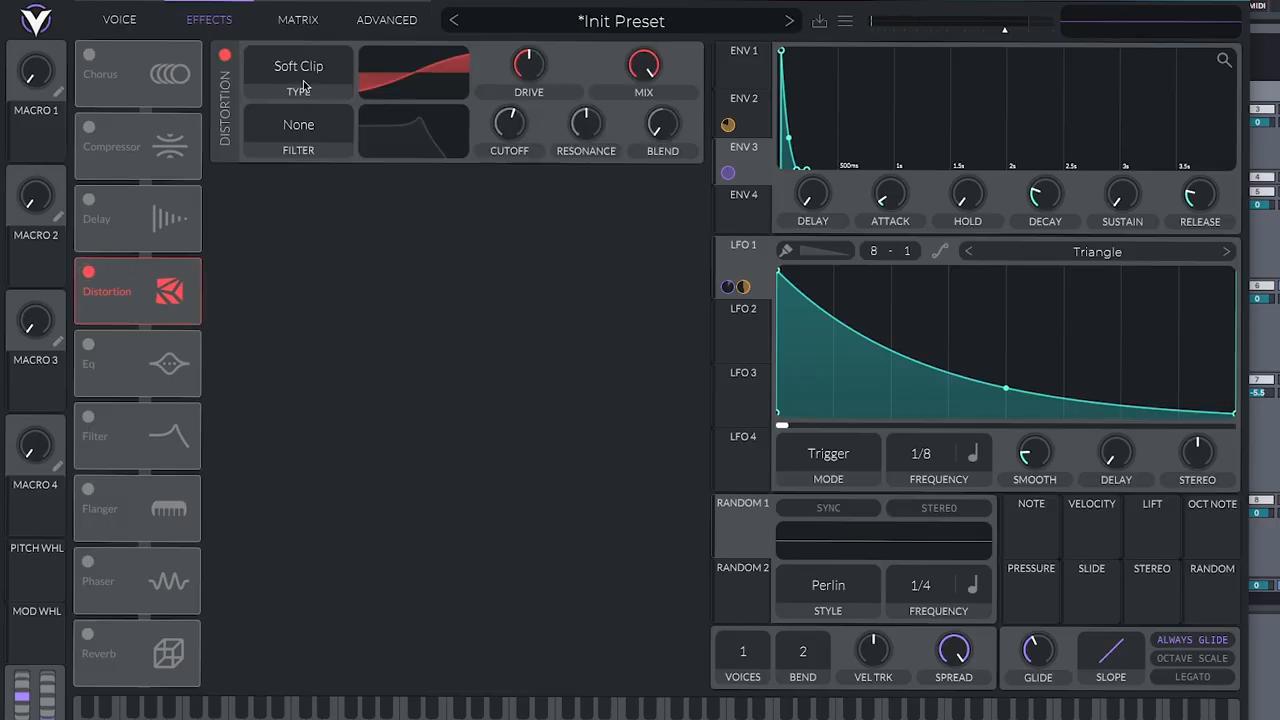
pyautogui.moveTo(528, 70); pyautogui.dragTo(536, 48)
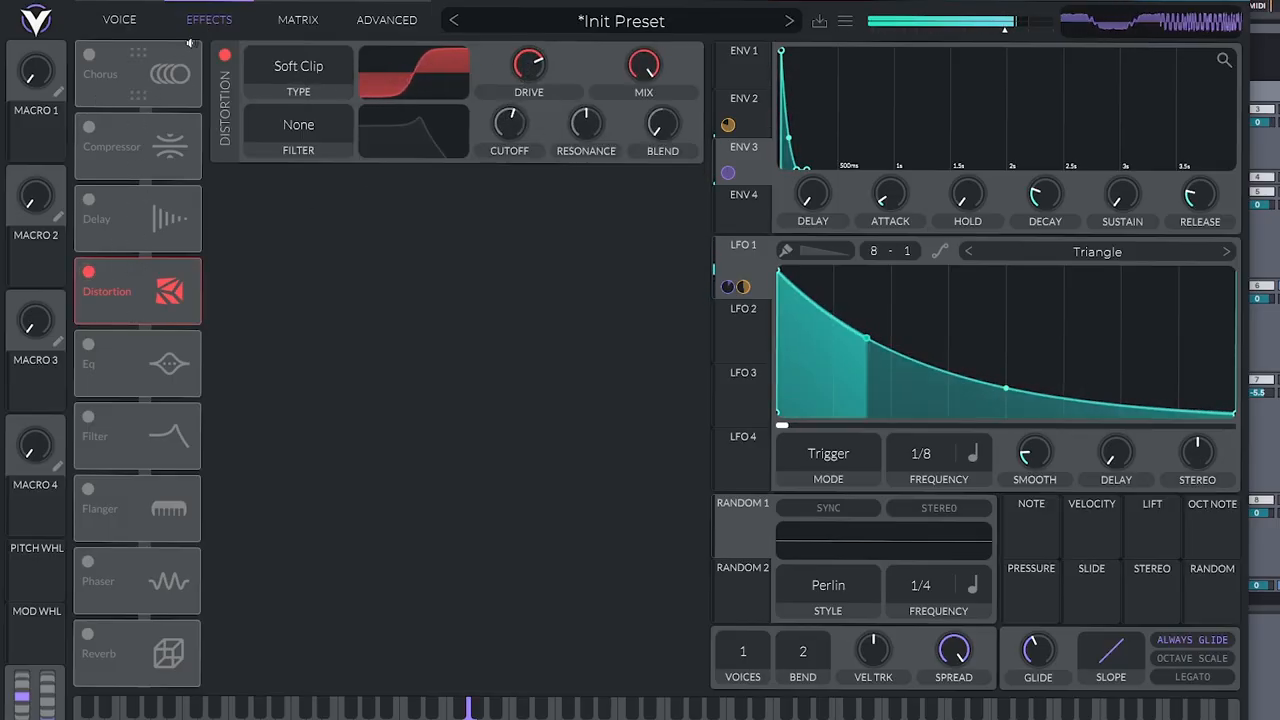
pyautogui.click(119, 19)
pyautogui.click(209, 19)
pyautogui.click(119, 19)
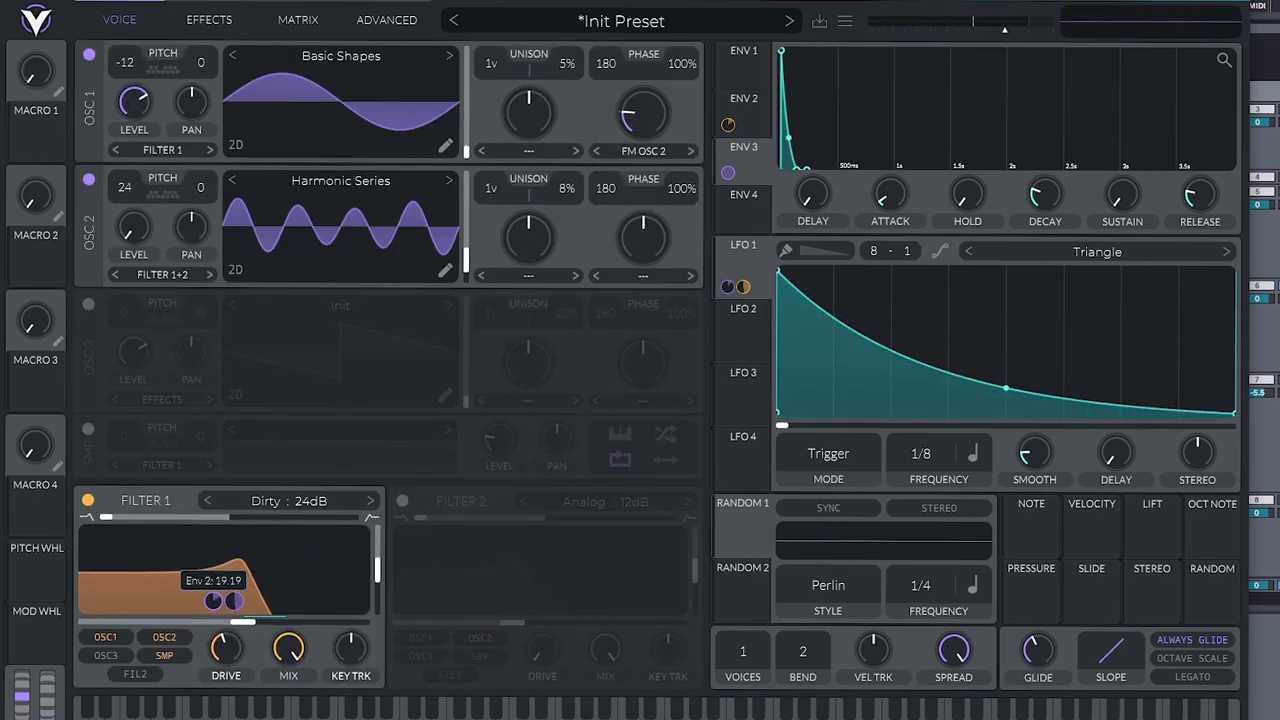
pyautogui.moveTo(245, 620); pyautogui.dragTo(192, 625)
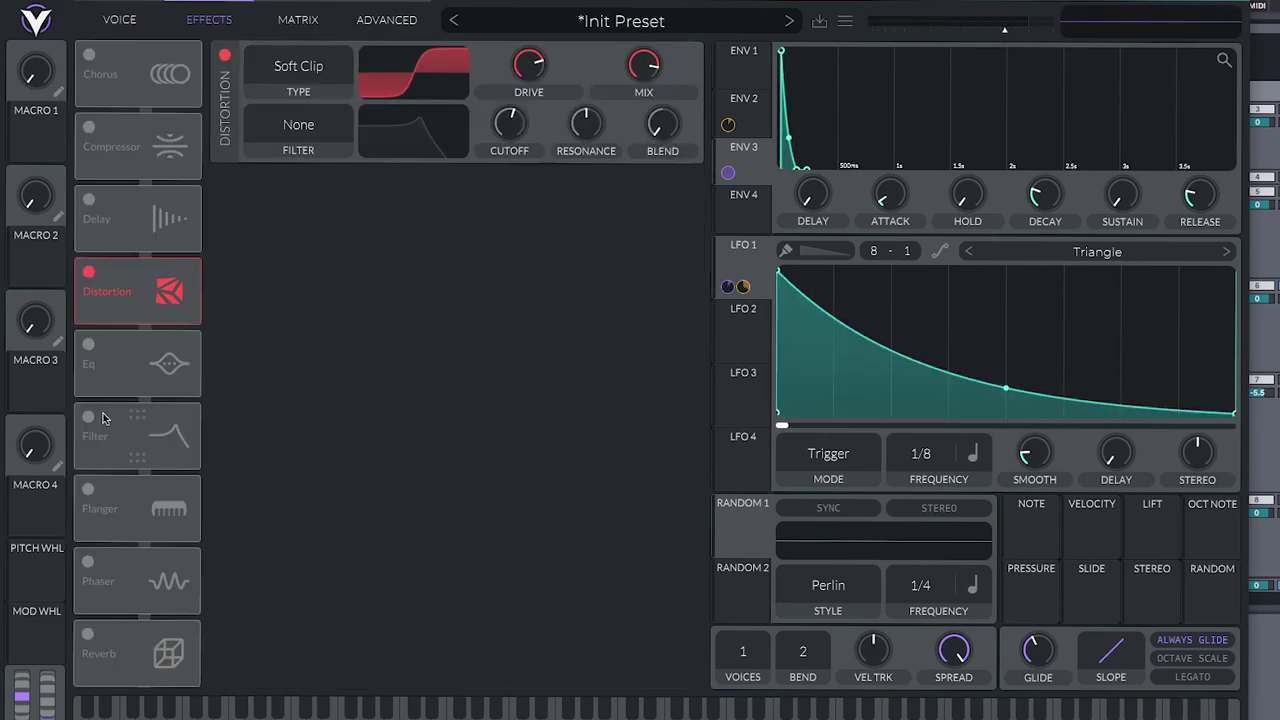
# Enable the effects filter with higher cutoff and chorus at about 27% feedback, then reset oscillator 1 transpose to 0
pyautogui.click(89, 417)
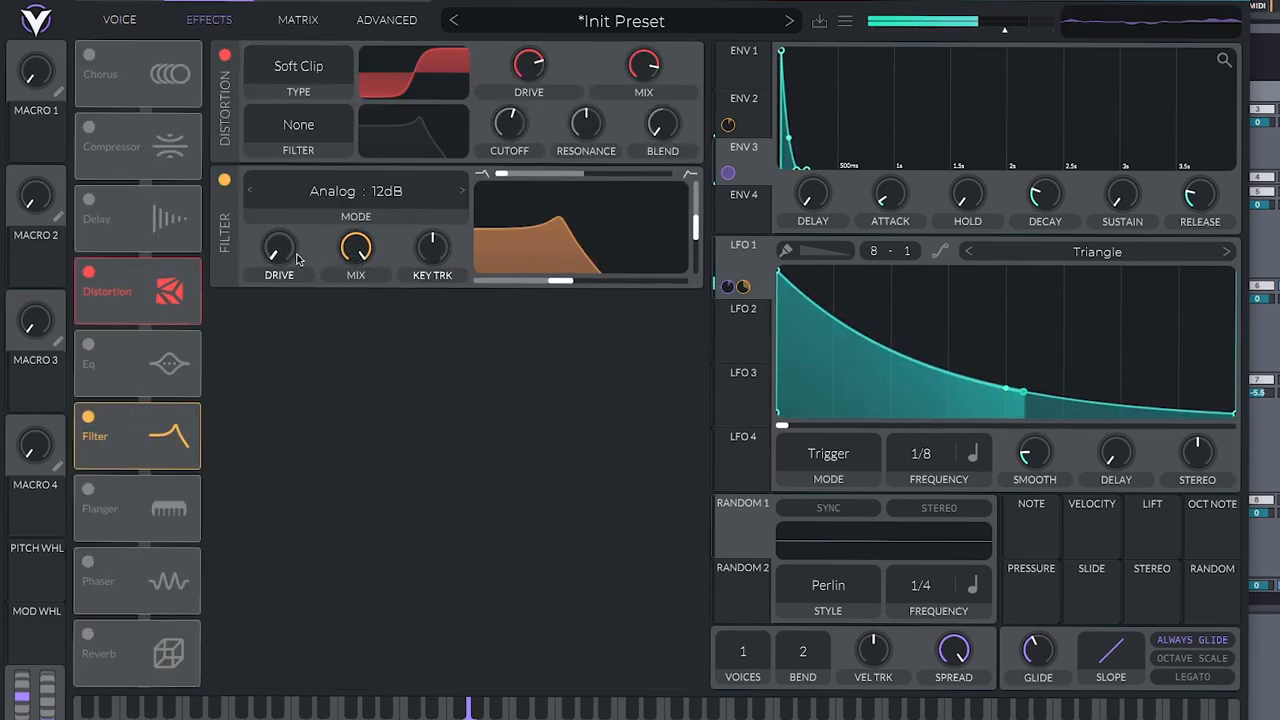
pyautogui.moveTo(560, 281); pyautogui.dragTo(636, 287)
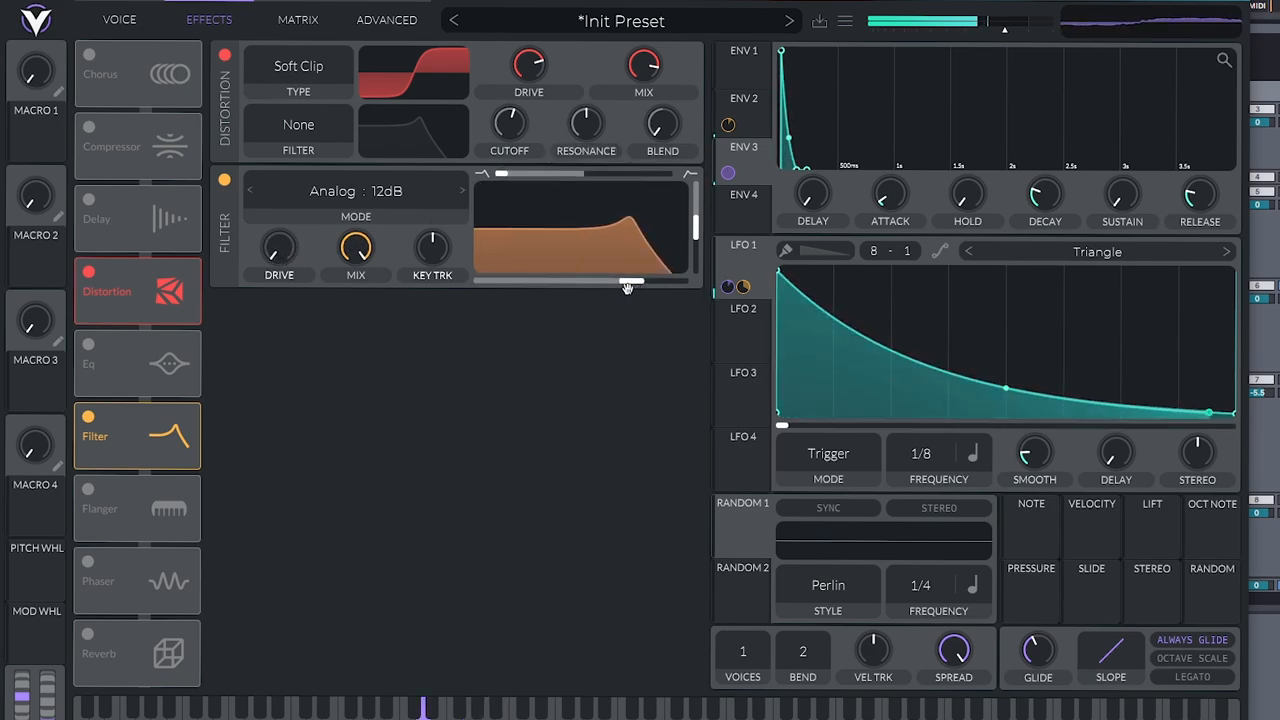
pyautogui.click(89, 55)
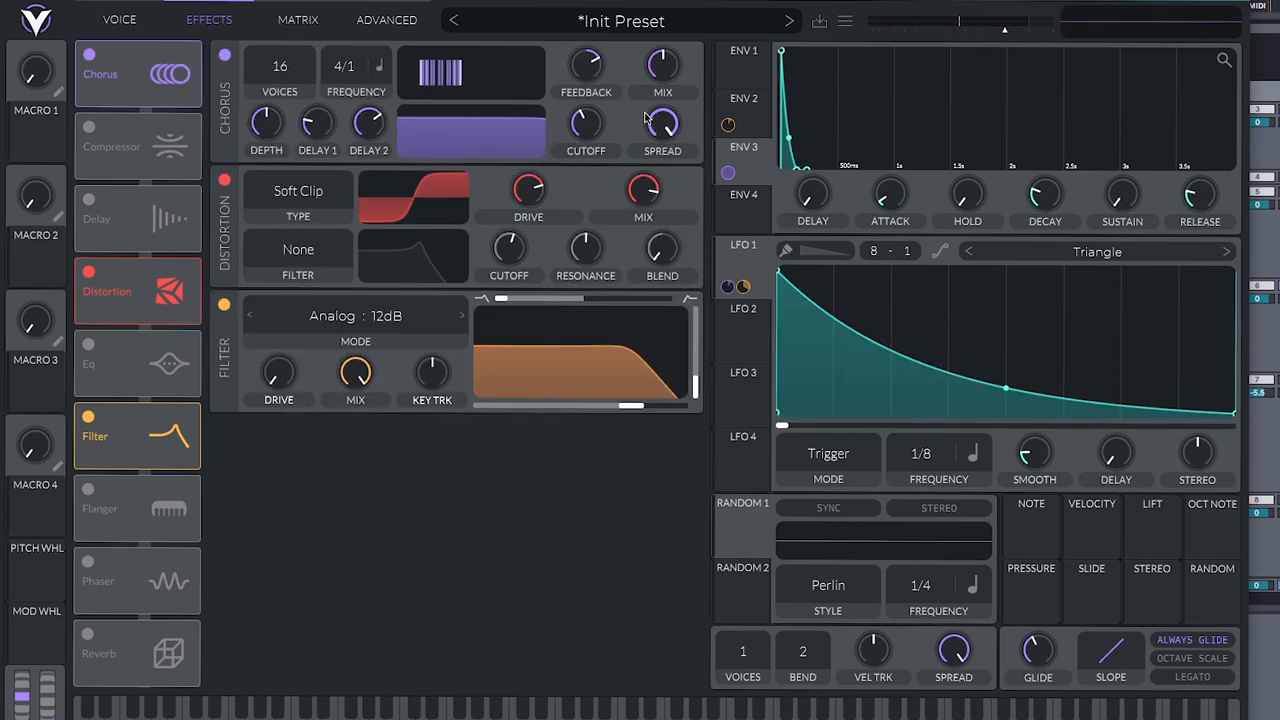
pyautogui.moveTo(590, 63); pyautogui.dragTo(580, 75)
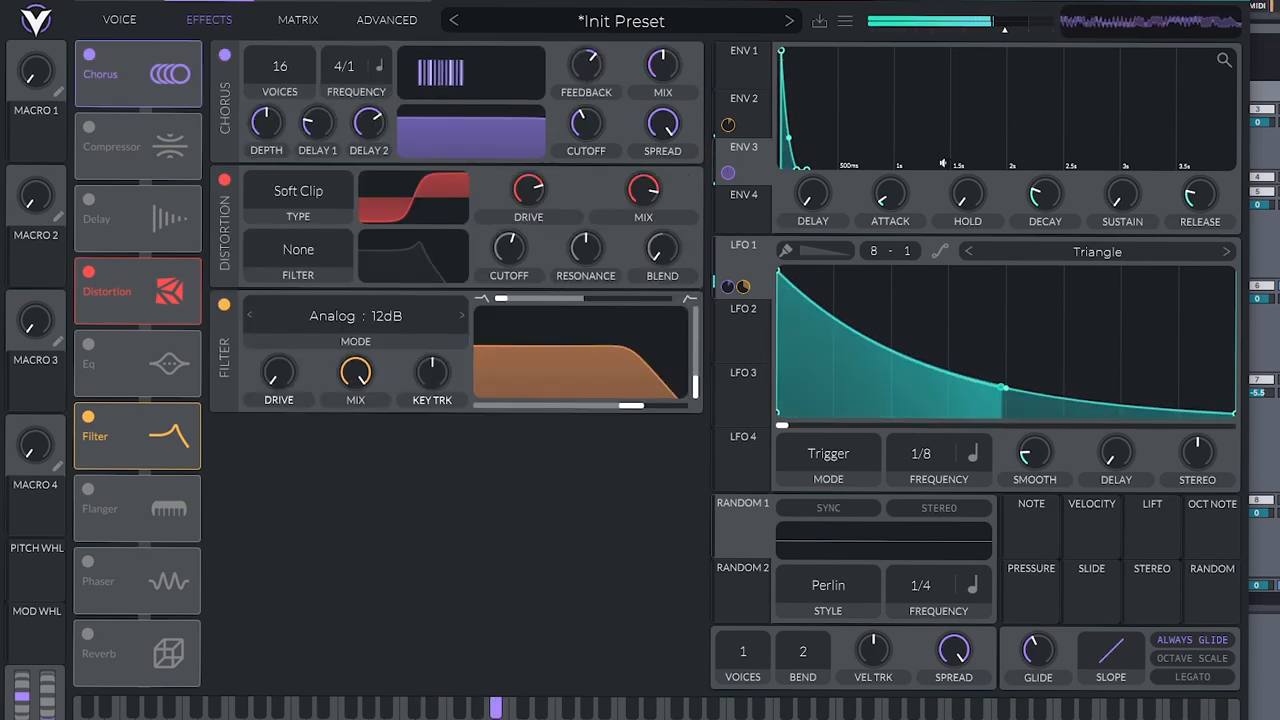
pyautogui.click(119, 19)
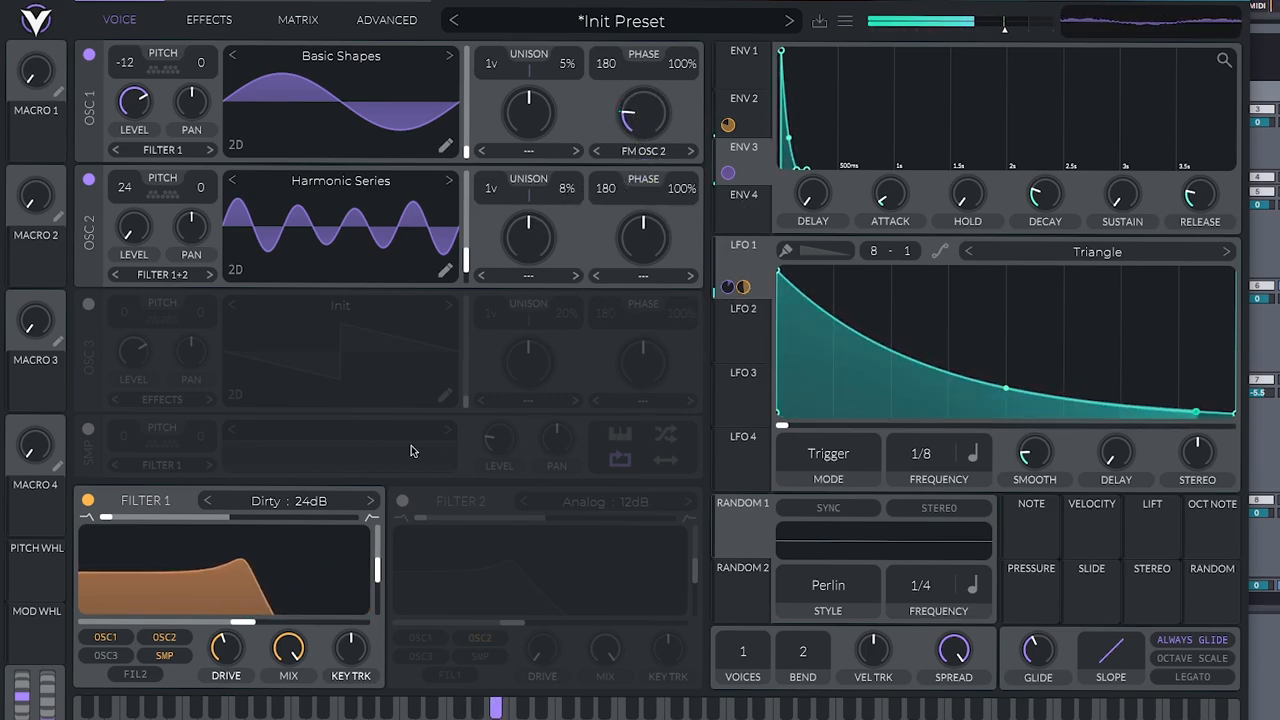
pyautogui.doubleClick(124, 63)
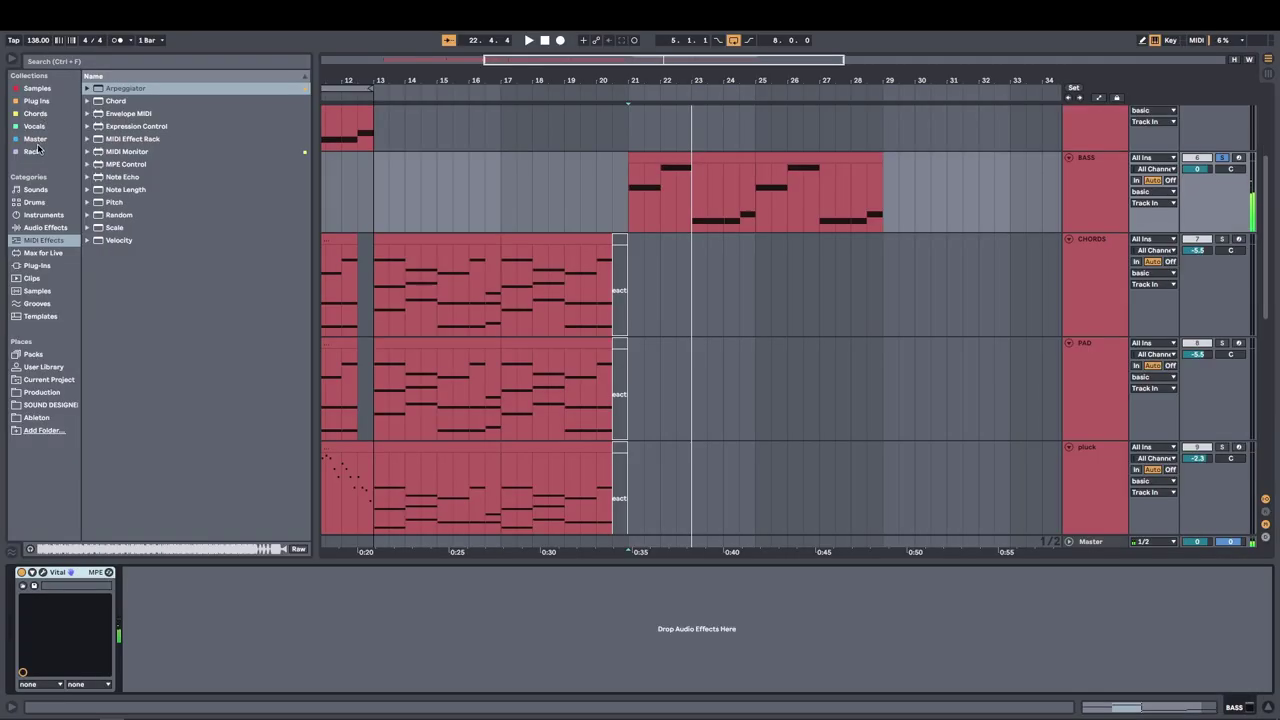
# Load the FB2B Wombo Combo rack onto the bass track and drive its Saturator to 16 dB during playback
pyautogui.click(34, 151)
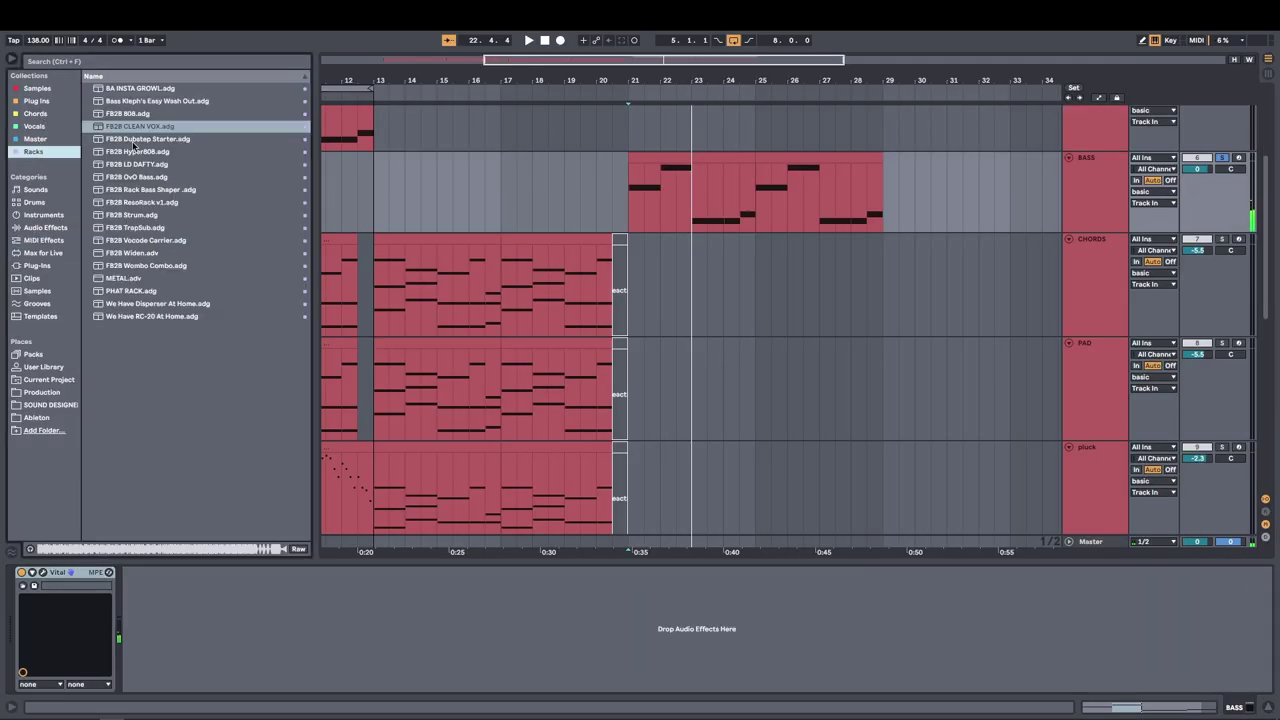
pyautogui.doubleClick(145, 265)
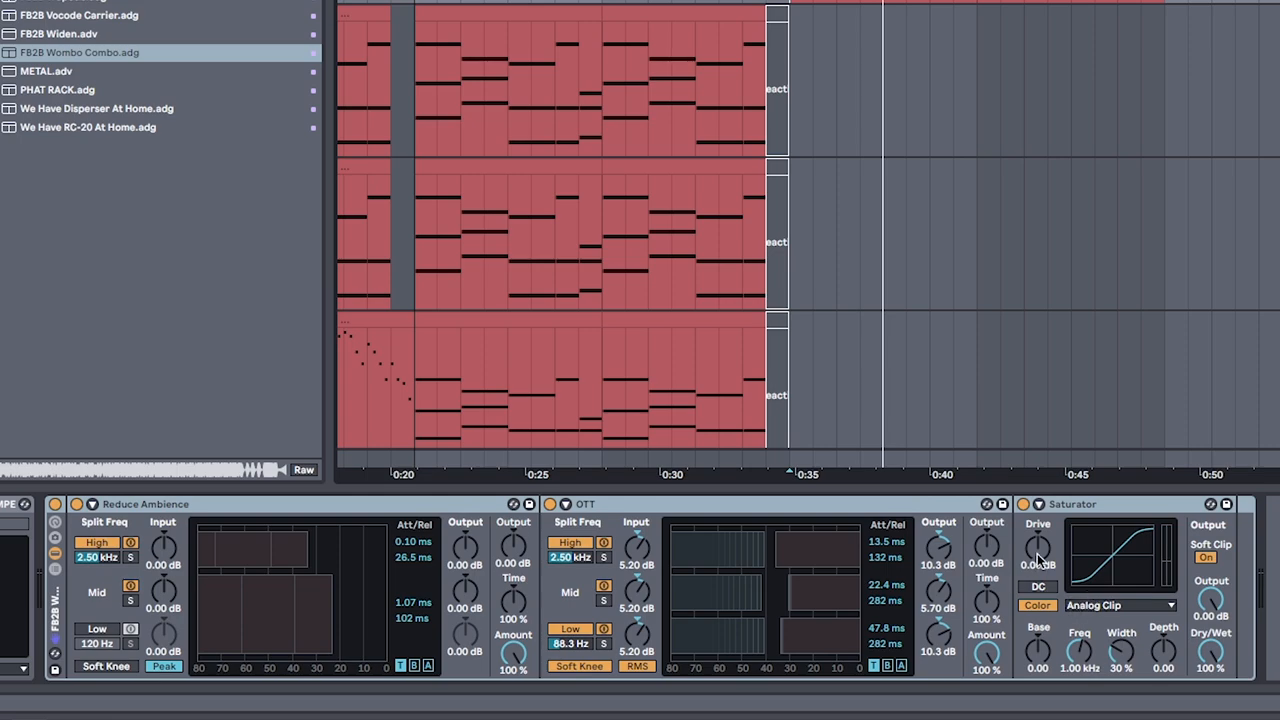
pyautogui.press('space')
pyautogui.moveTo(1038, 555); pyautogui.dragTo(1046, 536)
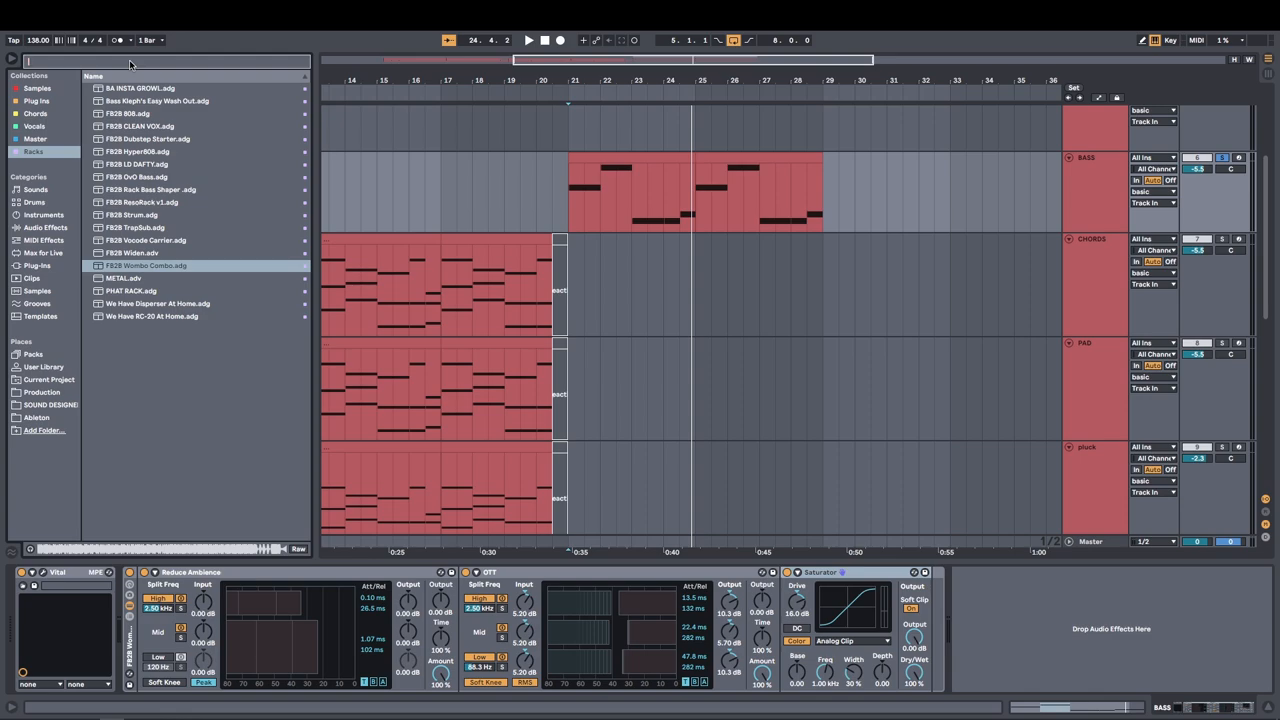
pyautogui.write('ove')
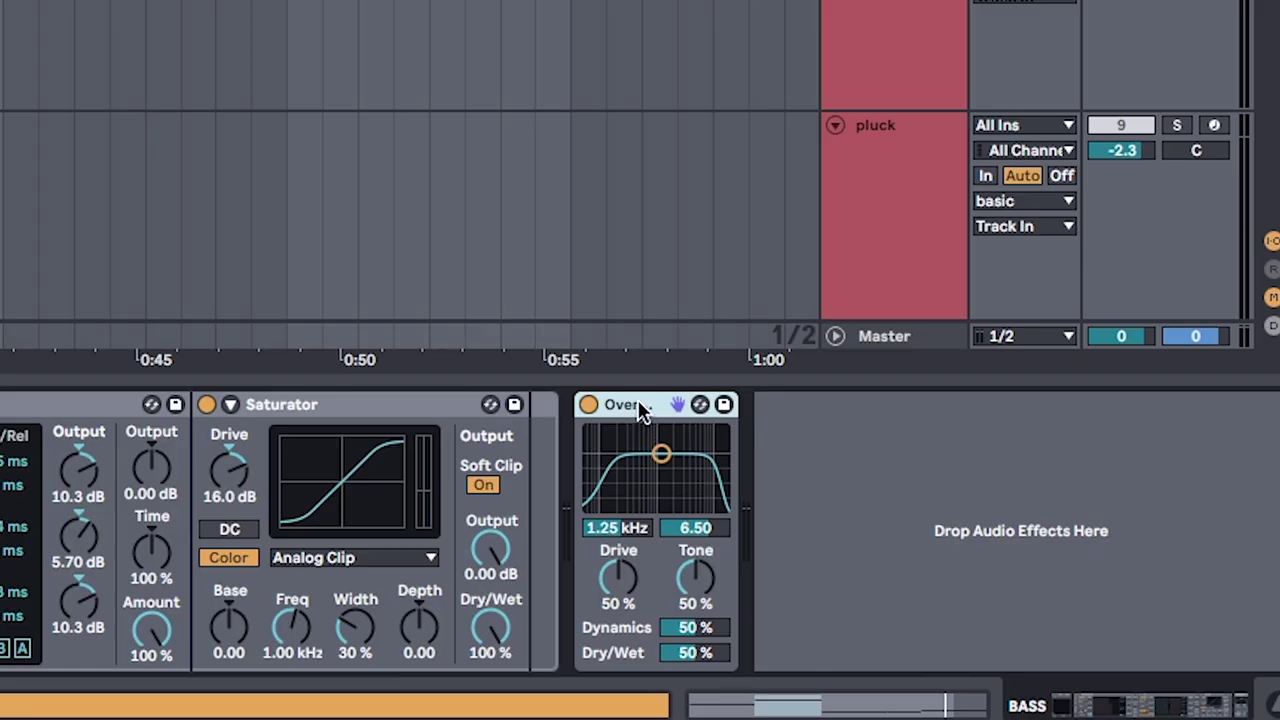
# Duplicate the Overdrive and settle the two bands at 734 Hz and 902 Hz
pyautogui.hotkey('ctrl', 'd')
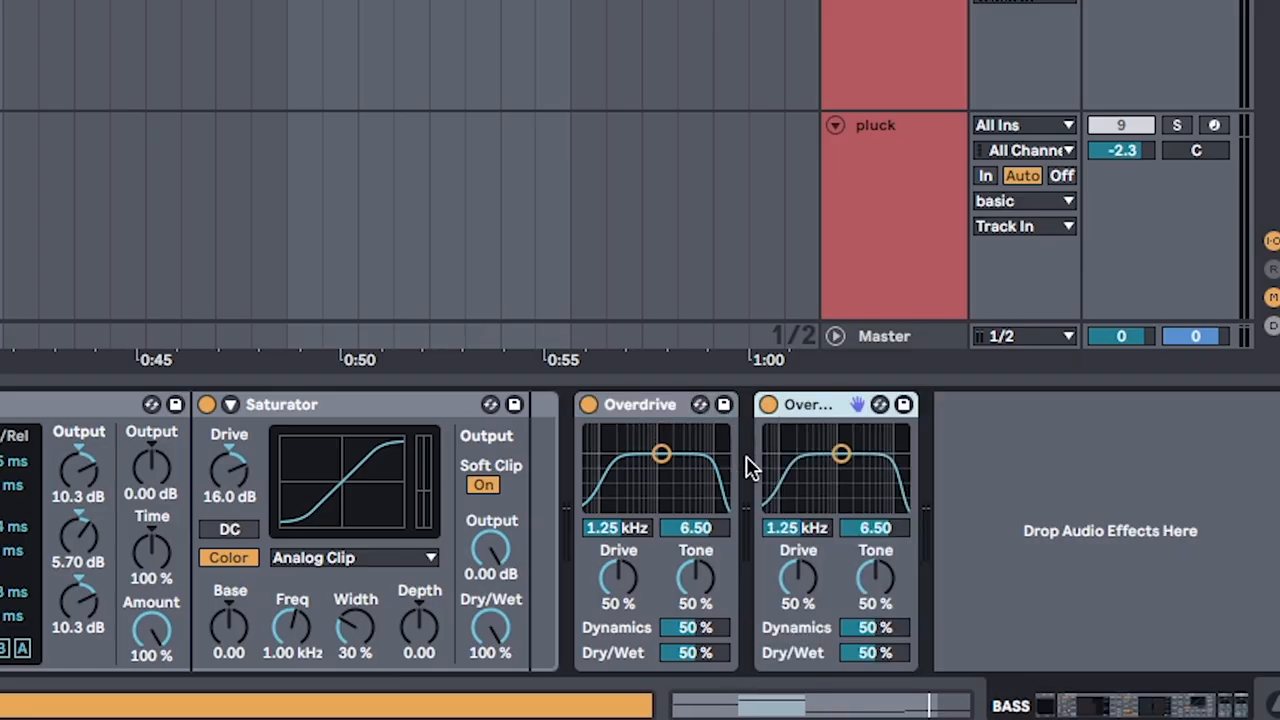
pyautogui.moveTo(662, 456); pyautogui.dragTo(645, 495)
pyautogui.moveTo(833, 488); pyautogui.dragTo(874, 508)
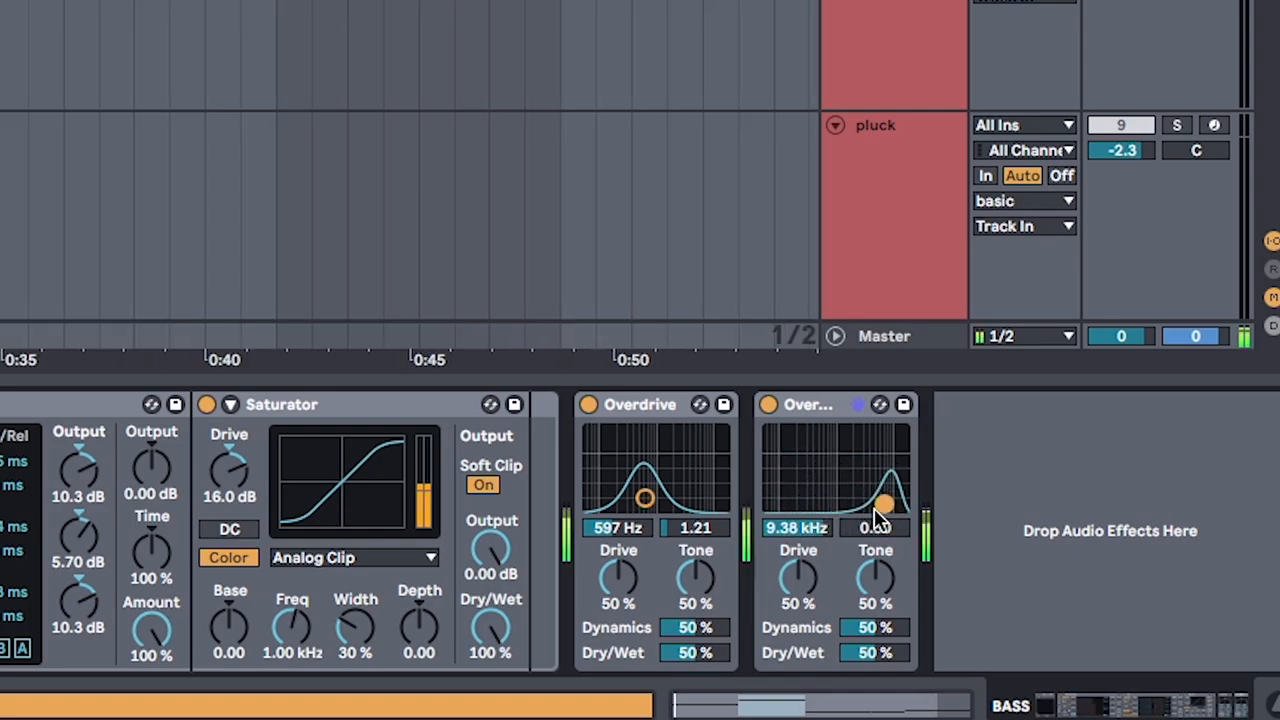
pyautogui.moveTo(645, 495)
pyautogui.mouseDown()
pyautogui.moveTo(658, 505)
pyautogui.moveTo(645, 505)
pyautogui.mouseUp()
pyautogui.moveTo(869, 505)
pyautogui.mouseDown()
pyautogui.moveTo(835, 505)
pyautogui.moveTo(848, 505)
pyautogui.mouseUp()
pyautogui.scroll(3, 614, 100)
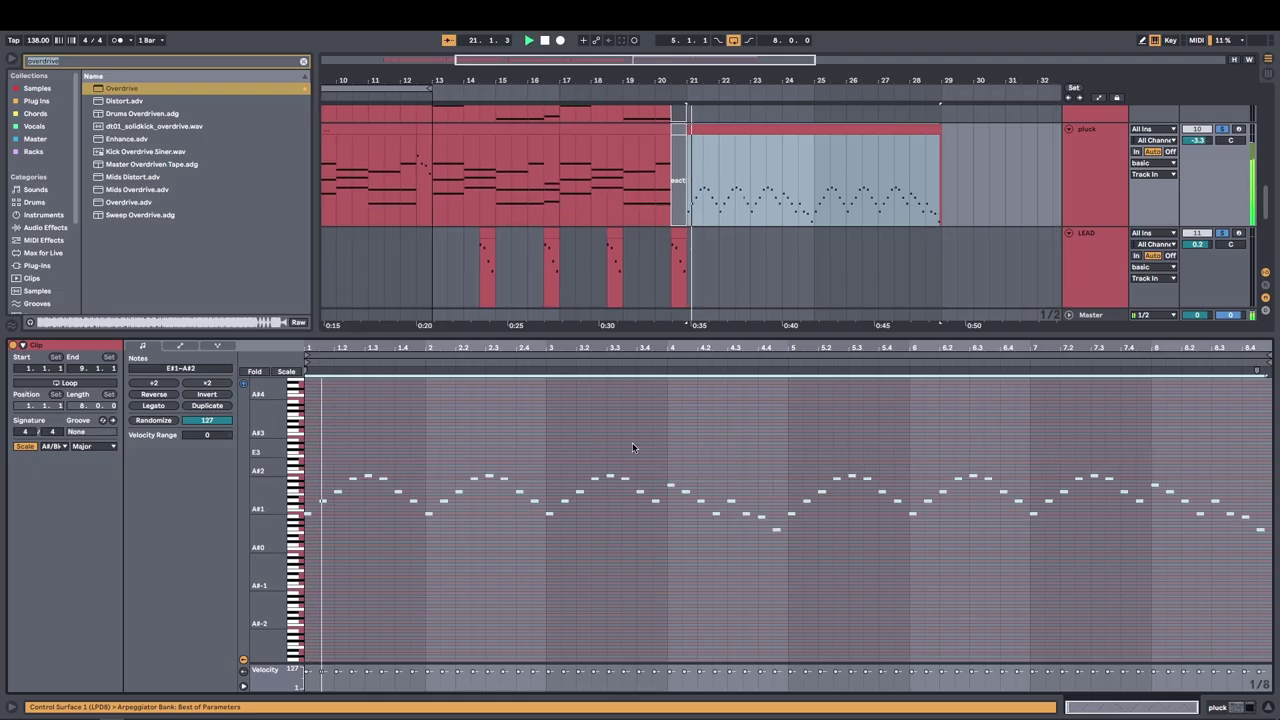
pyautogui.scroll(-3, 725, 221)
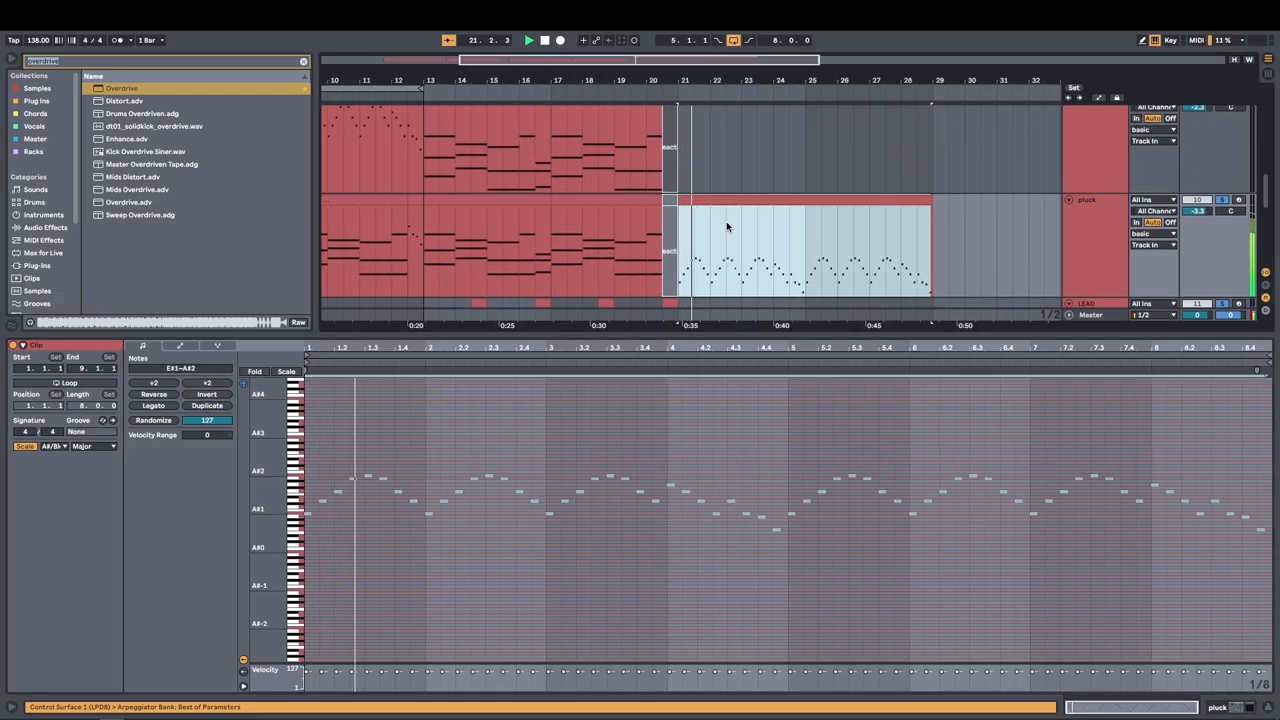
pyautogui.scroll(-3, 699, 229)
pyautogui.scroll(-3, 728, 243)
# Add a Frequency Shifter to the bass chain and toggle the automation lanes on and off
pyautogui.click(1080, 220)
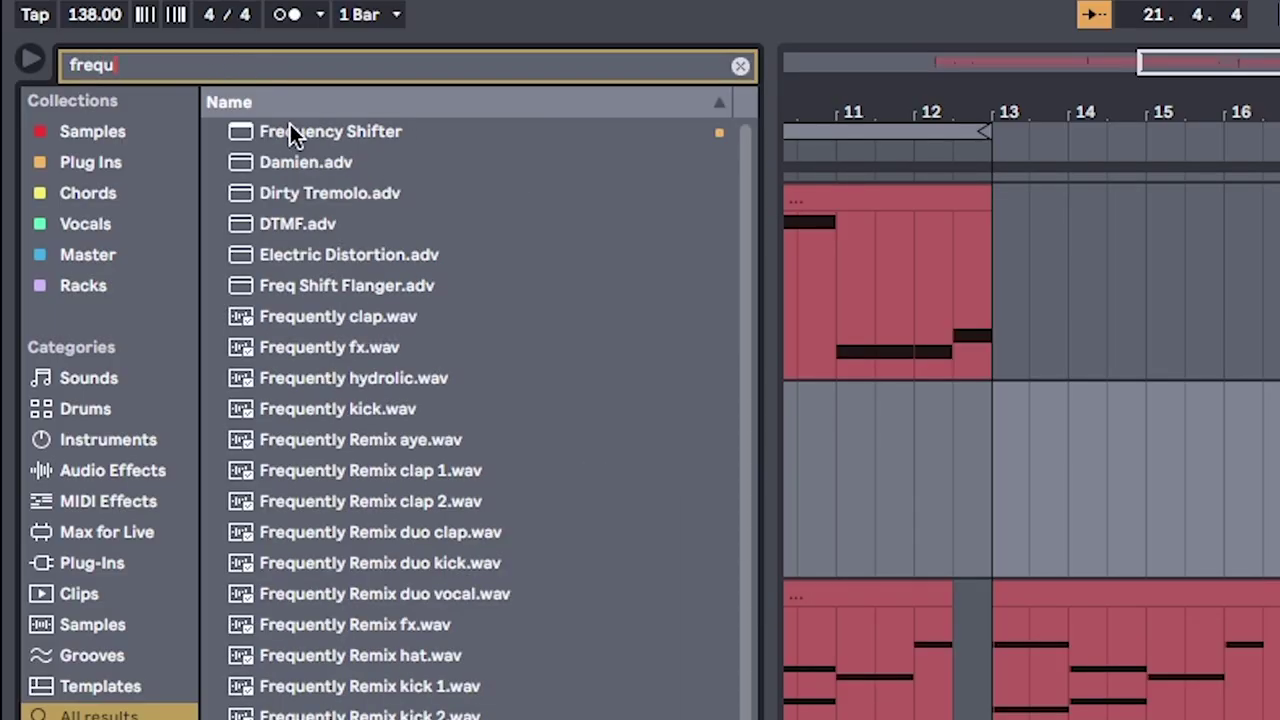
pyautogui.moveTo(290, 128); pyautogui.dragTo(688, 210)
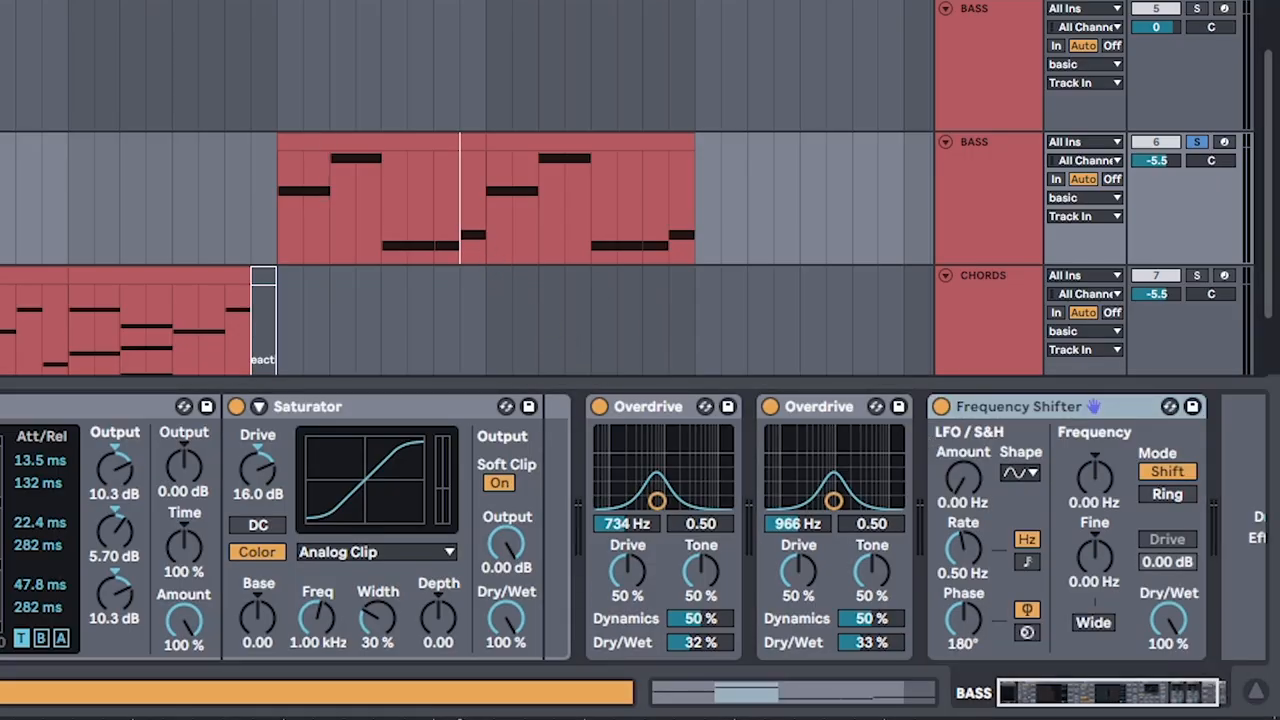
pyautogui.press('a')
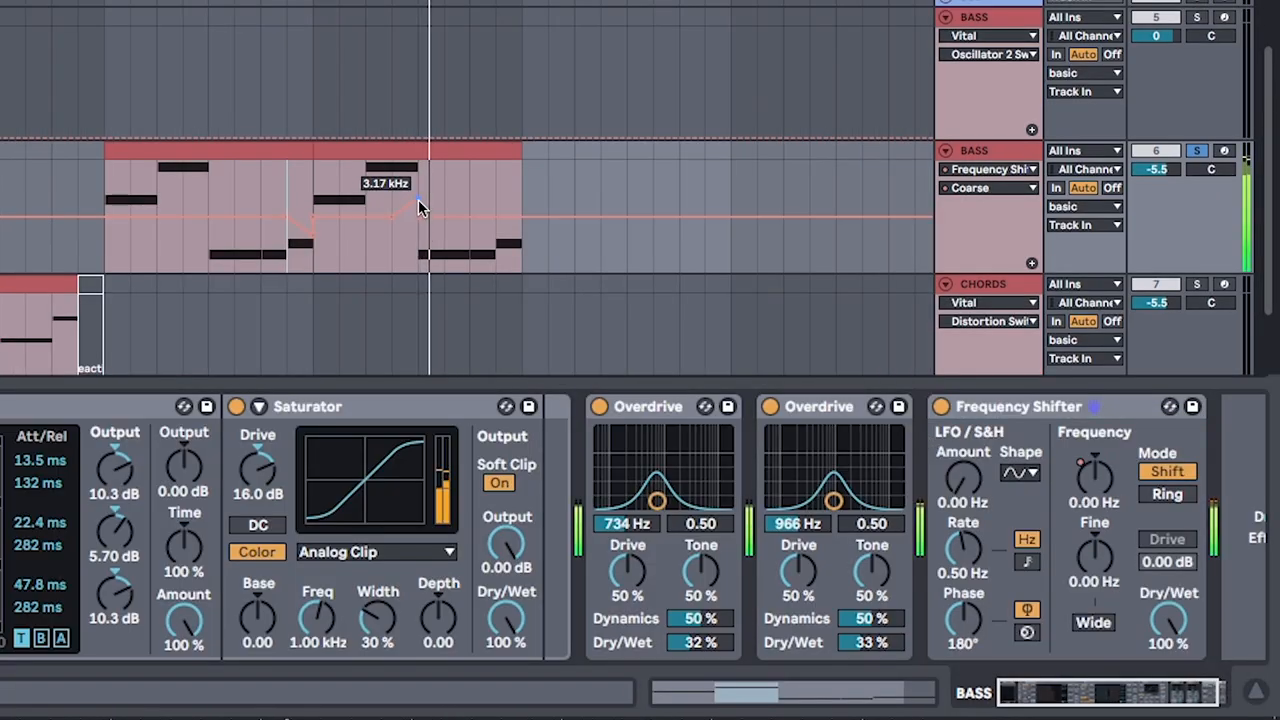
pyautogui.press('a')
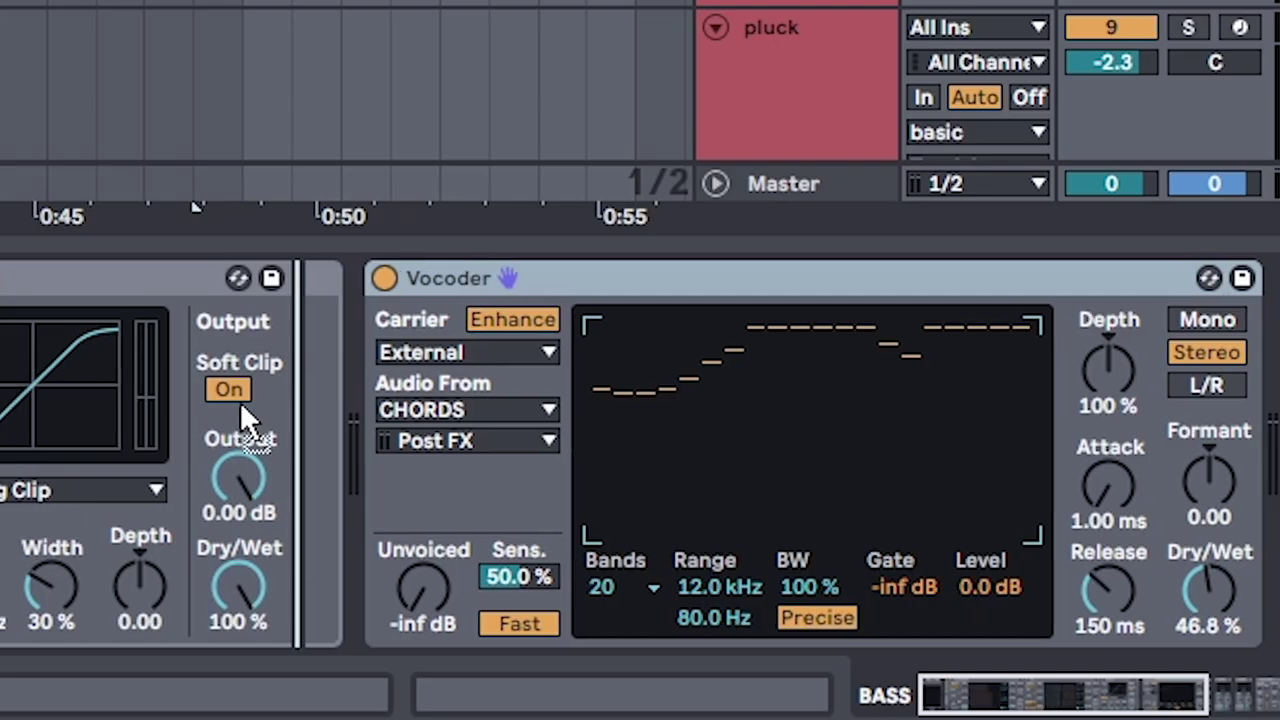
# Insert METAL and FB2B Widen ahead of the Vocoder on the chord chain and switch the Vocoder off
pyautogui.moveTo(246, 417); pyautogui.dragTo(343, 437)
pyautogui.click(1017, 278)
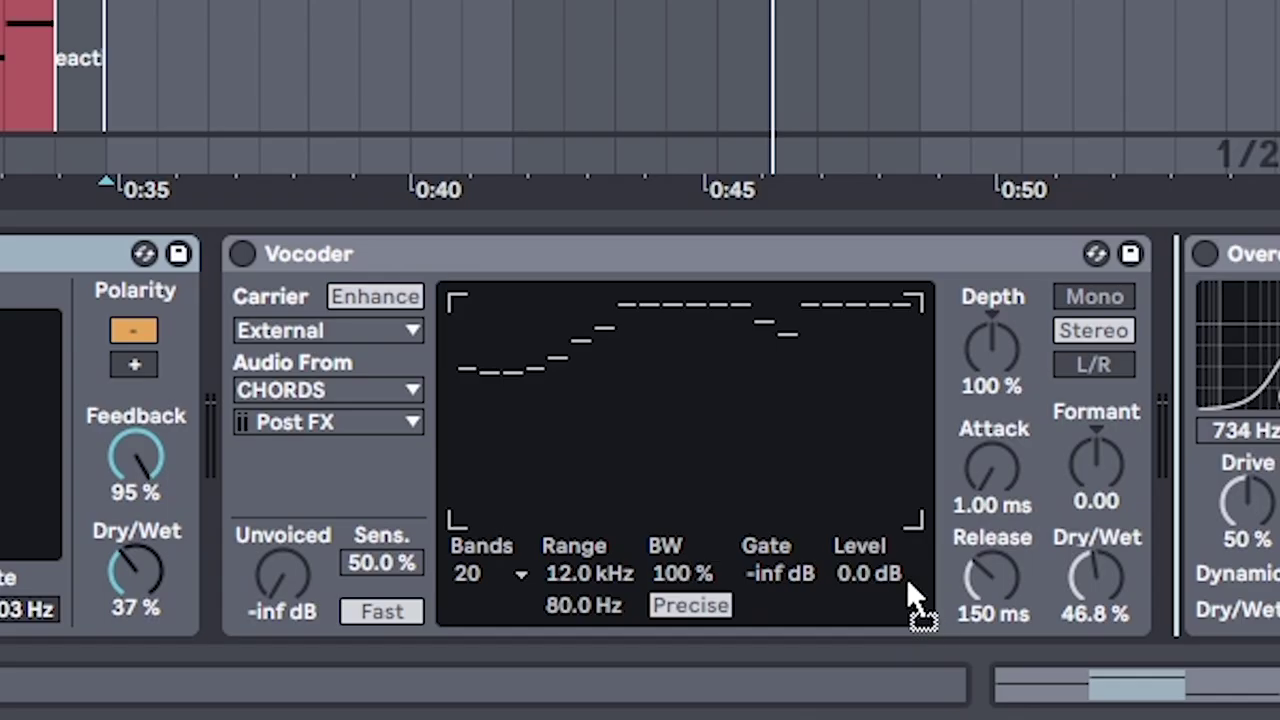
pyautogui.moveTo(914, 600); pyautogui.dragTo(205, 415)
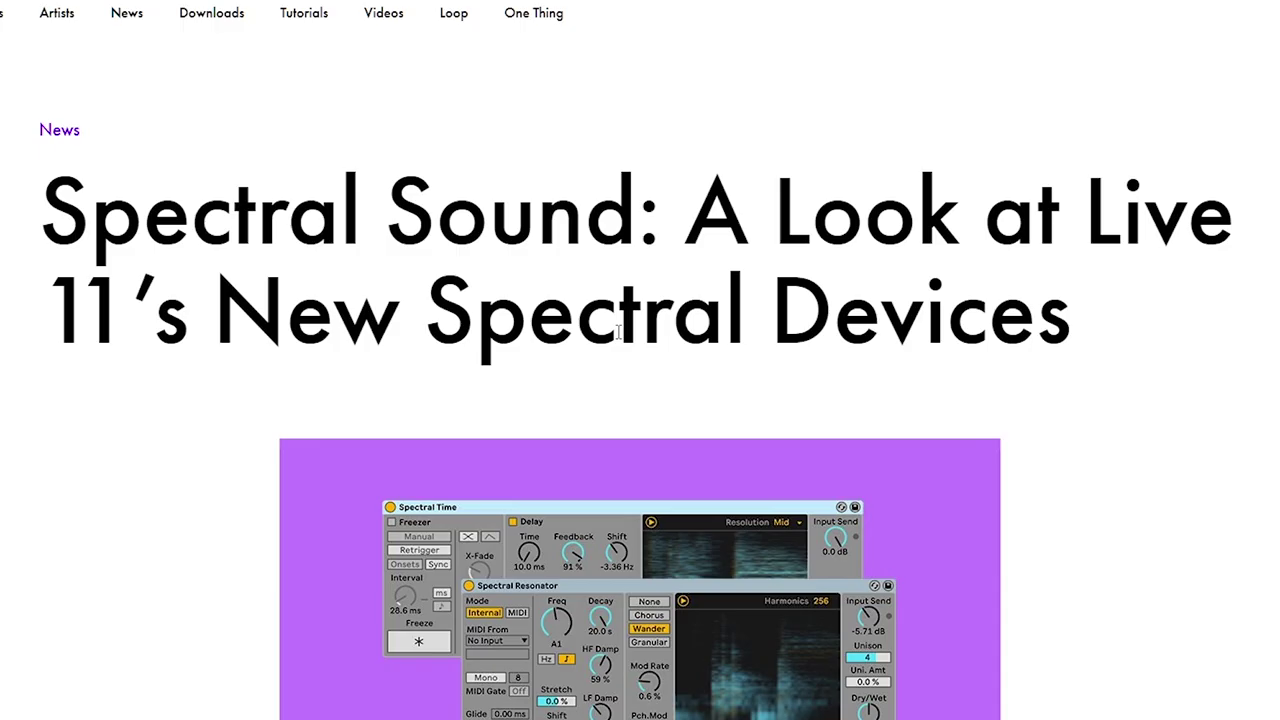
pyautogui.scroll(-3, 618, 333)
pyautogui.scroll(-2, 640, 330)
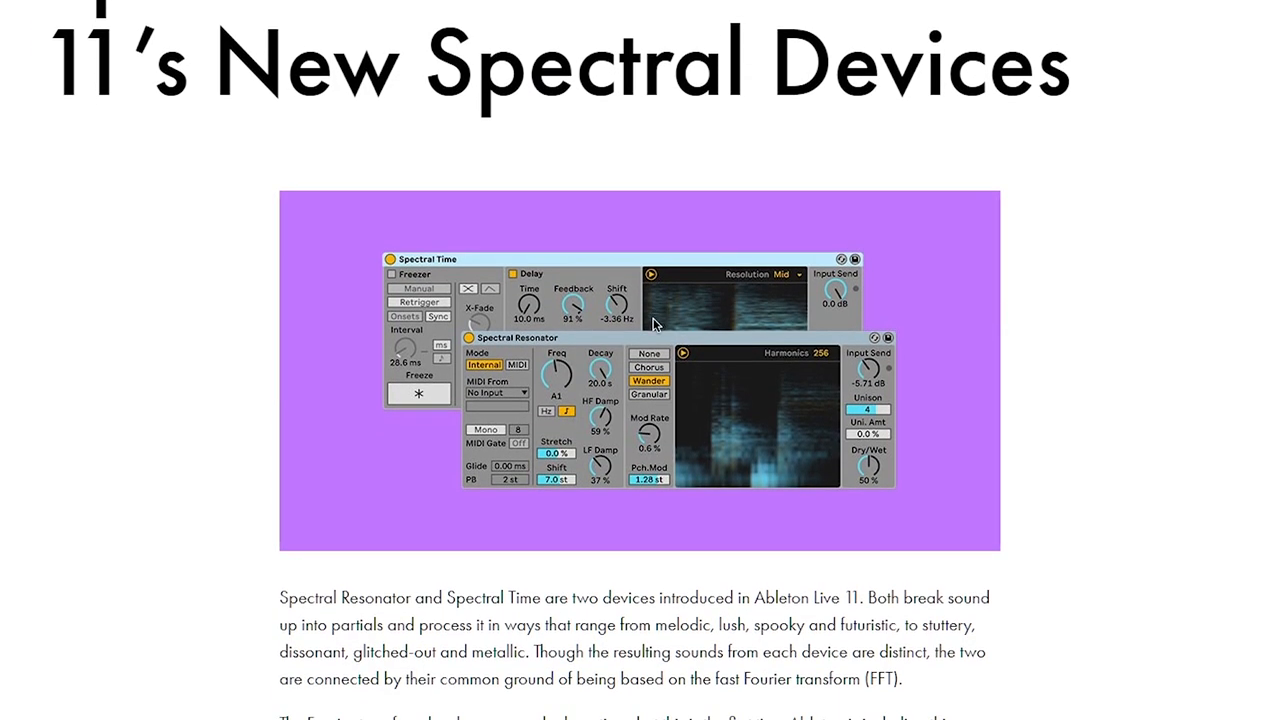
pyautogui.scroll(-3, 656, 317)
pyautogui.scroll(-2, 658, 322)
pyautogui.scroll(-4, 658, 328)
pyautogui.scroll(-4, 658, 328)
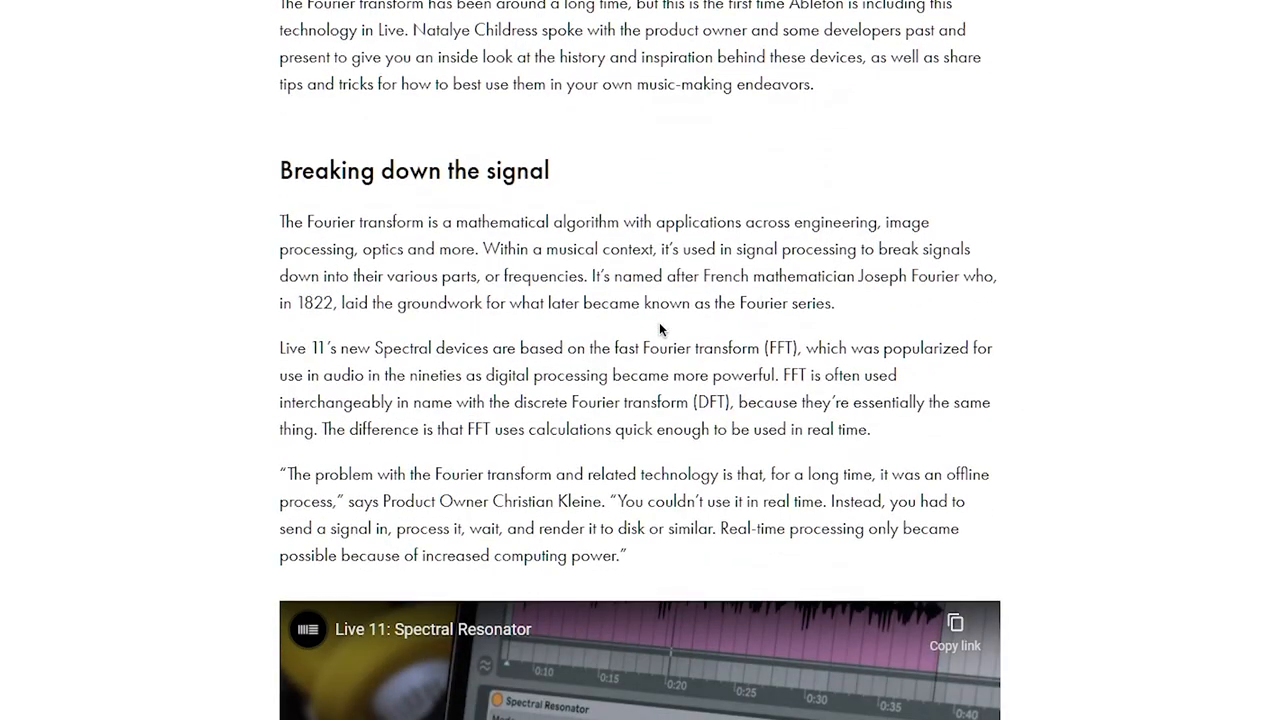
pyautogui.scroll(-5, 658, 328)
pyautogui.scroll(-4, 658, 340)
pyautogui.scroll(-6, 658, 345)
pyautogui.scroll(-4, 656, 346)
pyautogui.scroll(-2, 656, 346)
pyautogui.scroll(-5, 658, 348)
pyautogui.scroll(-4, 658, 348)
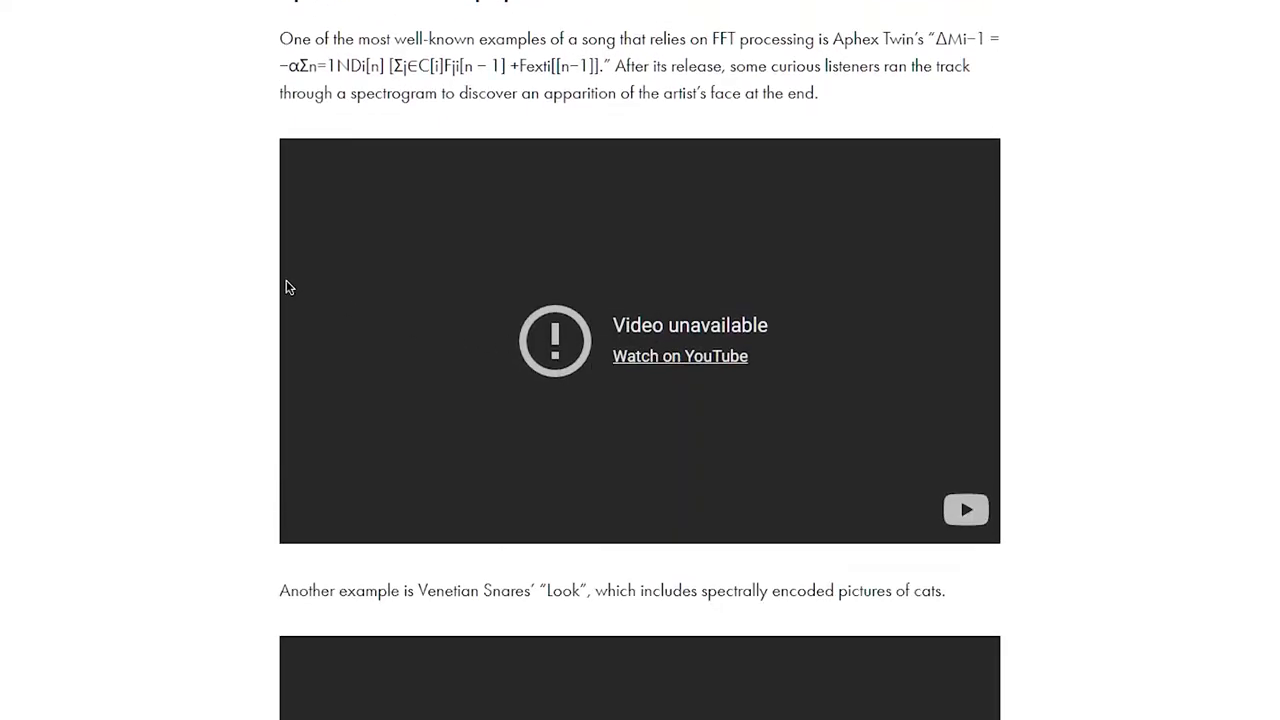